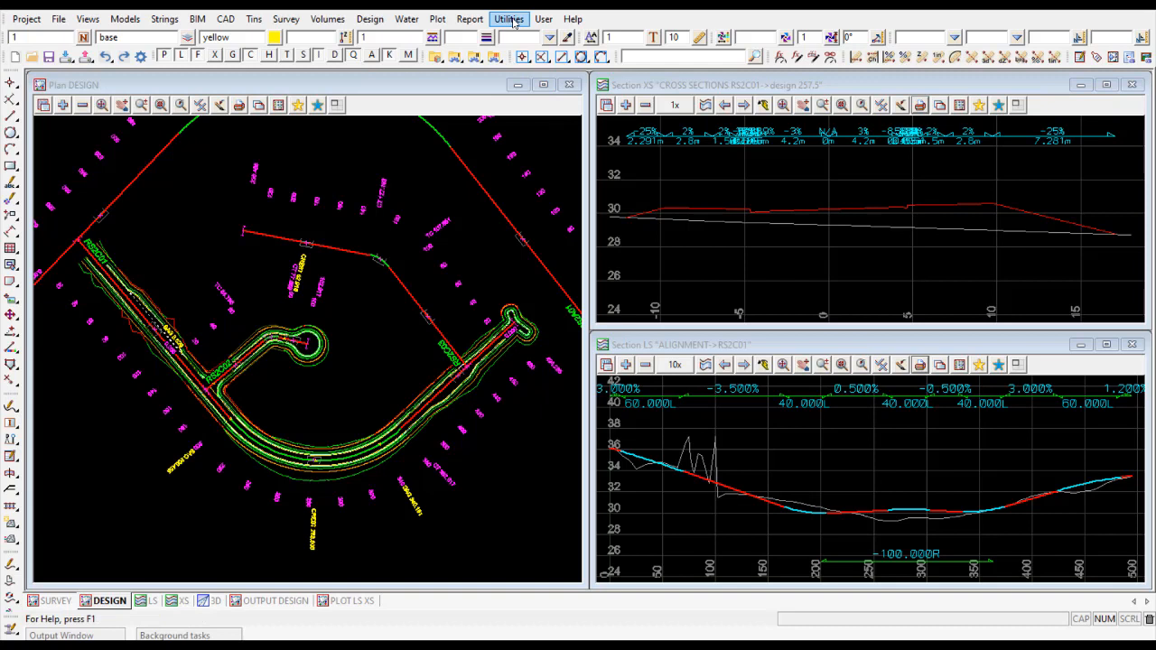
# Create a new chain file named PLOTTING and write it to disk
pyautogui.click(510, 19)
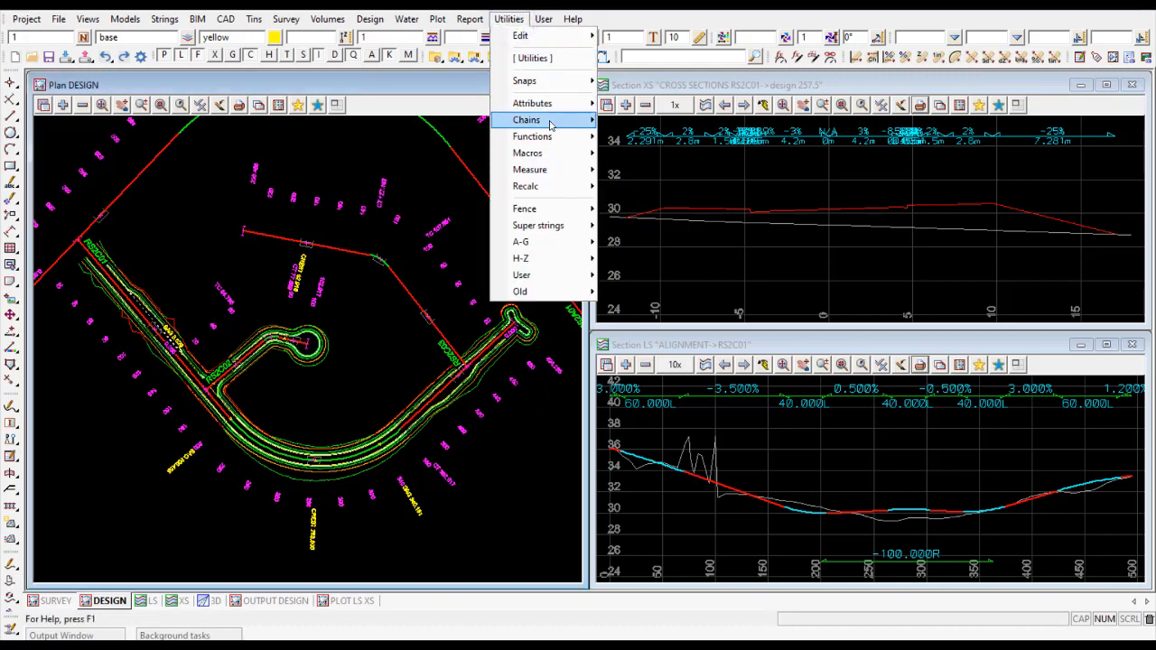
pyautogui.moveTo(549, 124)
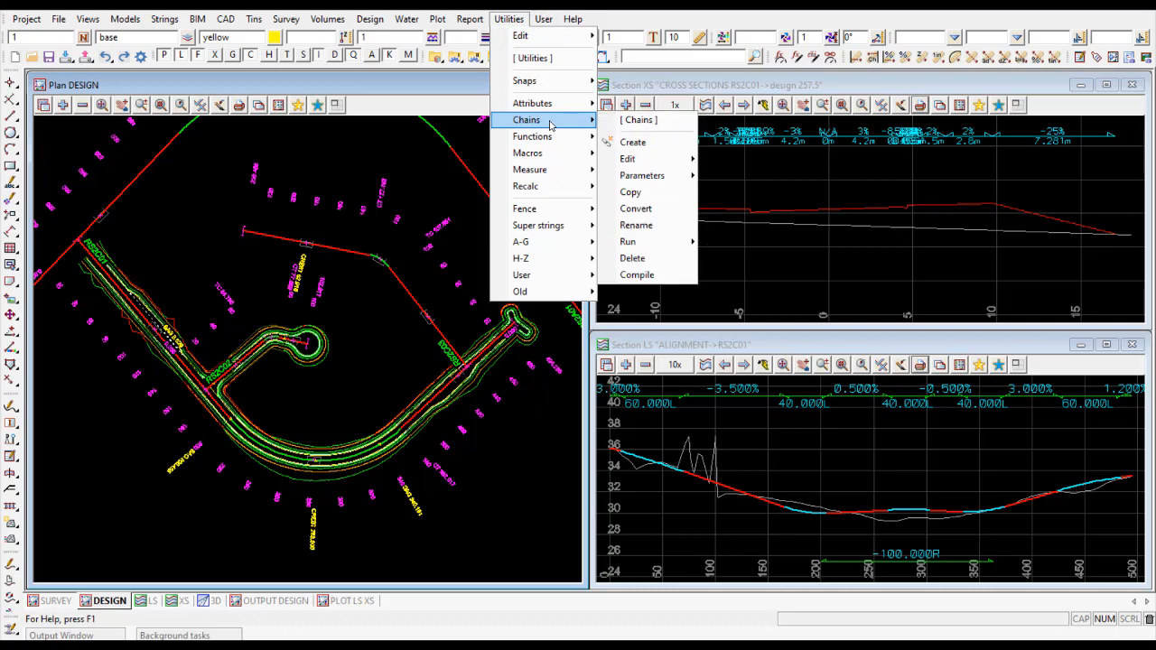
pyautogui.click(642, 144)
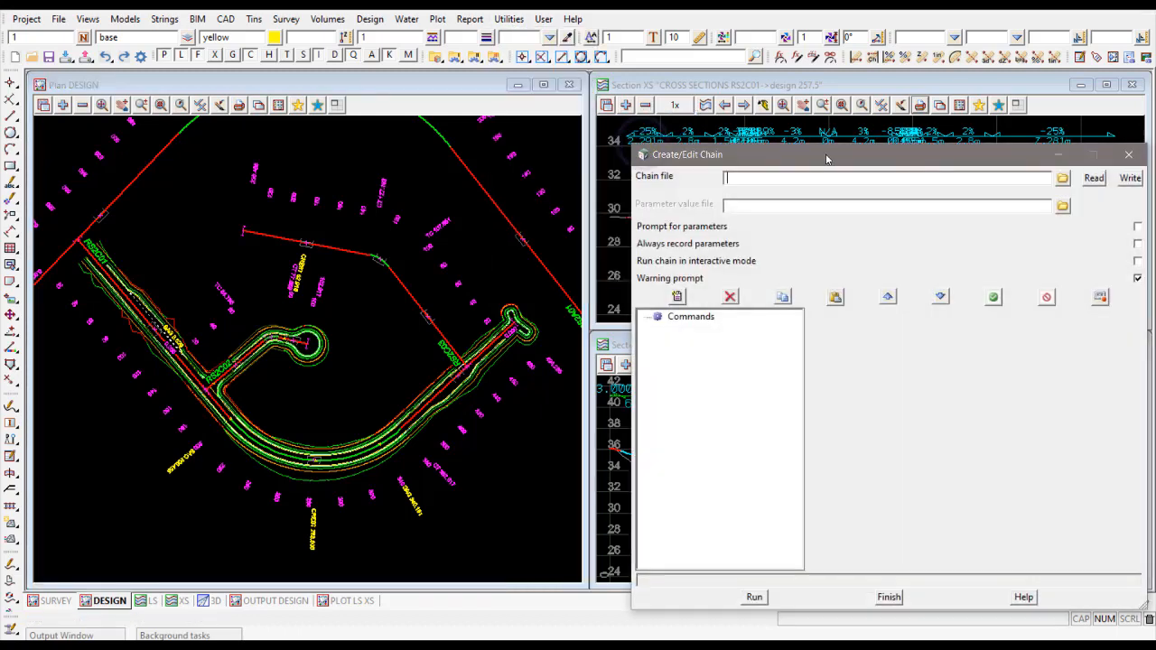
pyautogui.moveTo(832, 160); pyautogui.dragTo(737, 80)
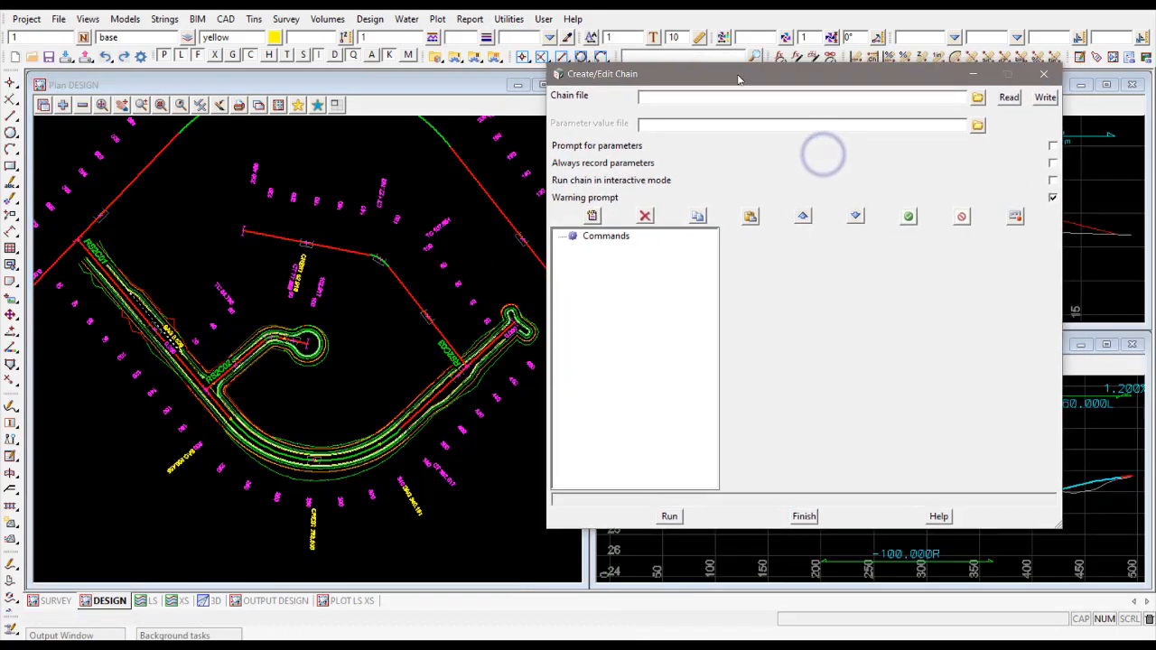
pyautogui.click(681, 96)
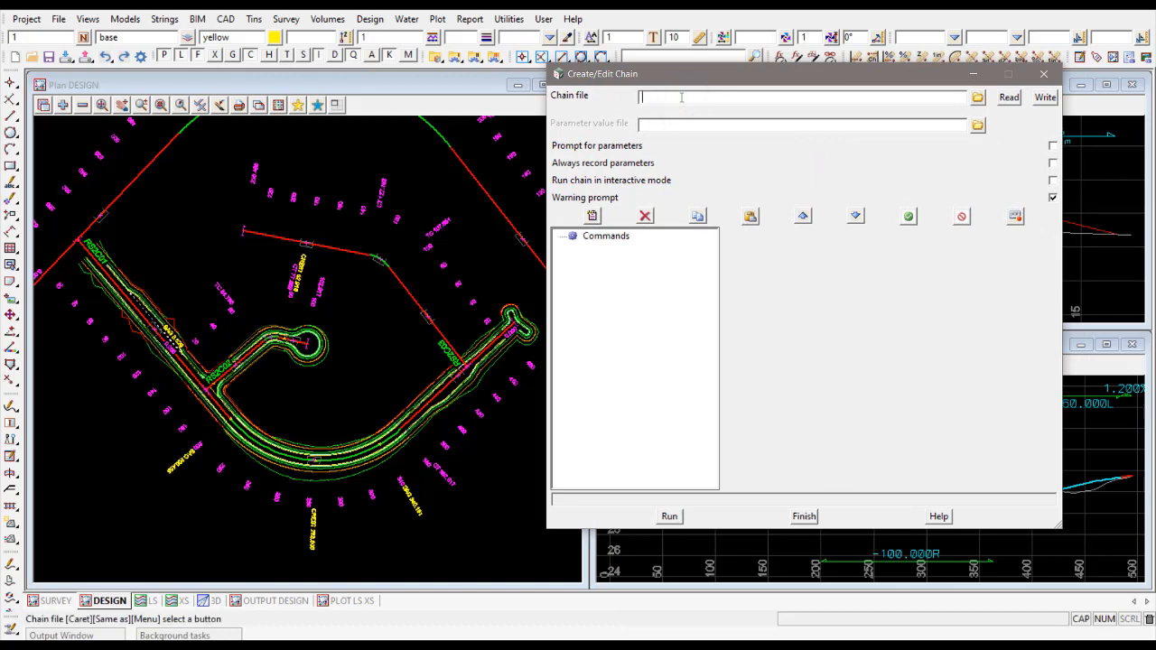
pyautogui.write('PLOTTING')
pyautogui.click(1044, 97)
pyautogui.moveTo(746, 77); pyautogui.dragTo(715, 80)
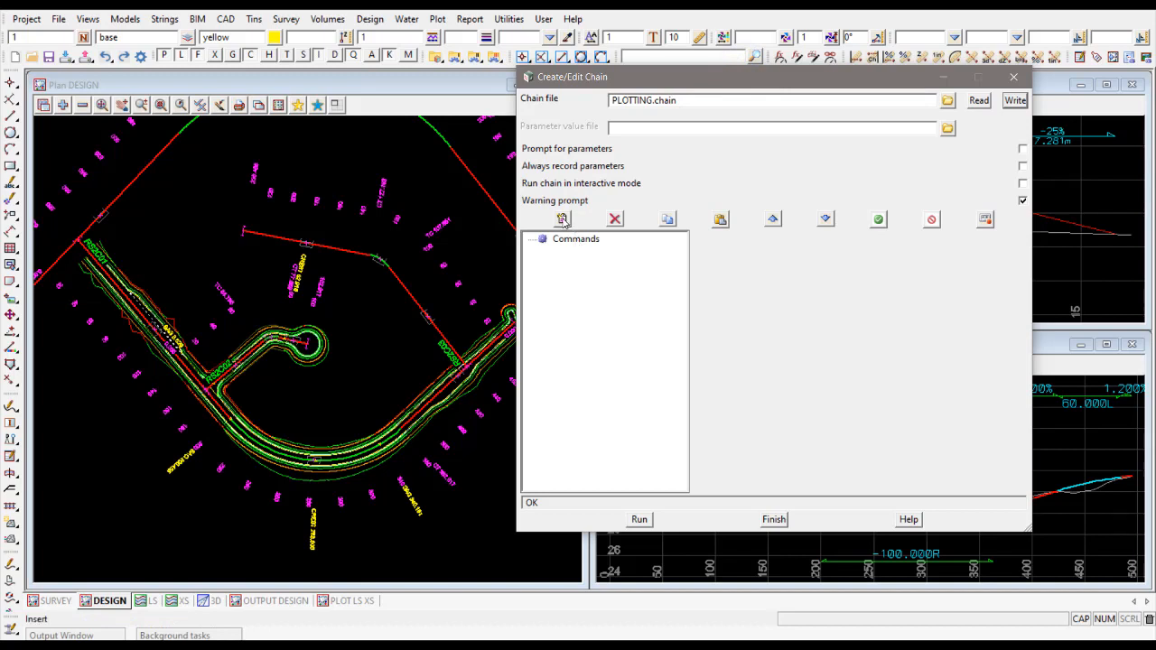
# Insert a new command in the chain with type Plot and plot type Long section
pyautogui.click(563, 219)
pyautogui.click(562, 219)
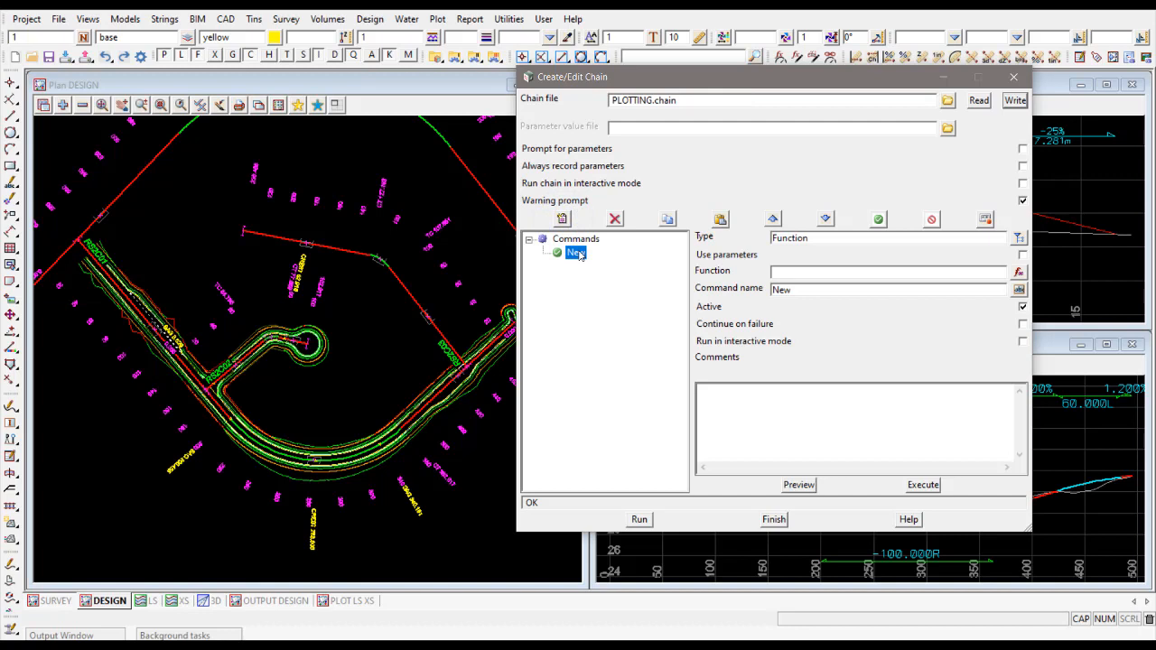
pyautogui.click(1016, 239)
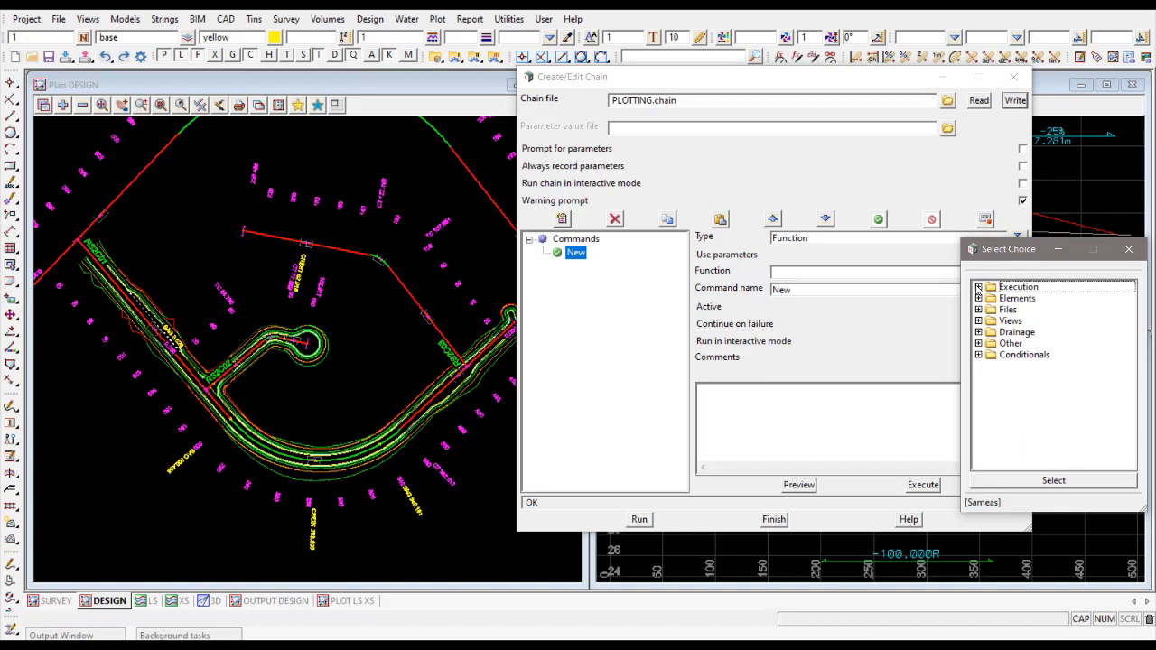
pyautogui.click(979, 287)
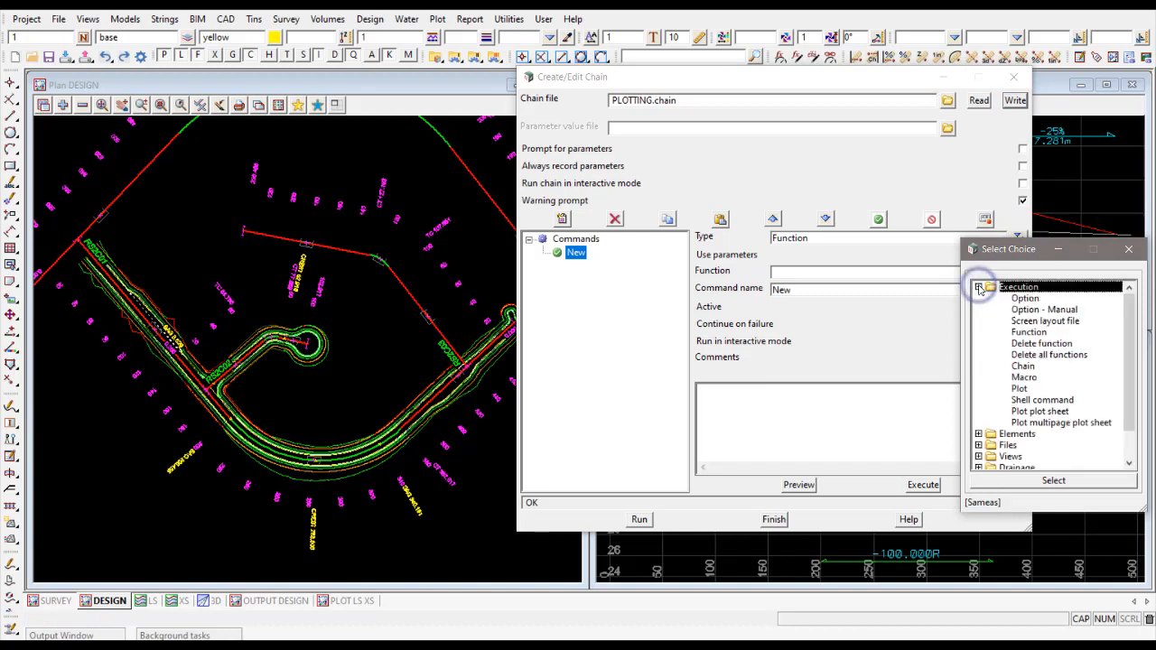
pyautogui.click(1017, 388)
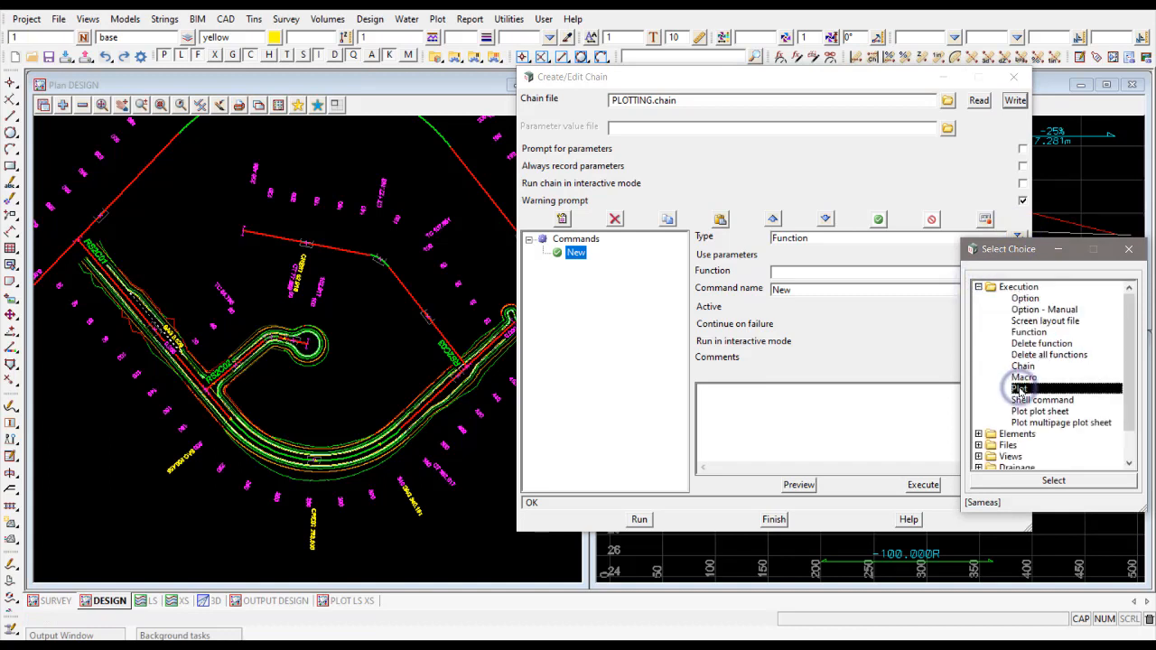
pyautogui.click(1051, 480)
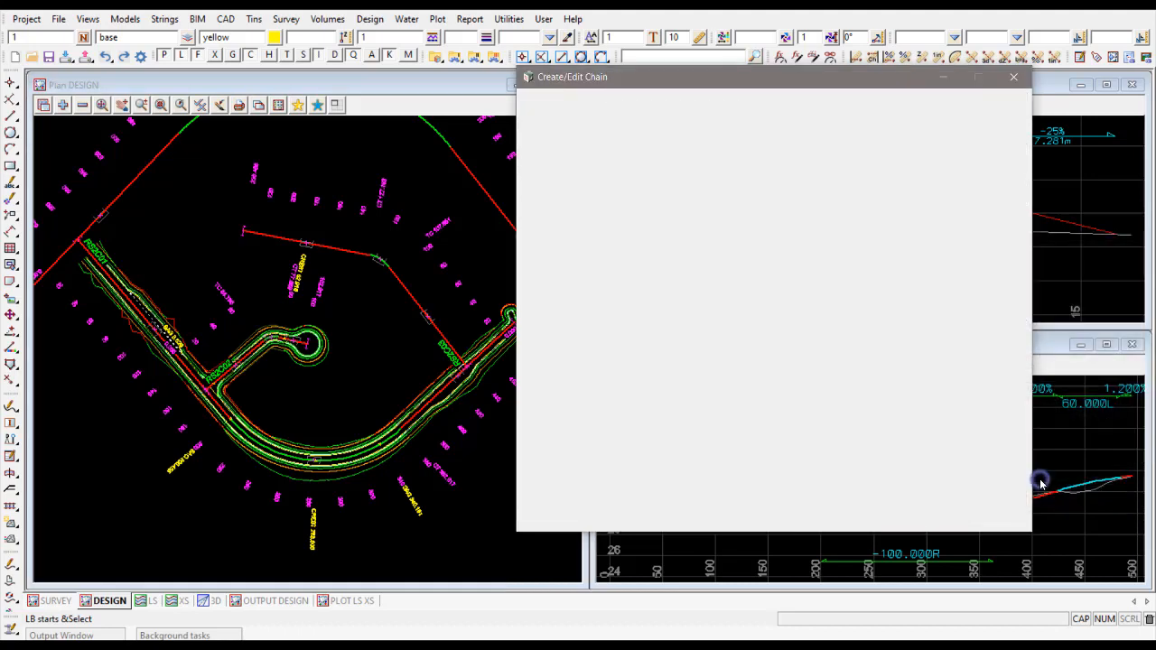
pyautogui.moveTo(846, 80); pyautogui.dragTo(415, 88)
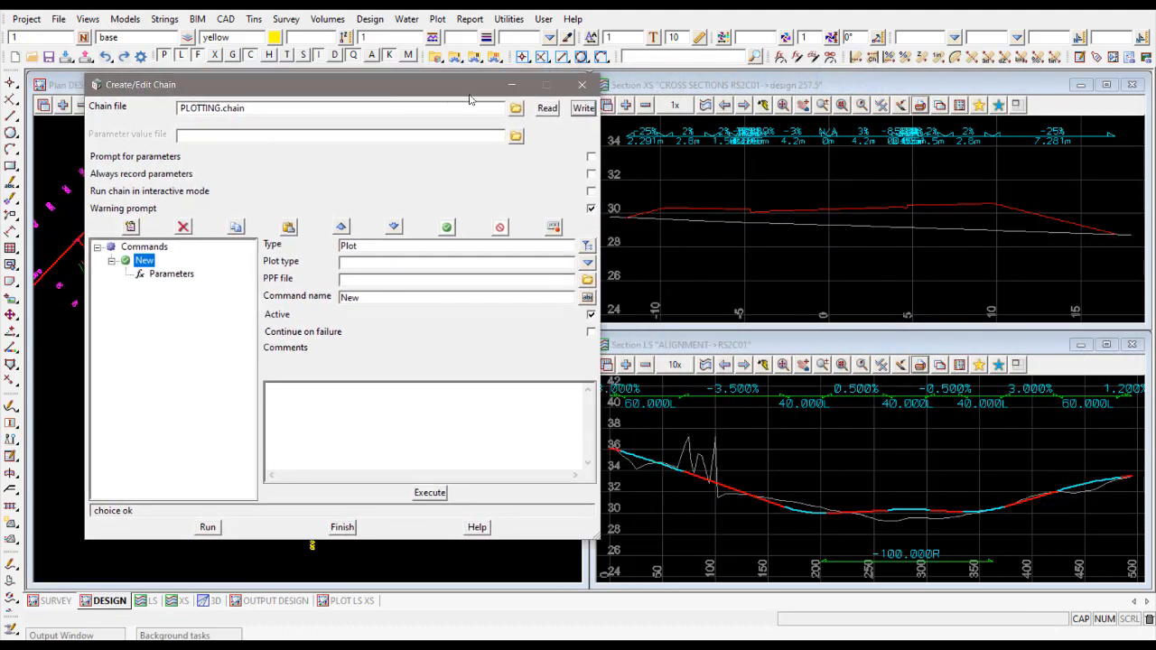
pyautogui.click(588, 263)
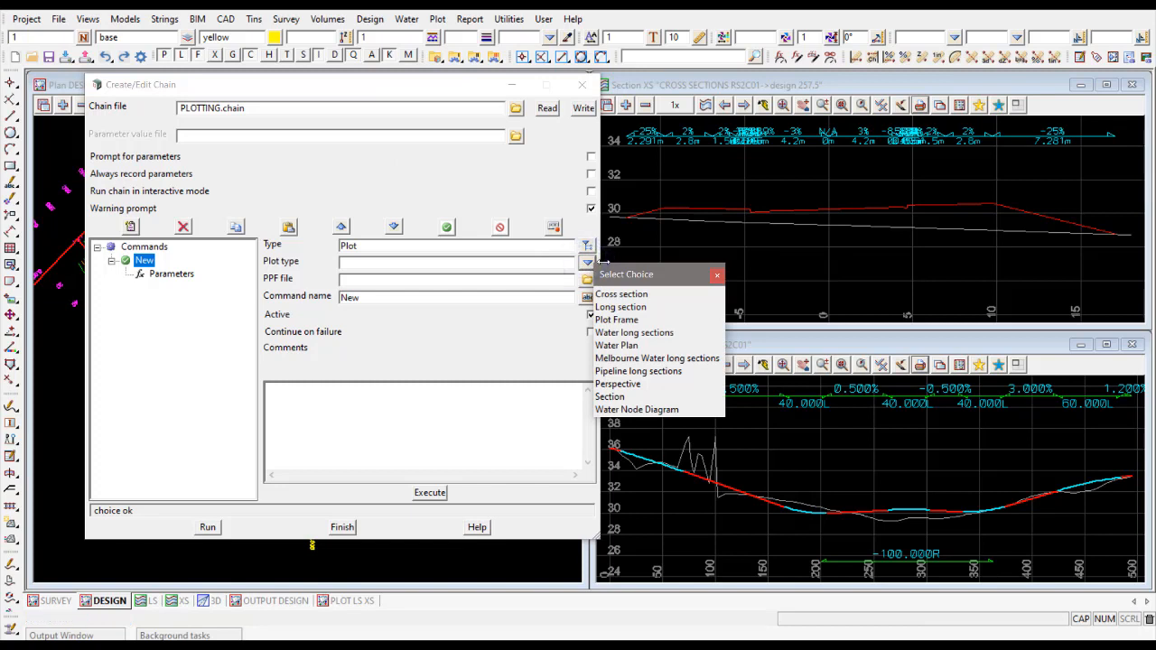
pyautogui.click(620, 307)
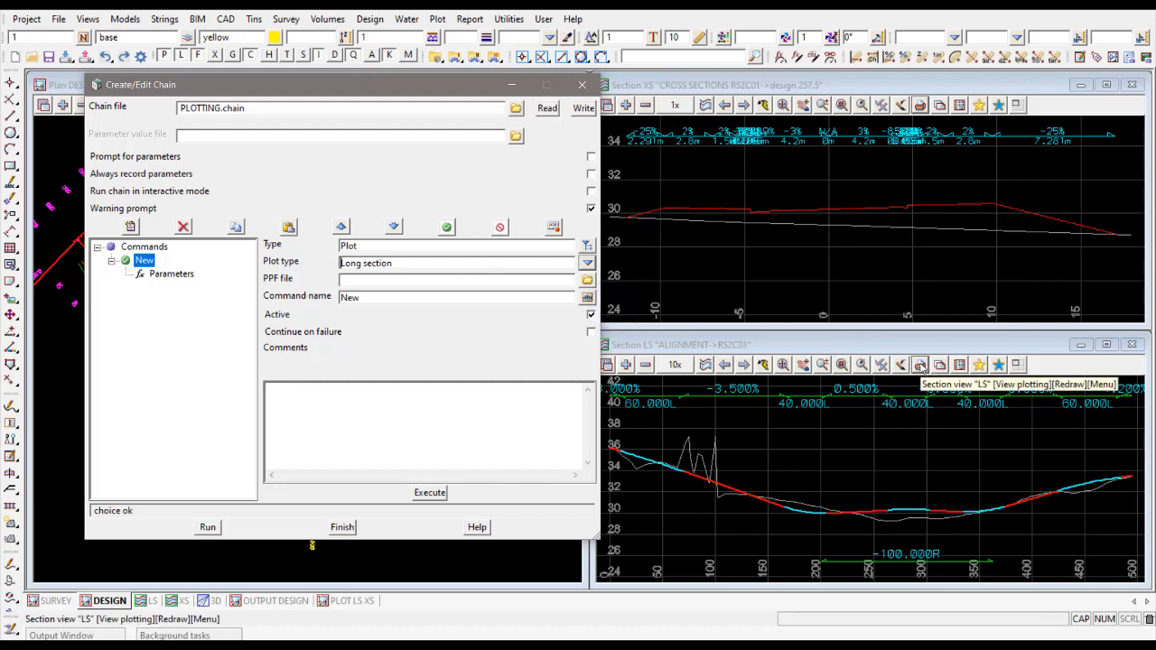
# Check which saved parameter files are available in the LS view's Long plot editor, and close it without loading one
pyautogui.click(919, 364)
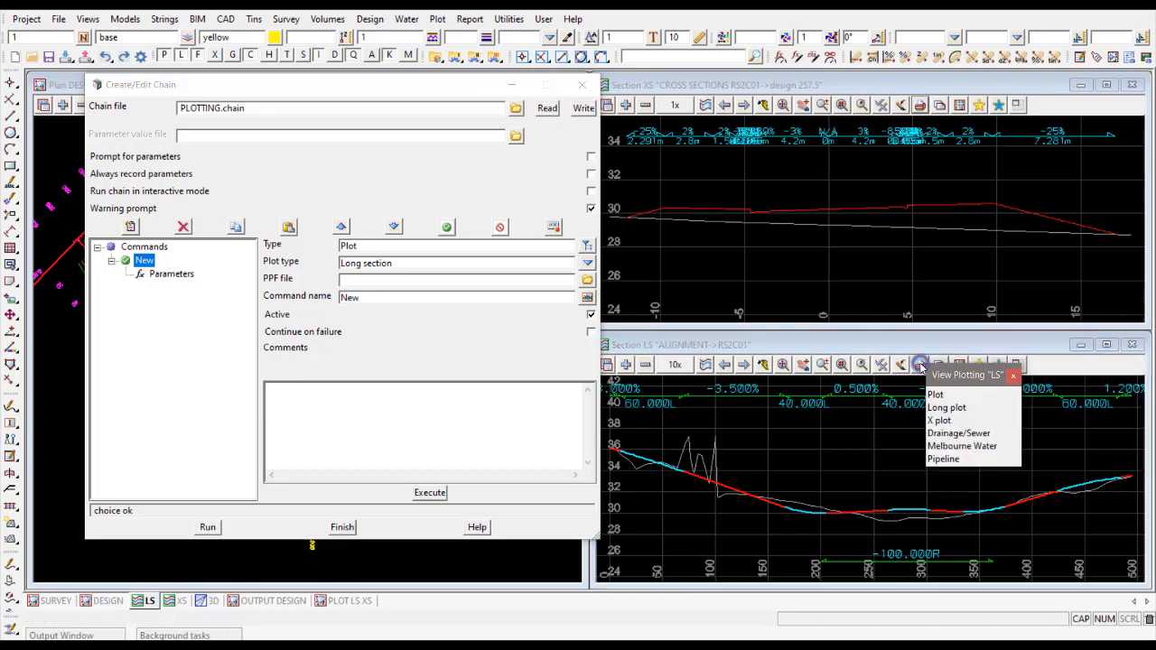
pyautogui.click(944, 408)
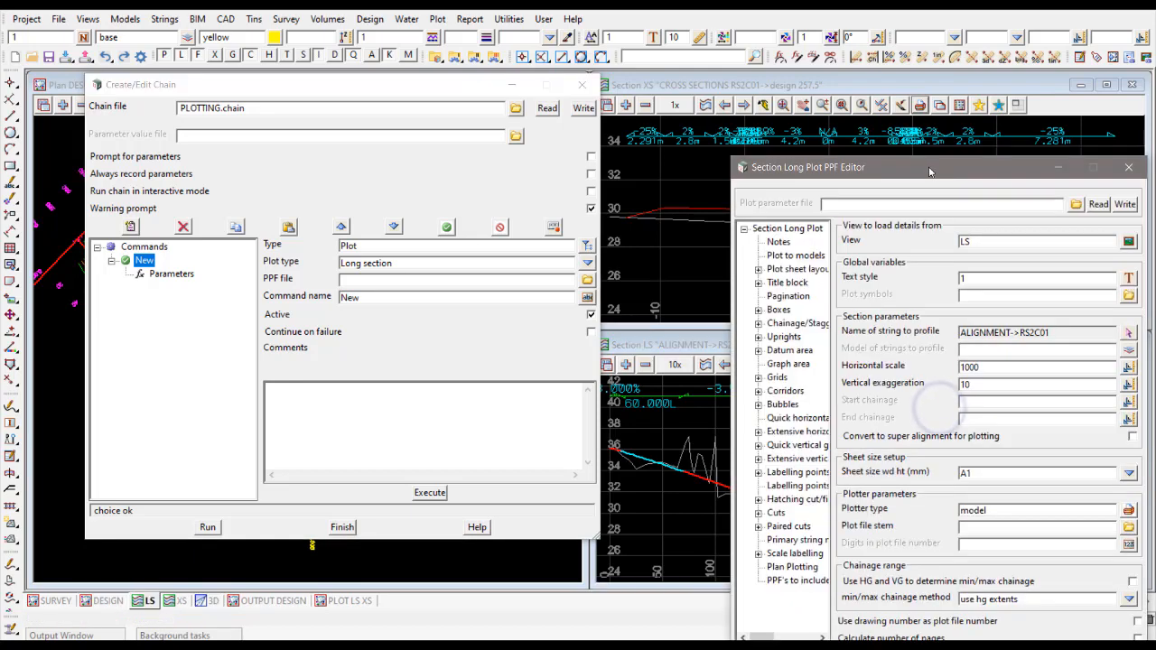
pyautogui.click(1018, 143)
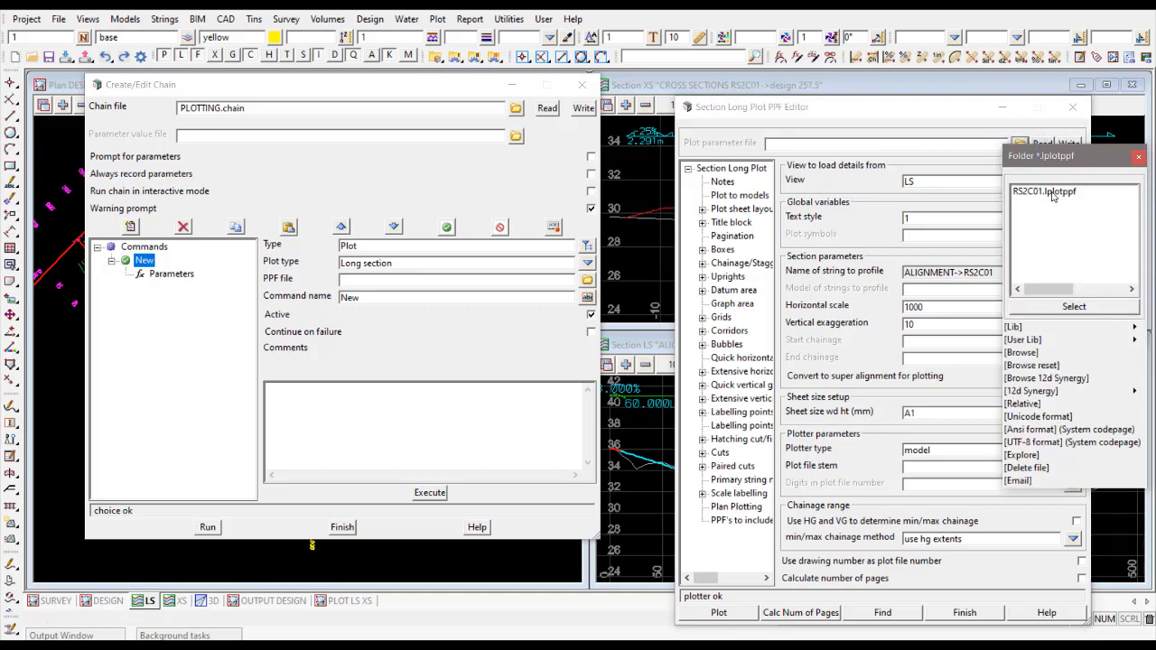
pyautogui.click(1140, 159)
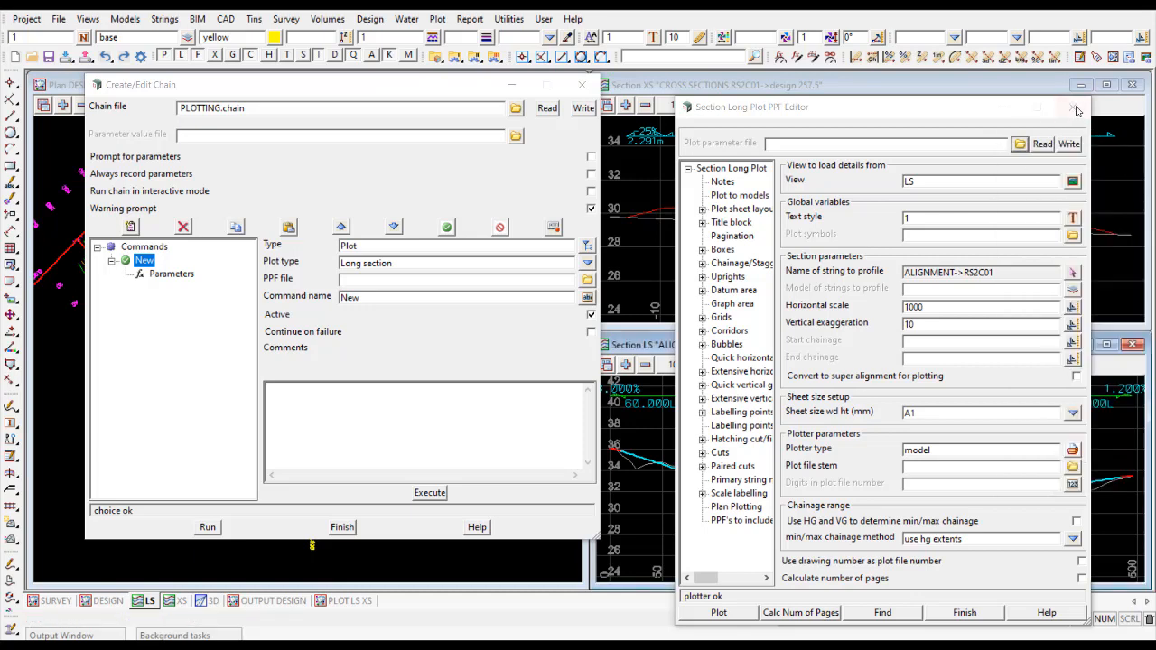
pyautogui.click(1072, 106)
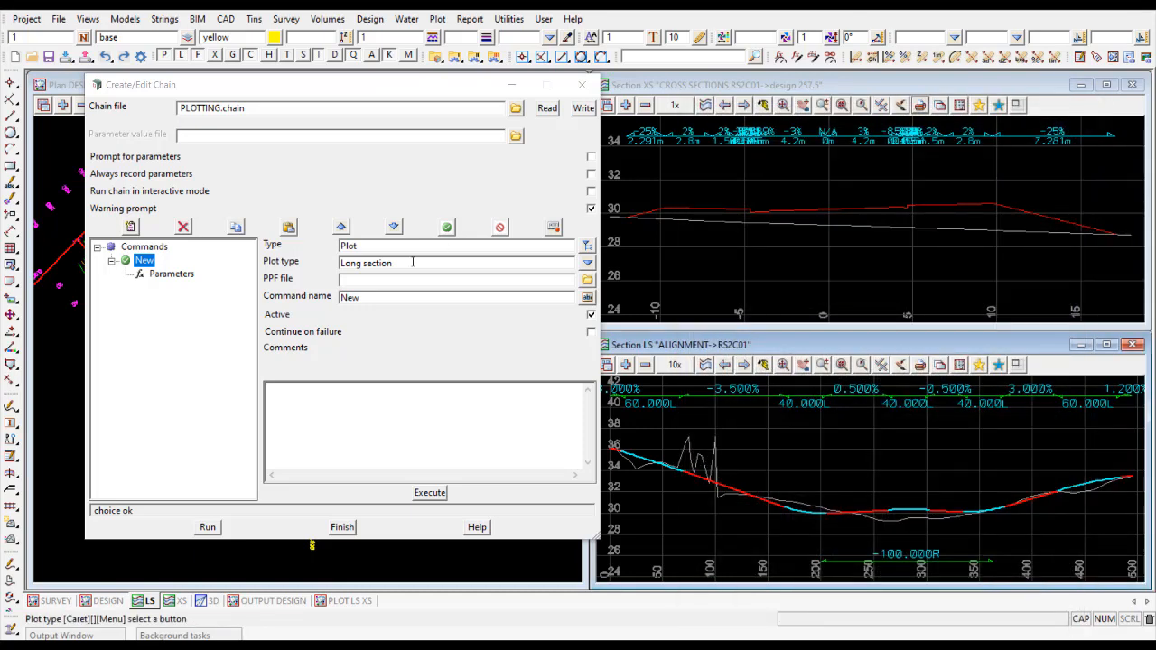
# Assign RS2C01.lplotppf as the plot command's PPF file and save the chain, replacing the existing PLOTTING.chain
pyautogui.click(587, 279)
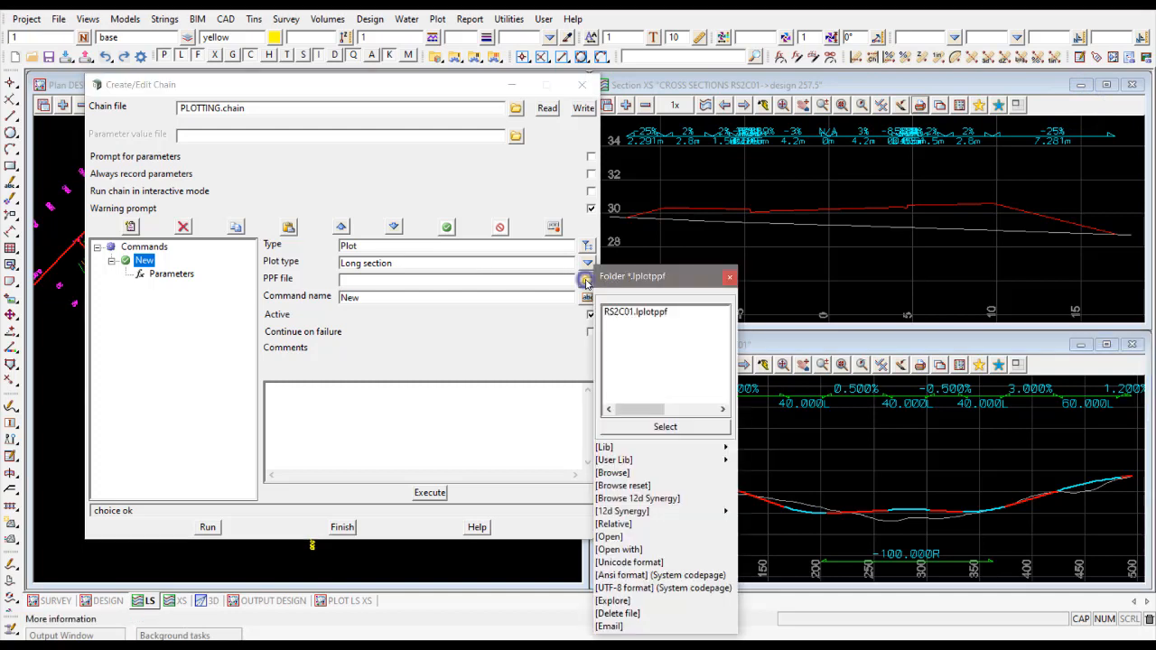
pyautogui.doubleClick(640, 312)
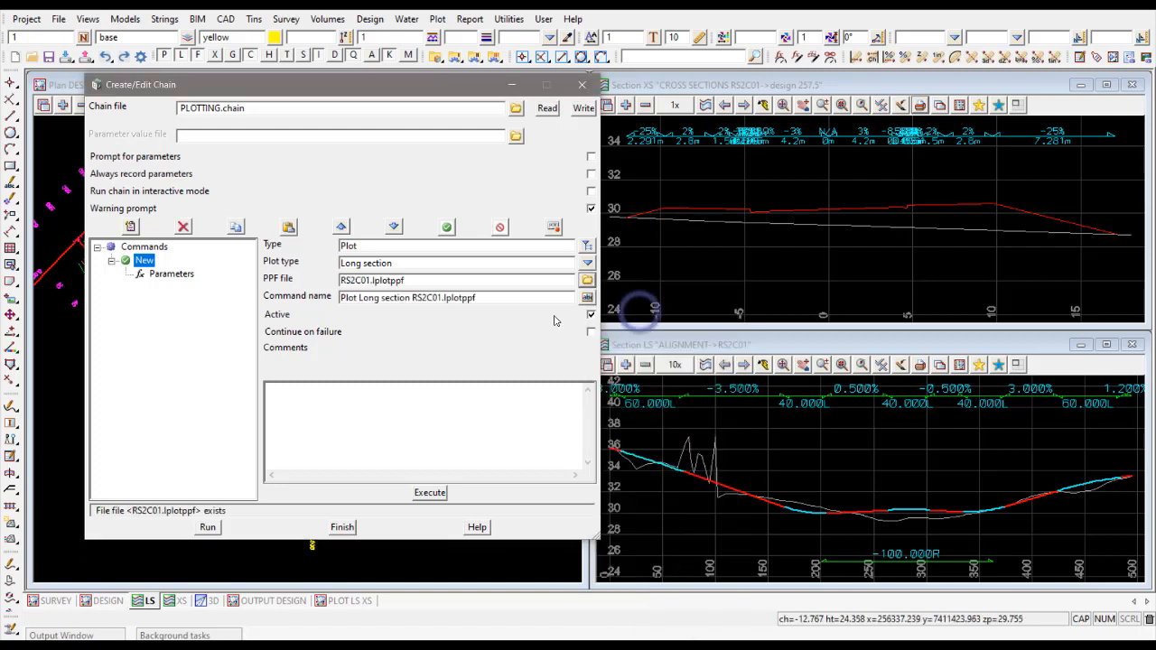
pyautogui.click(149, 247)
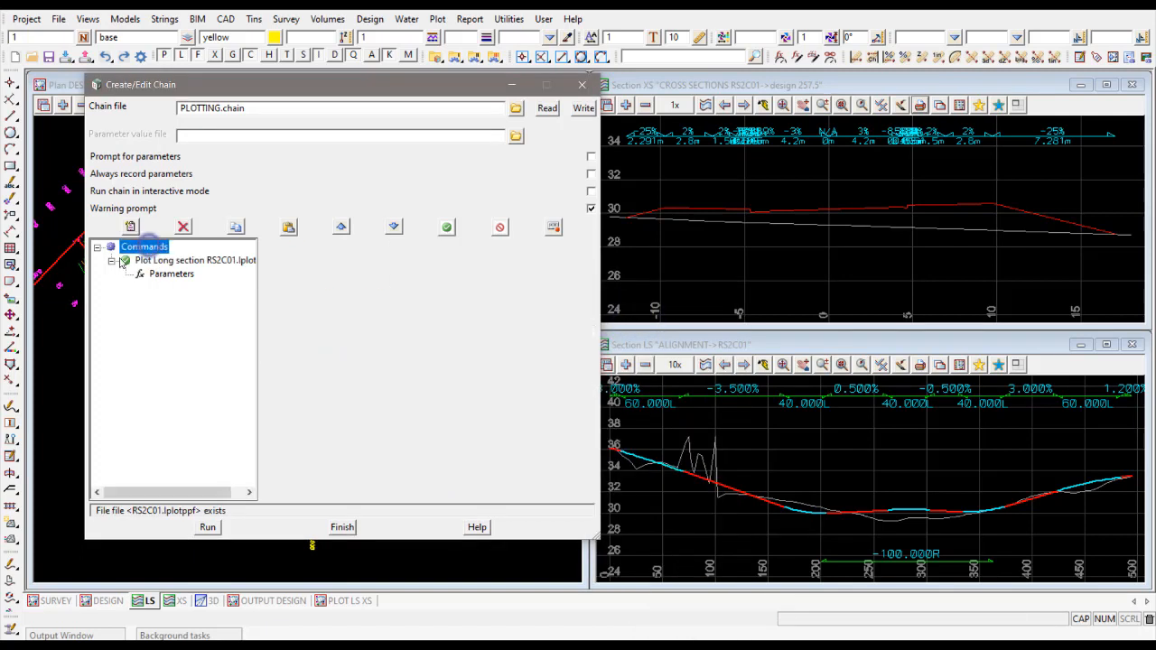
pyautogui.click(111, 261)
pyautogui.click(163, 262)
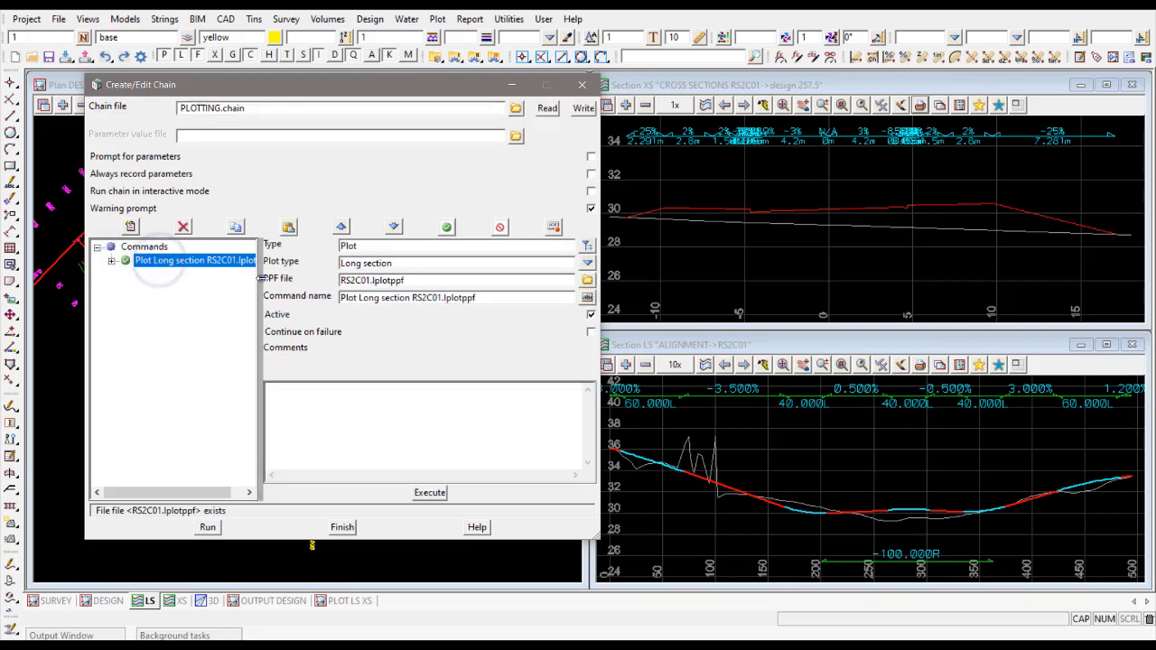
pyautogui.moveTo(258, 280); pyautogui.dragTo(282, 286)
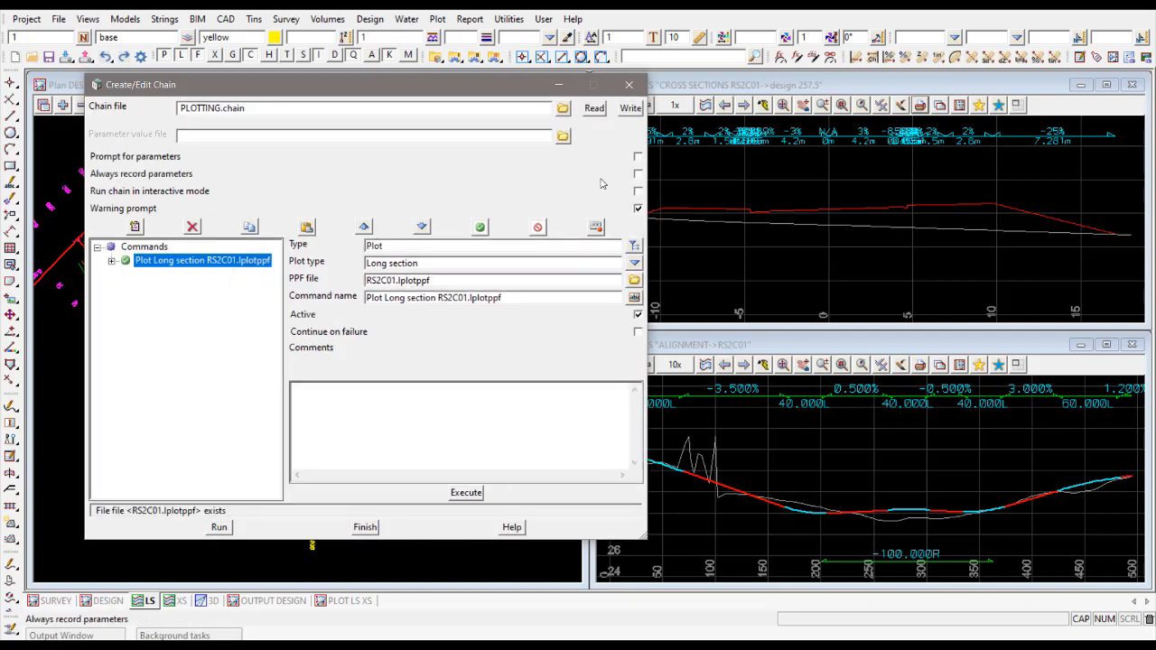
pyautogui.click(630, 108)
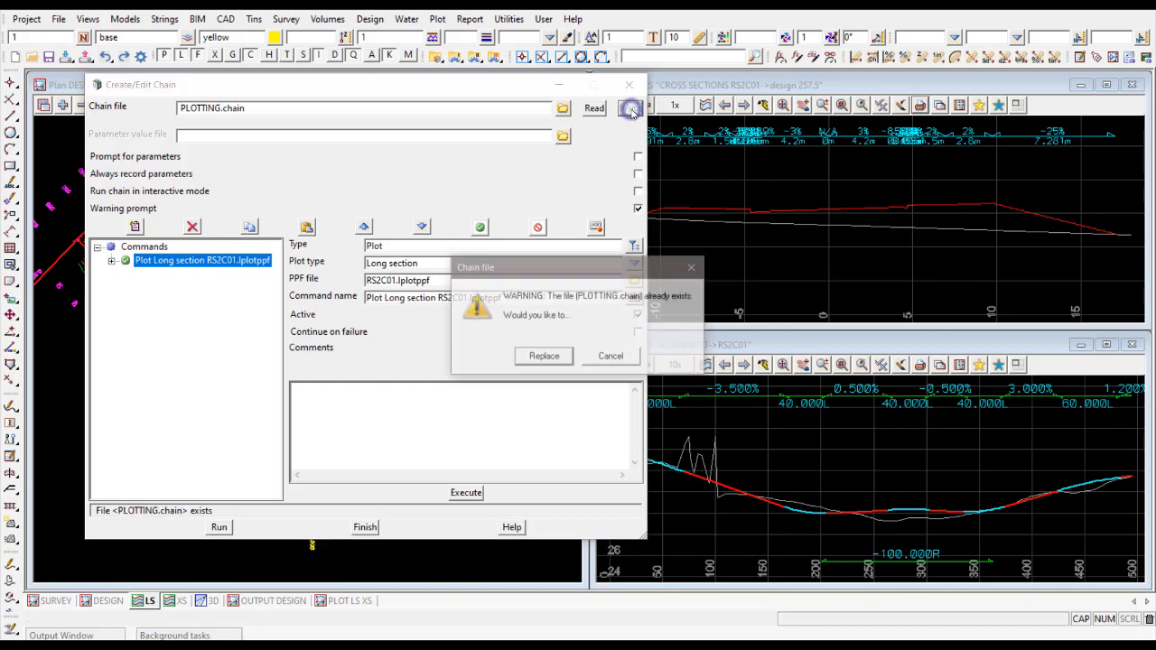
pyautogui.click(544, 355)
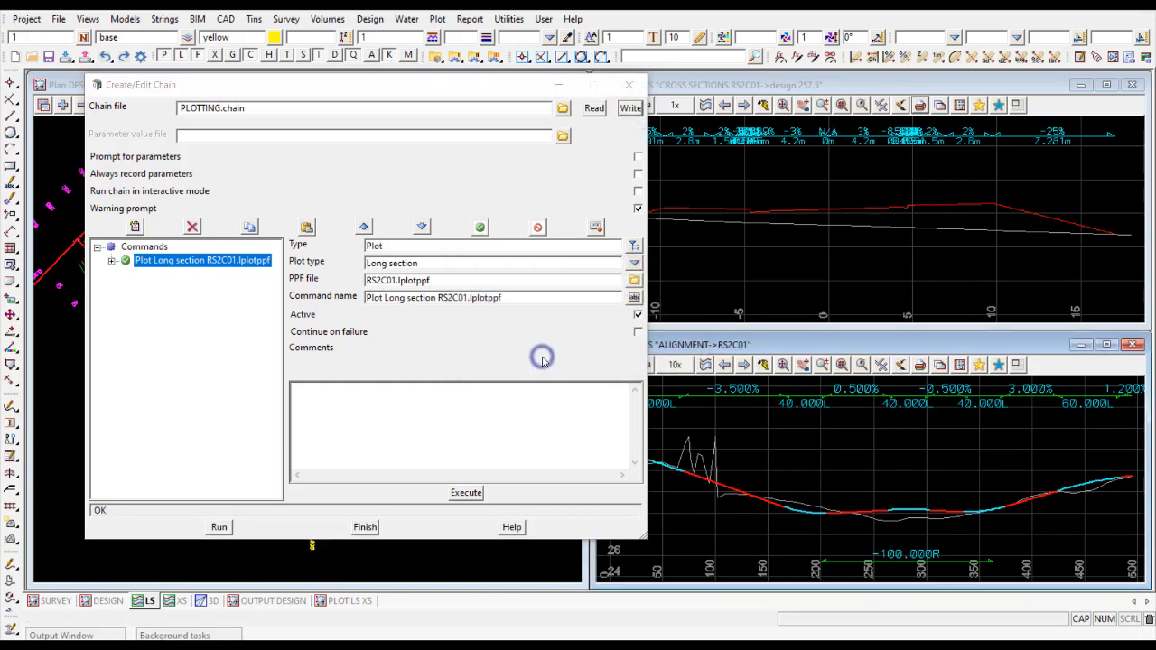
# Execute the long section plot command with the PLOT LS XS view displayed, and minimise that view
pyautogui.click(339, 602)
pyautogui.moveTo(486, 85); pyautogui.dragTo(432, 77)
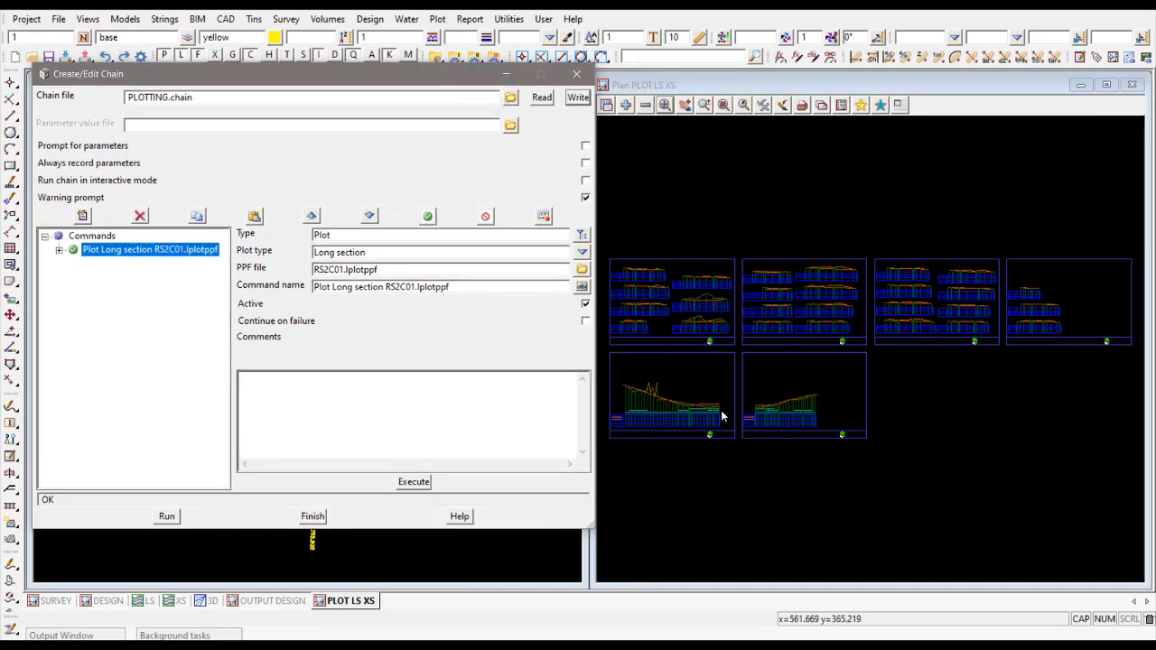
pyautogui.click(415, 482)
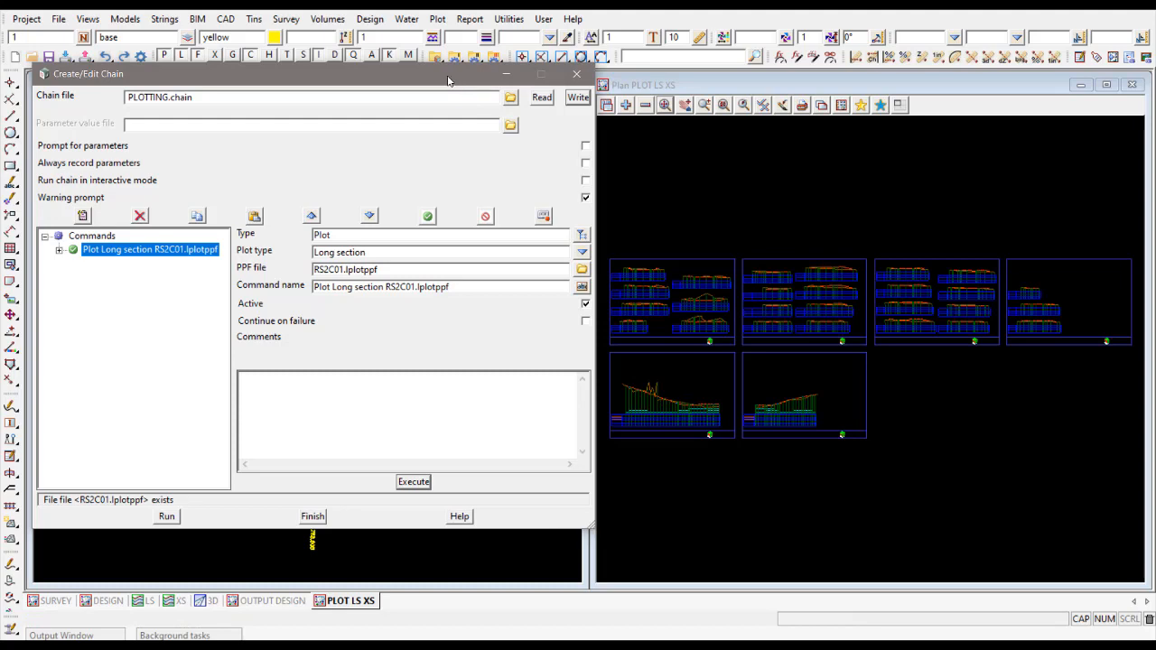
pyautogui.moveTo(447, 82); pyautogui.dragTo(440, 83)
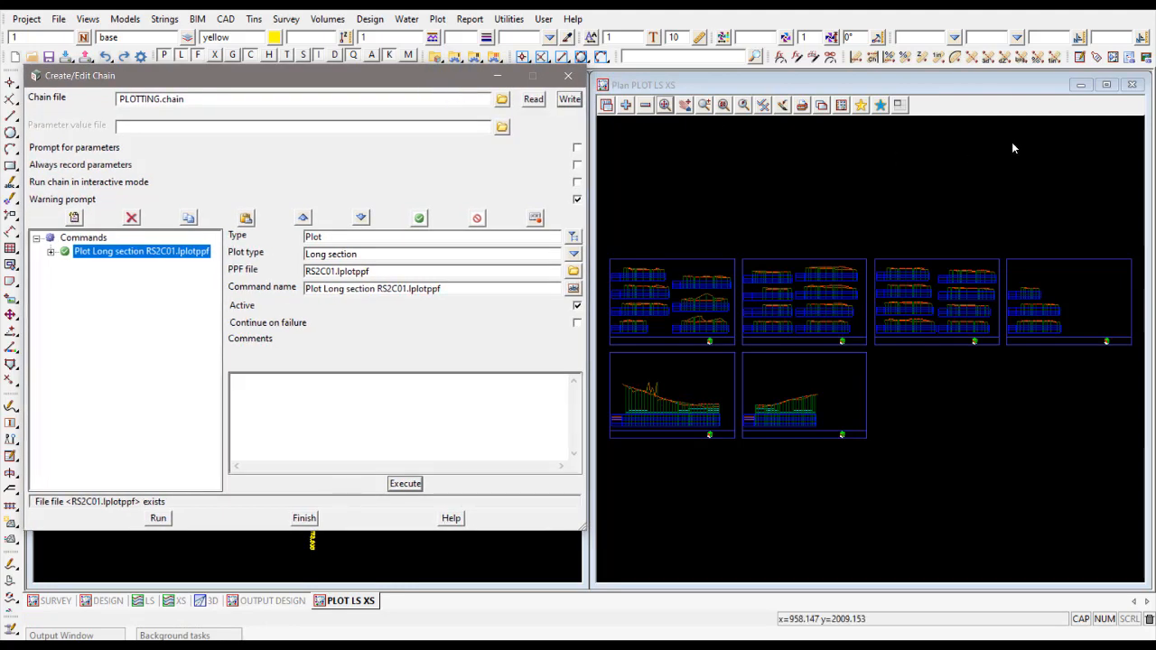
pyautogui.click(1081, 84)
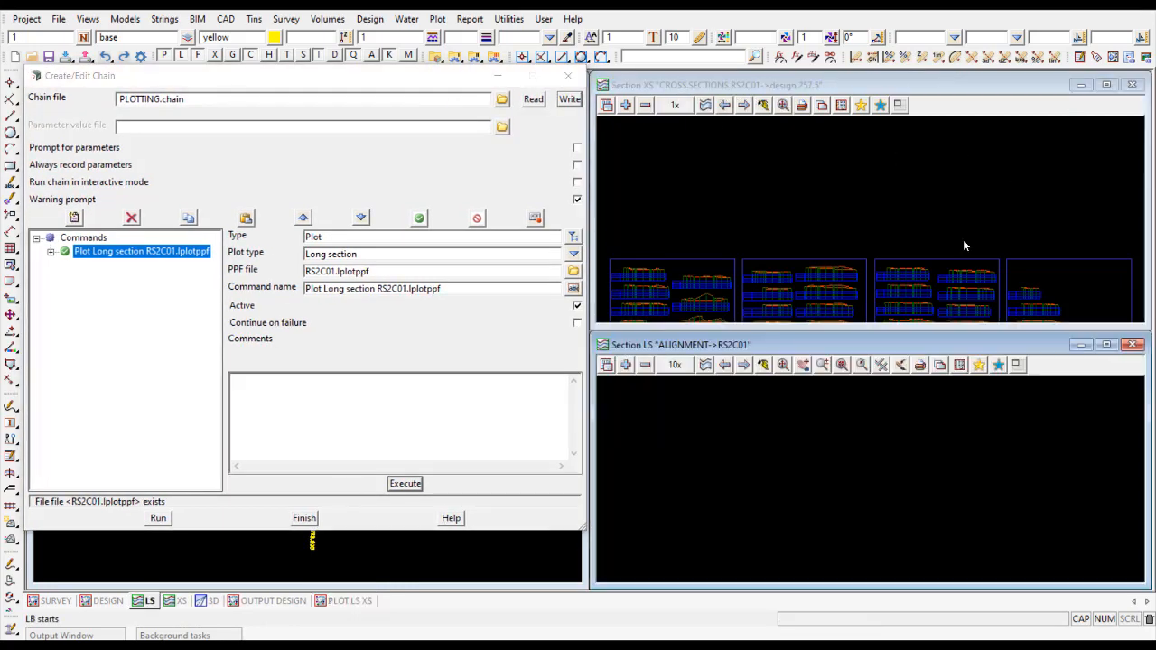
# Load RS2C01.lplotppf in the LS view's Long plot editor, examine its plot settings, and close the editor
pyautogui.click(939, 365)
pyautogui.click(944, 408)
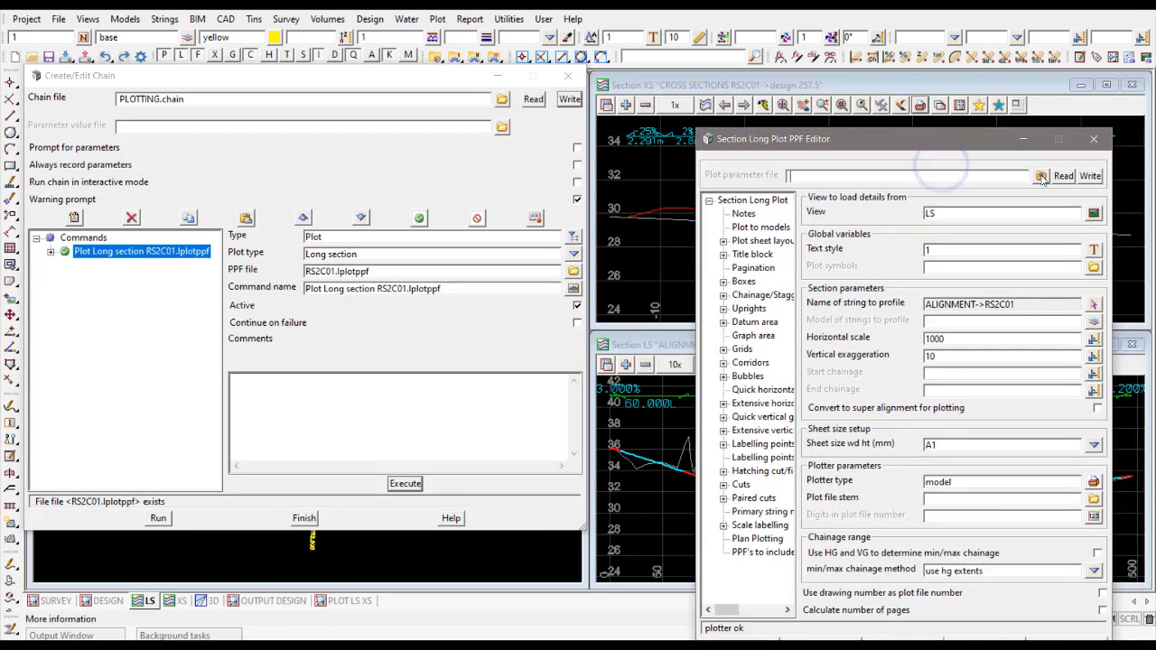
pyautogui.click(1041, 176)
pyautogui.doubleClick(1051, 224)
pyautogui.click(1063, 176)
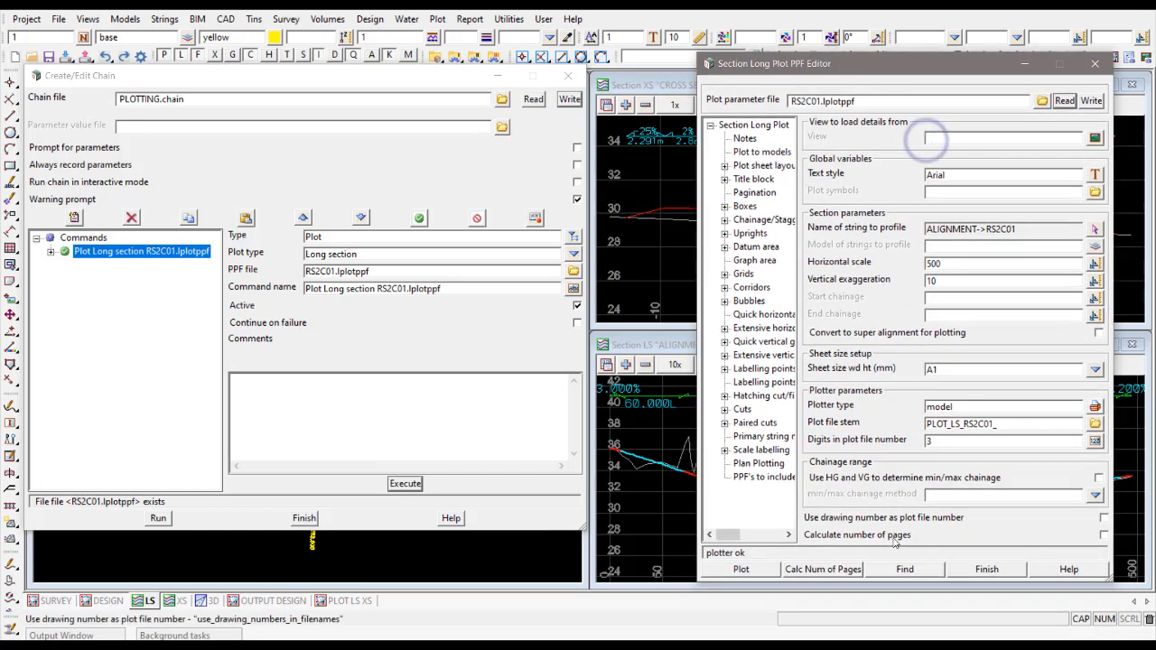
pyautogui.click(986, 569)
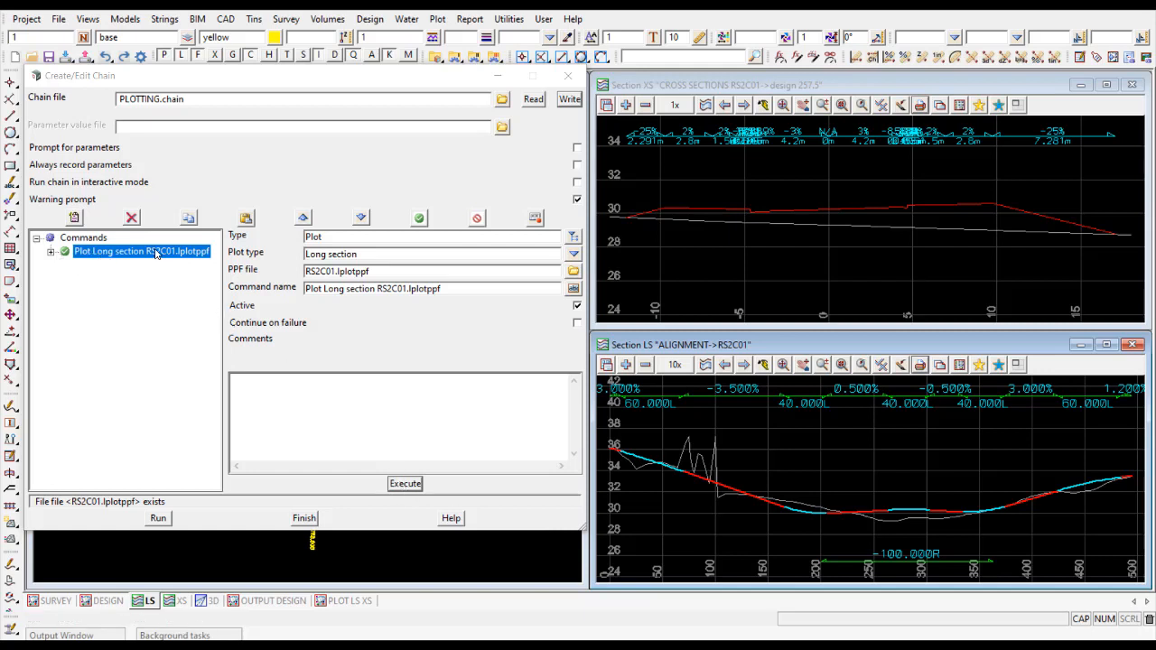
# Run the chain and duplicate its RS2C01 long section plot command in the command list
pyautogui.click(158, 519)
pyautogui.click(188, 218)
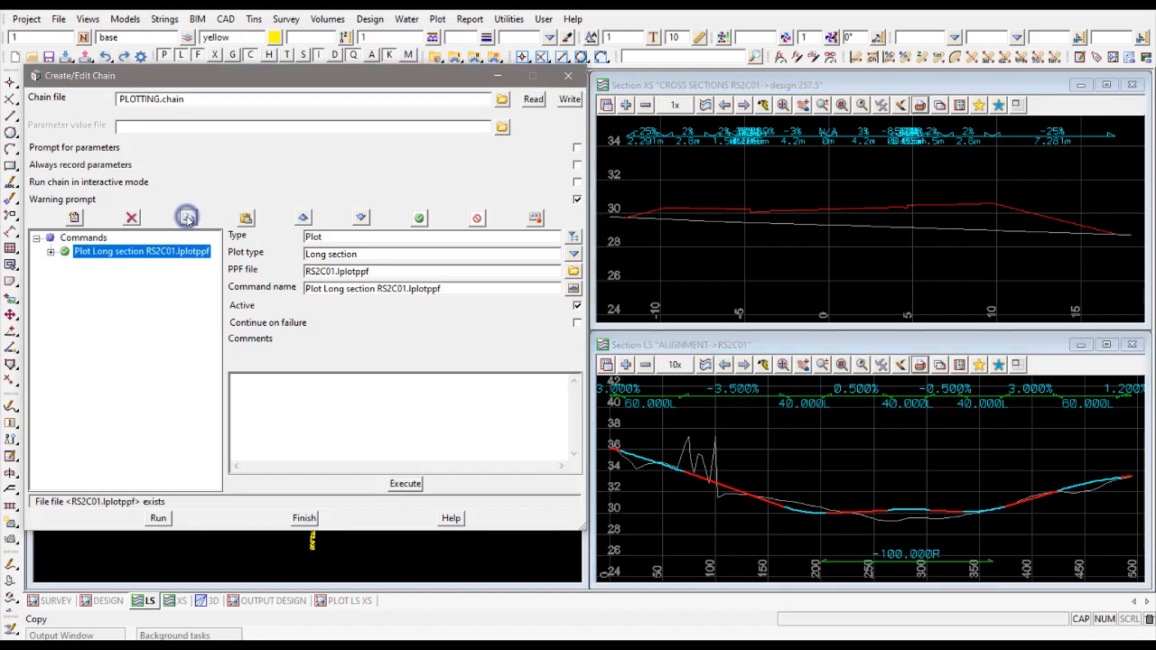
pyautogui.click(247, 220)
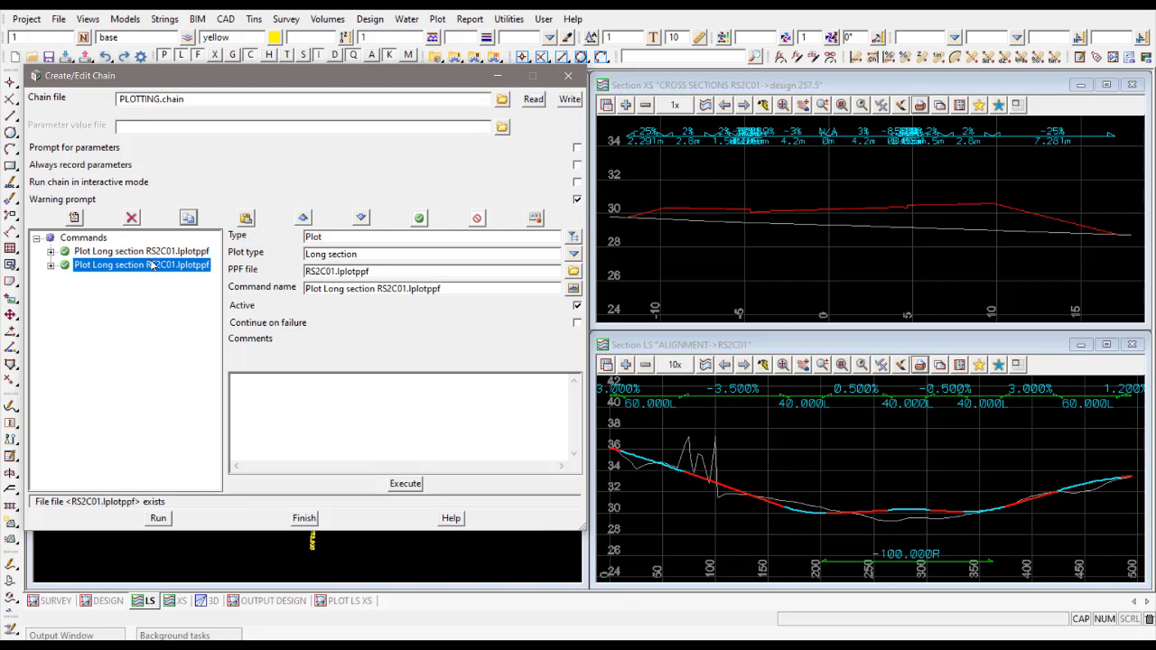
# Change the duplicated command to a Cross section plot using RS2C01.xplotppf and name it Plot Cross section RS2C01.xplotppf
pyautogui.click(574, 256)
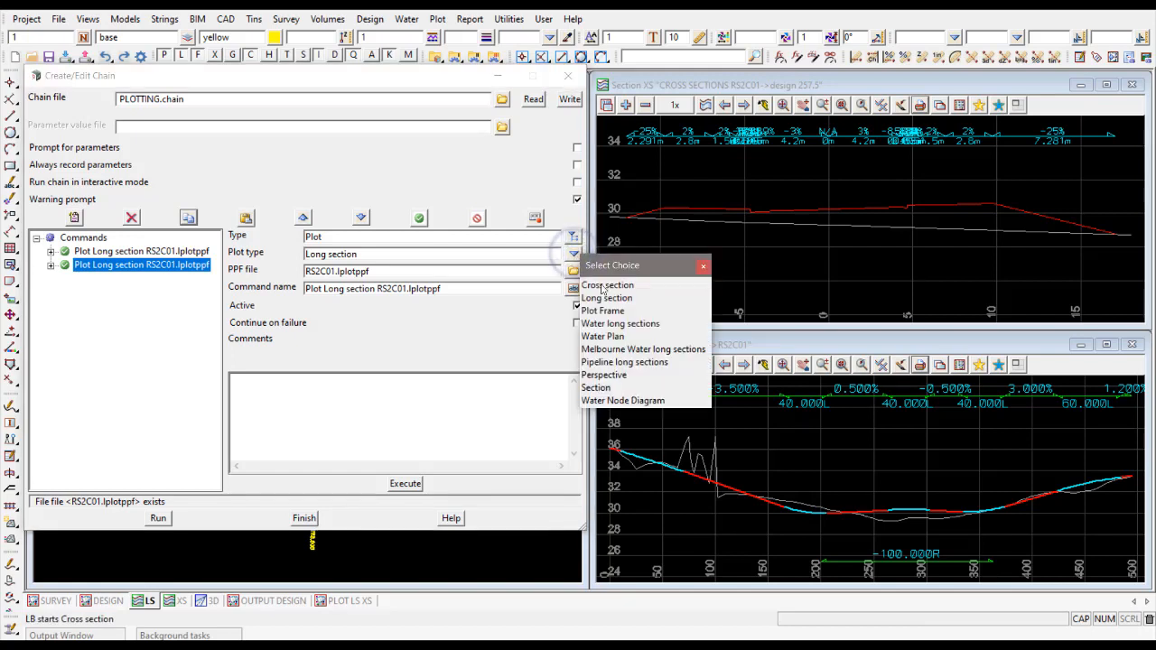
pyautogui.click(602, 285)
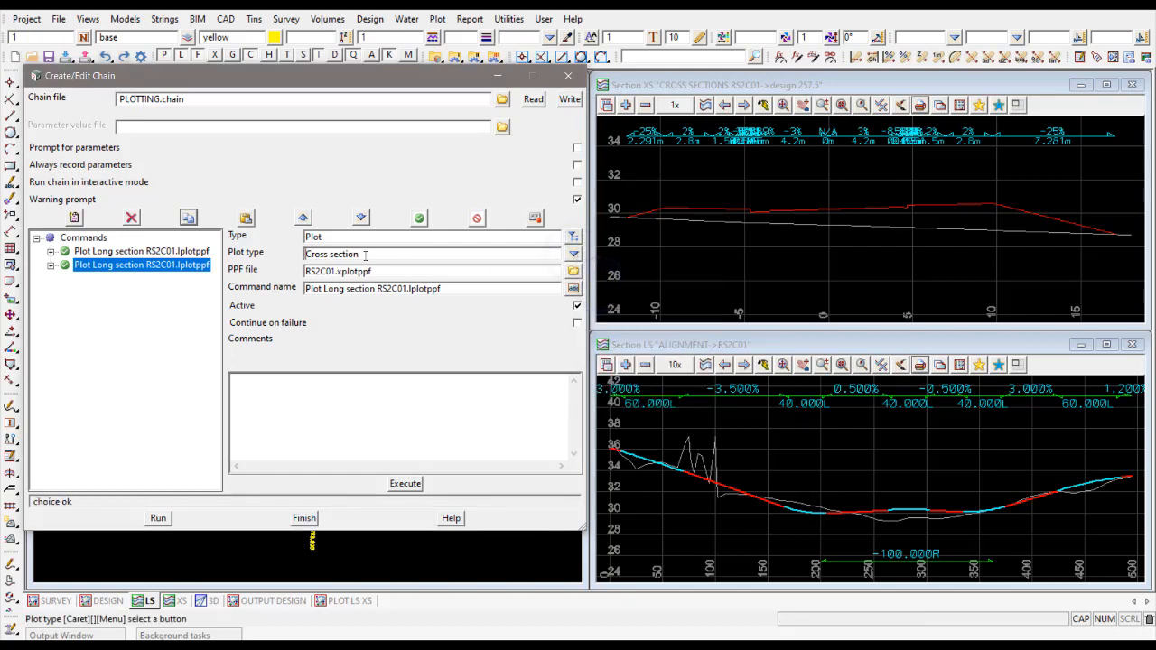
pyautogui.click(573, 272)
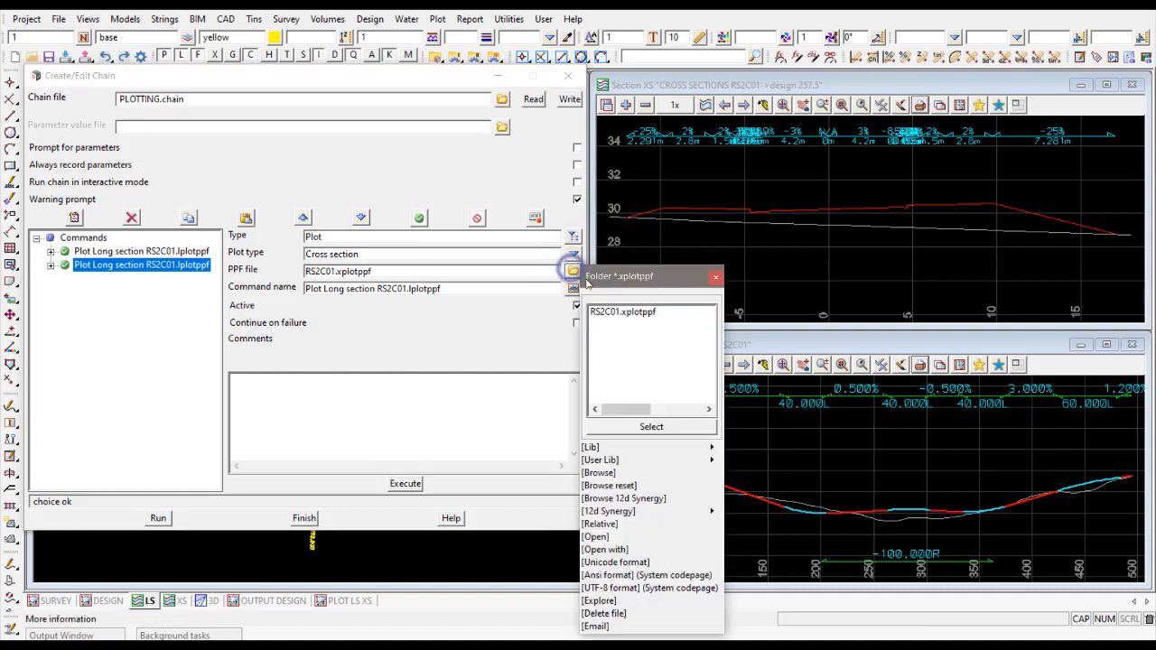
pyautogui.doubleClick(622, 312)
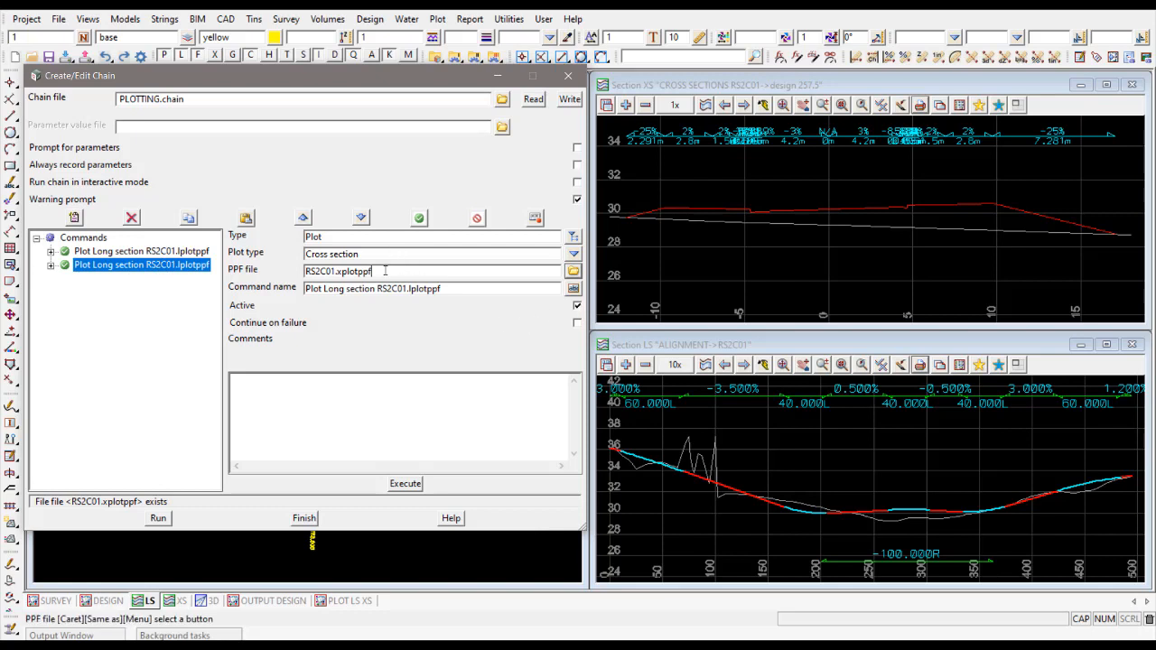
pyautogui.click(574, 288)
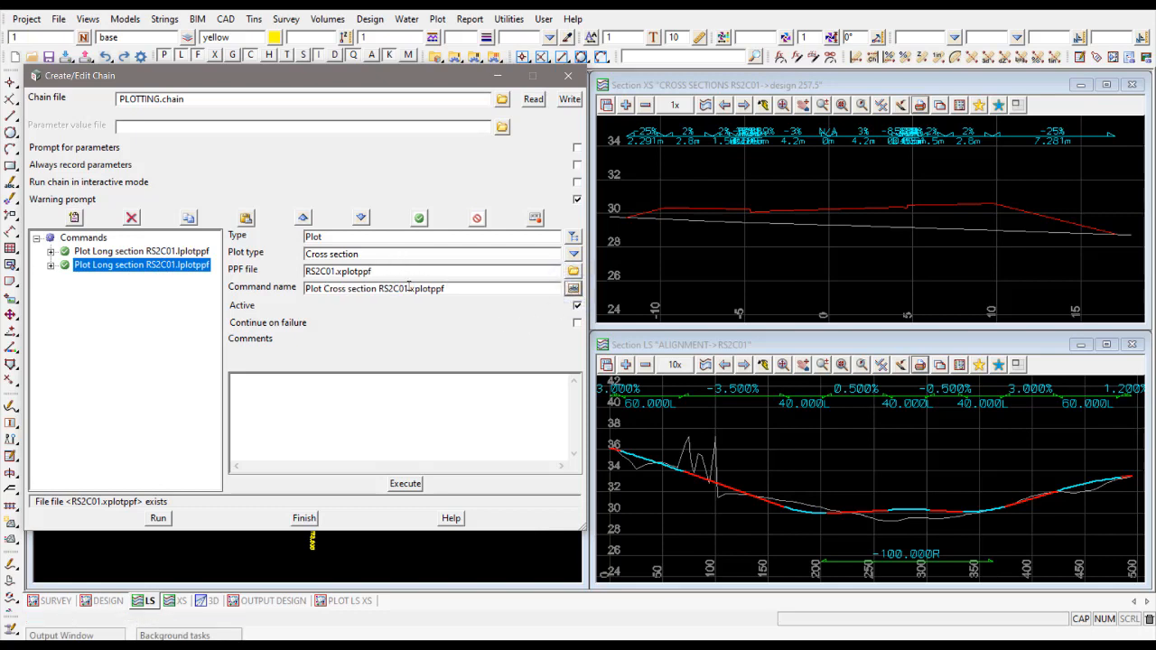
pyautogui.click(145, 252)
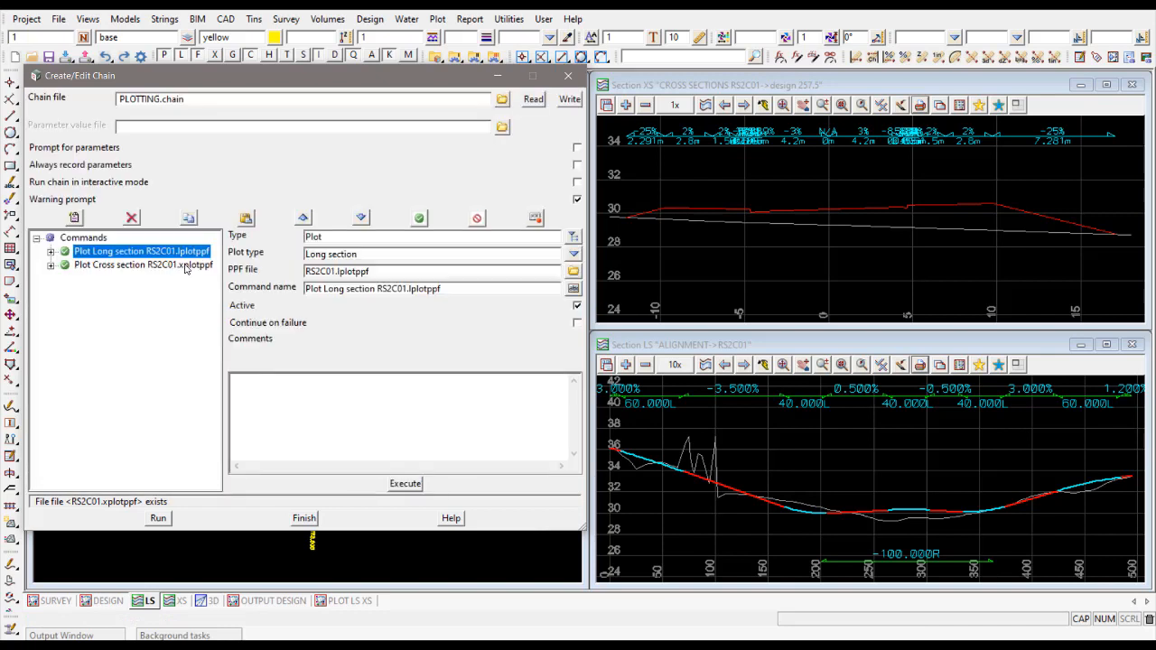
pyautogui.click(80, 238)
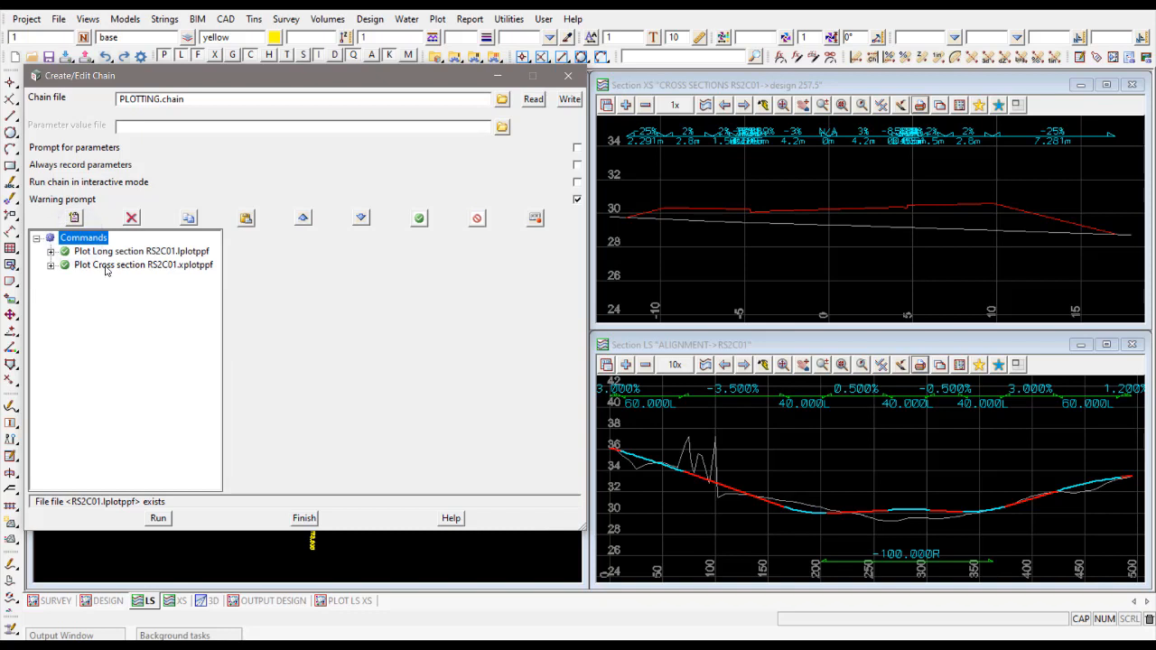
# Open the XS view's X plot editor, locate RS2C01.xplotppf among the plot parameter files, and close the editor
pyautogui.click(105, 266)
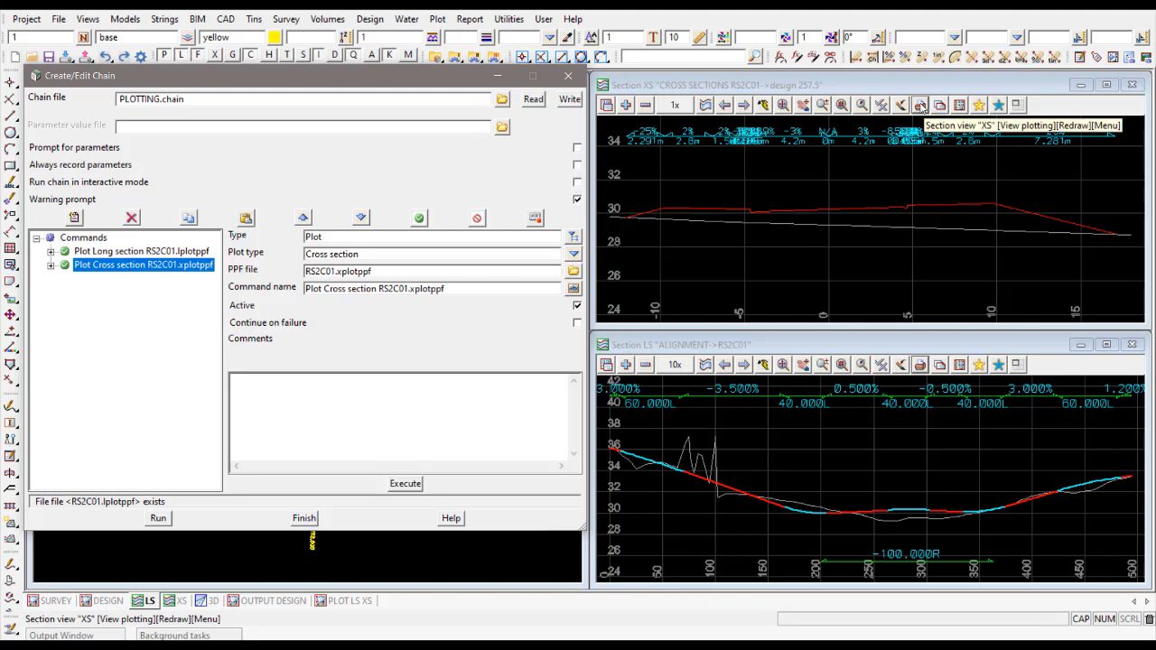
pyautogui.click(920, 106)
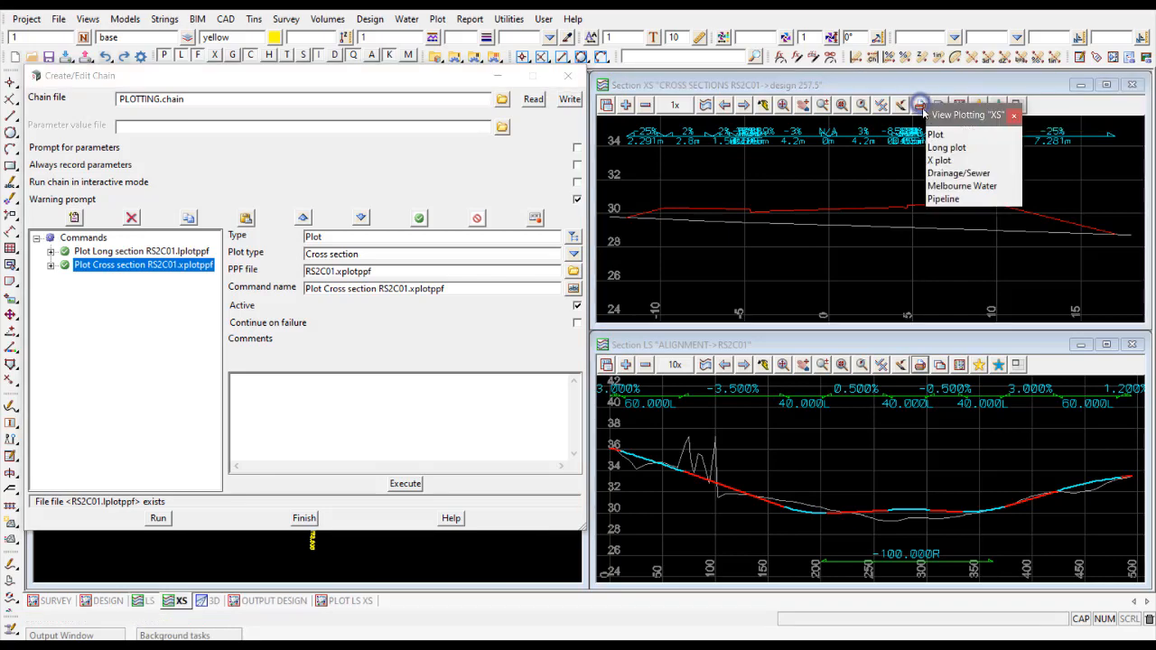
pyautogui.click(937, 161)
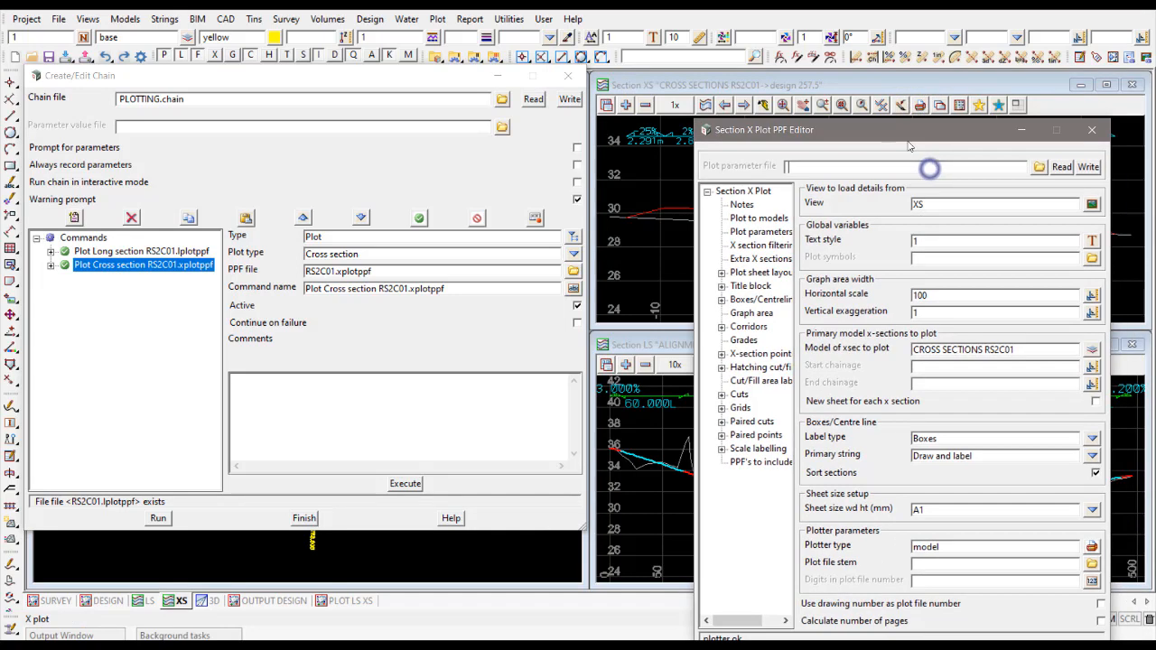
pyautogui.click(1039, 168)
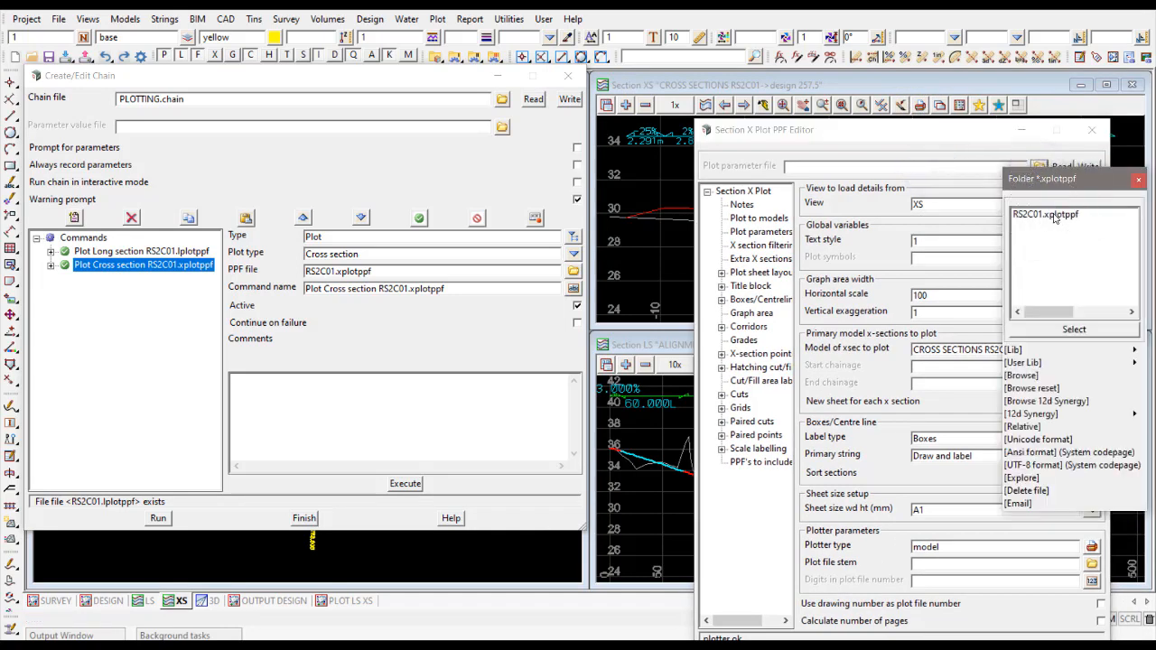
pyautogui.click(1052, 217)
pyautogui.click(1137, 180)
pyautogui.click(1095, 133)
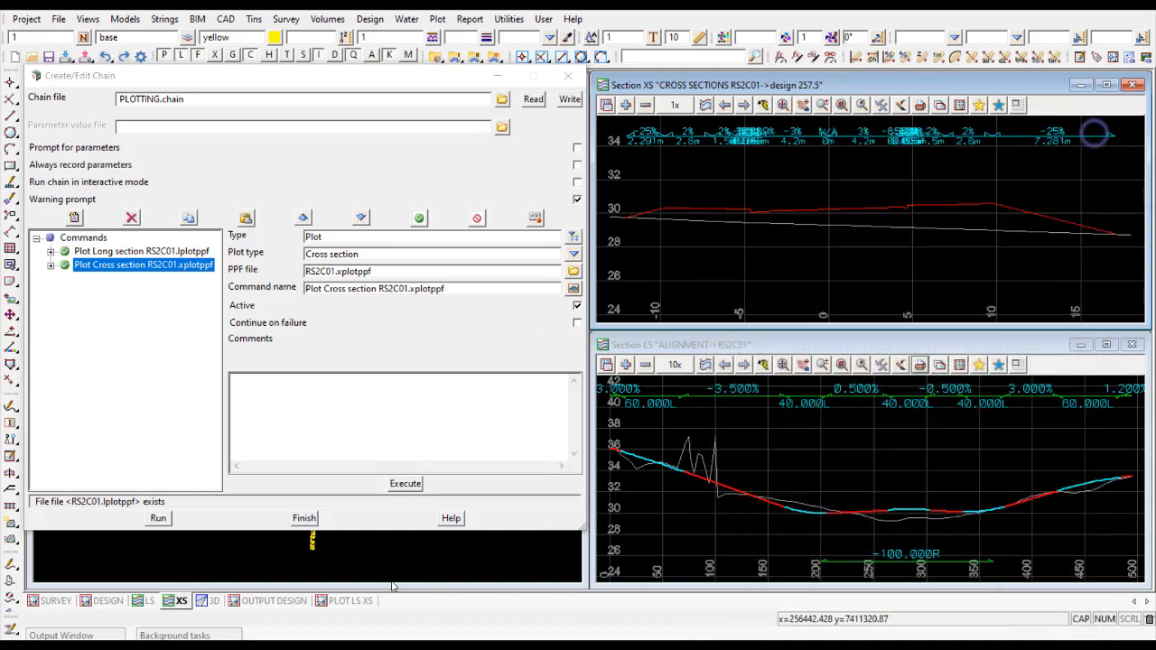
# Display the PLOT LS XS view and execute the RS2C01 cross section plot command from the chain
pyautogui.click(351, 600)
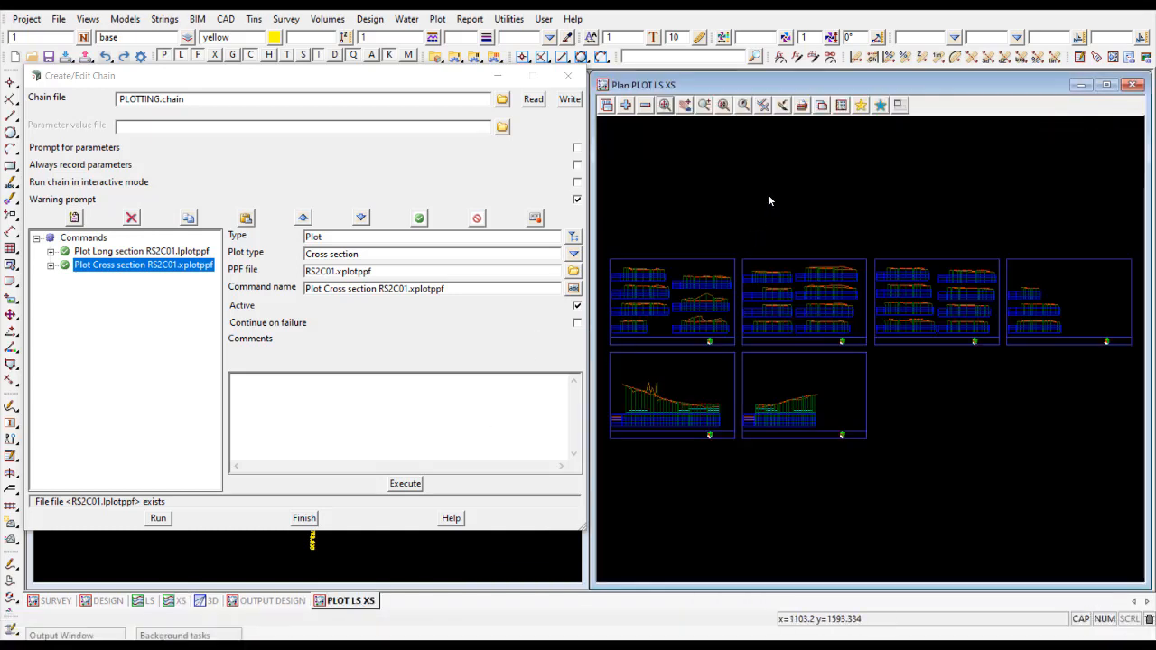
pyautogui.click(403, 485)
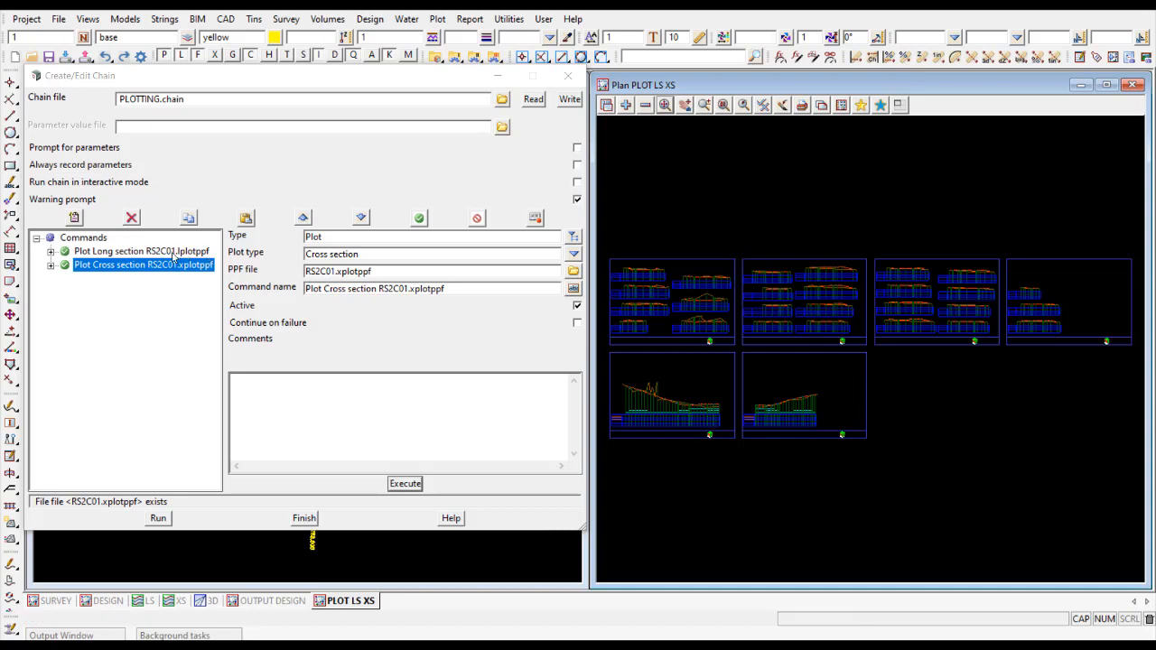
pyautogui.click(81, 238)
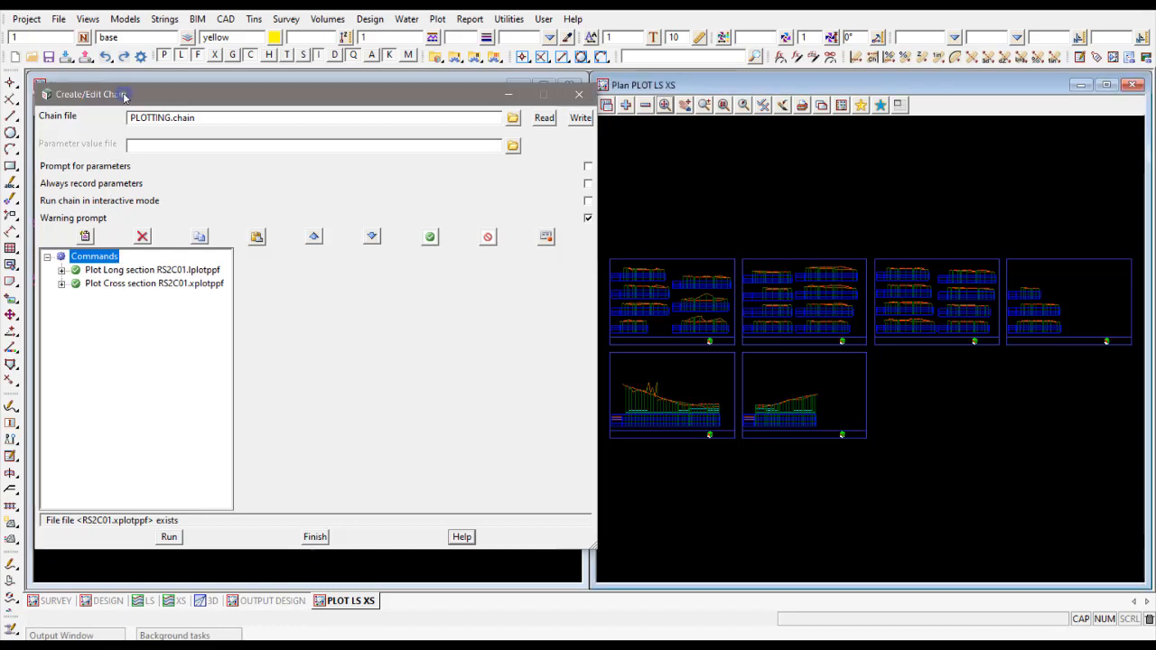
# Open the saved layout Write_DWG_PLOT LS RS2C01.slx, examine its DWG export settings, and close the Write DWG/DXF dialog
pyautogui.moveTo(125, 98); pyautogui.dragTo(326, 96)
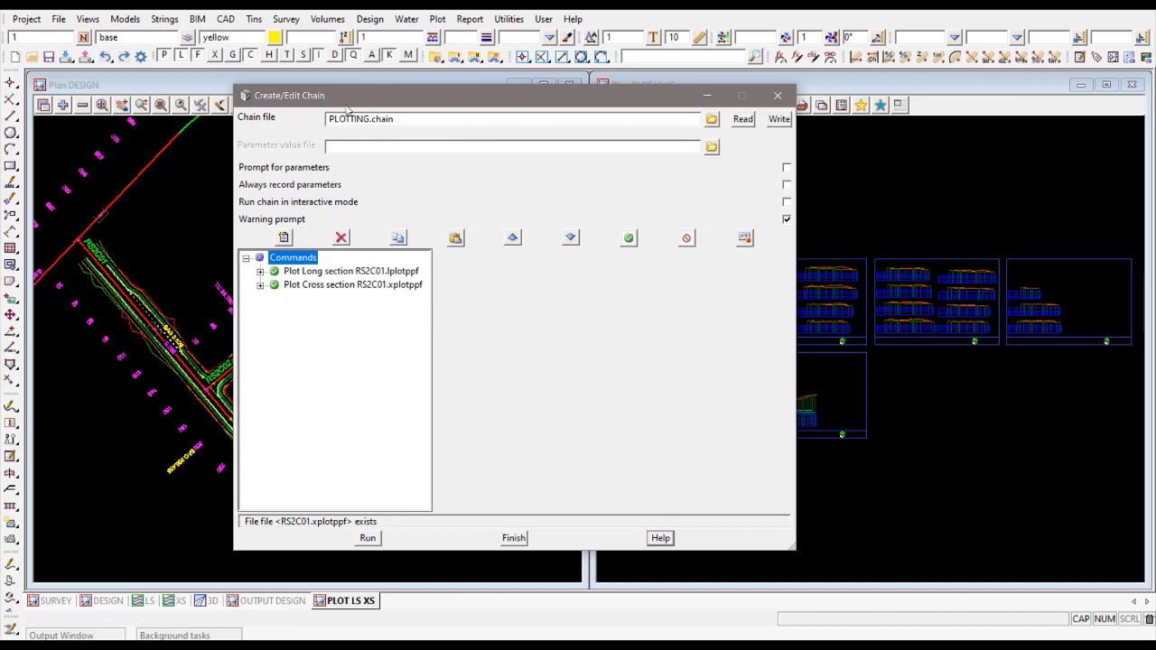
pyautogui.click(59, 20)
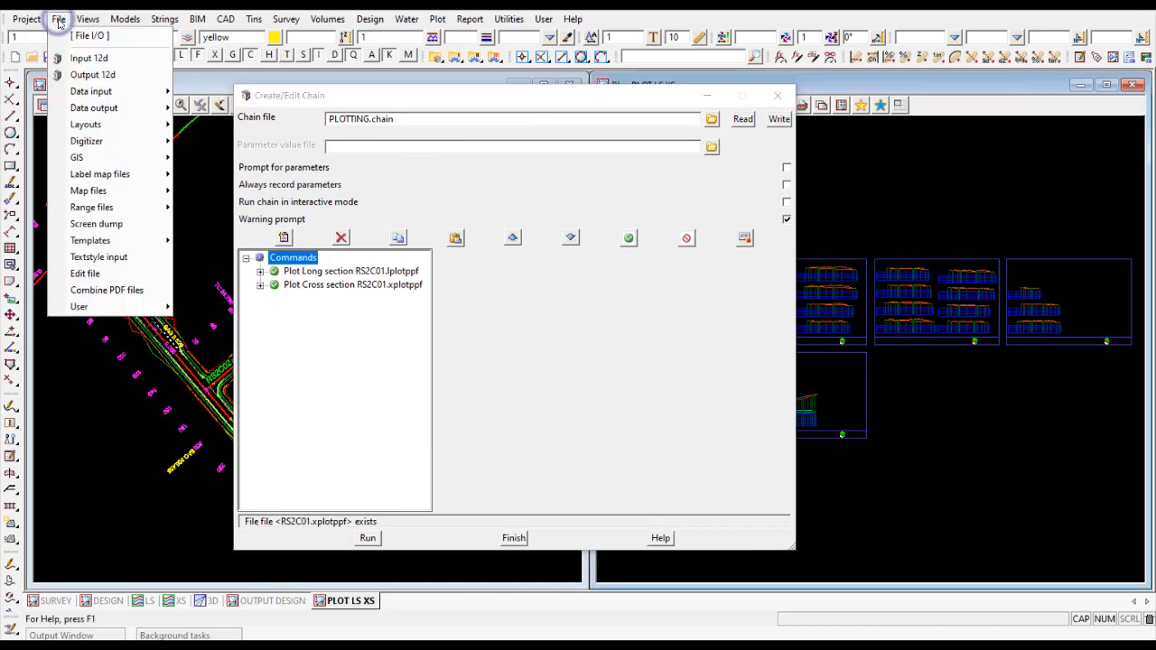
pyautogui.moveTo(88, 129)
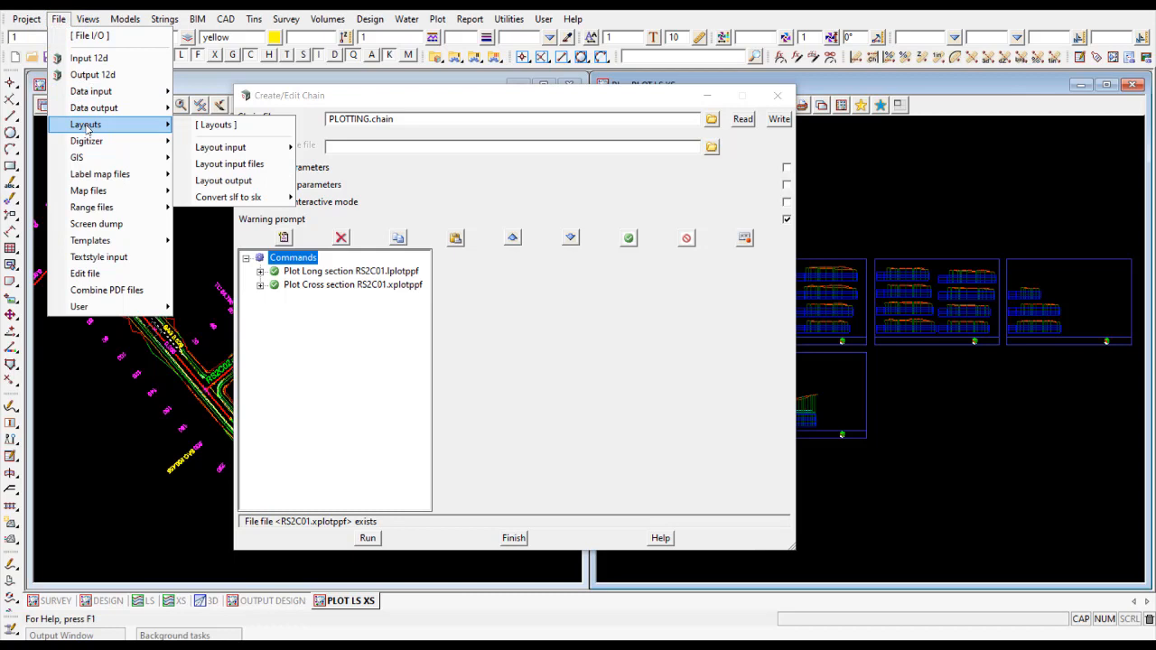
pyautogui.moveTo(226, 152)
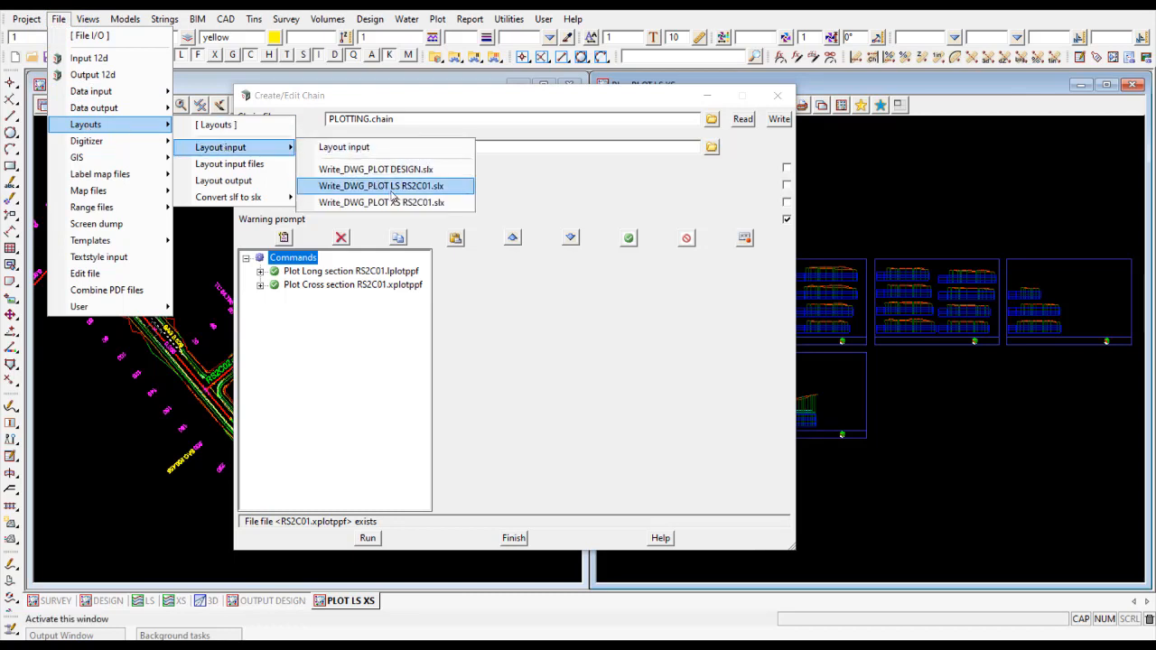
pyautogui.click(404, 186)
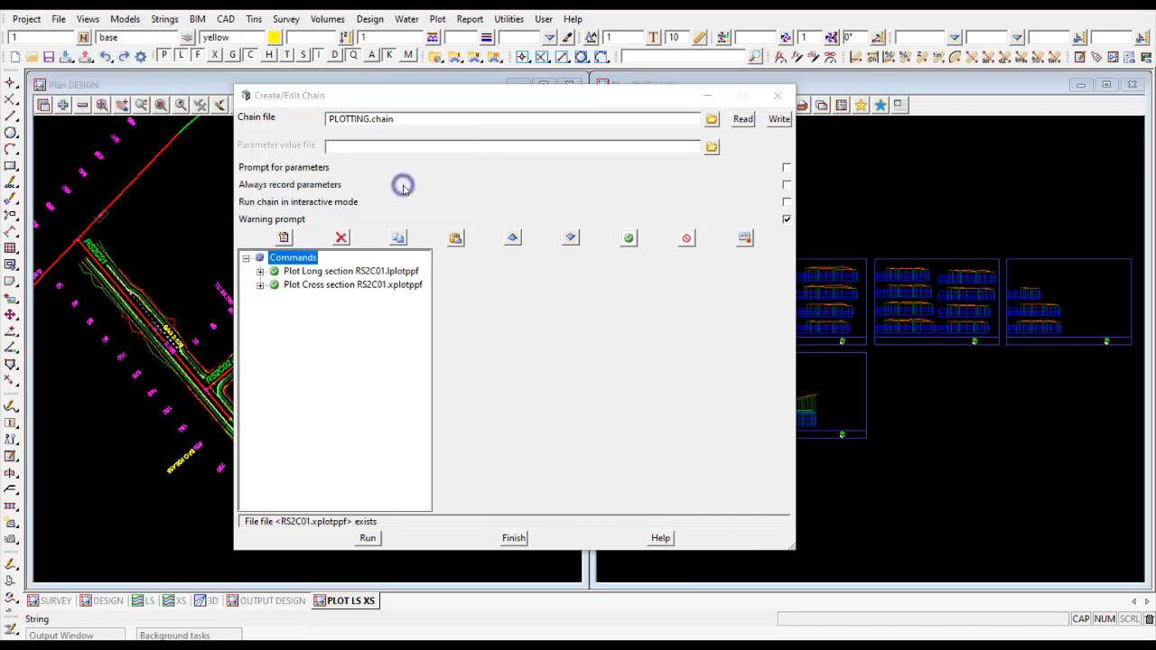
pyautogui.moveTo(408, 87); pyautogui.dragTo(339, 84)
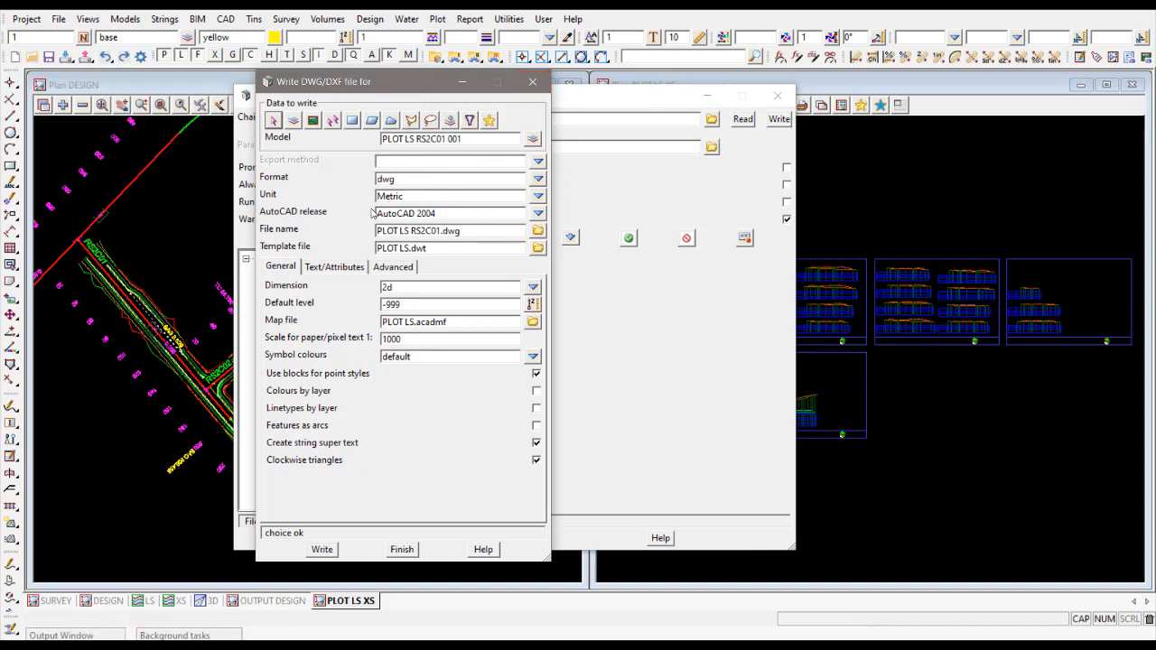
pyautogui.click(536, 83)
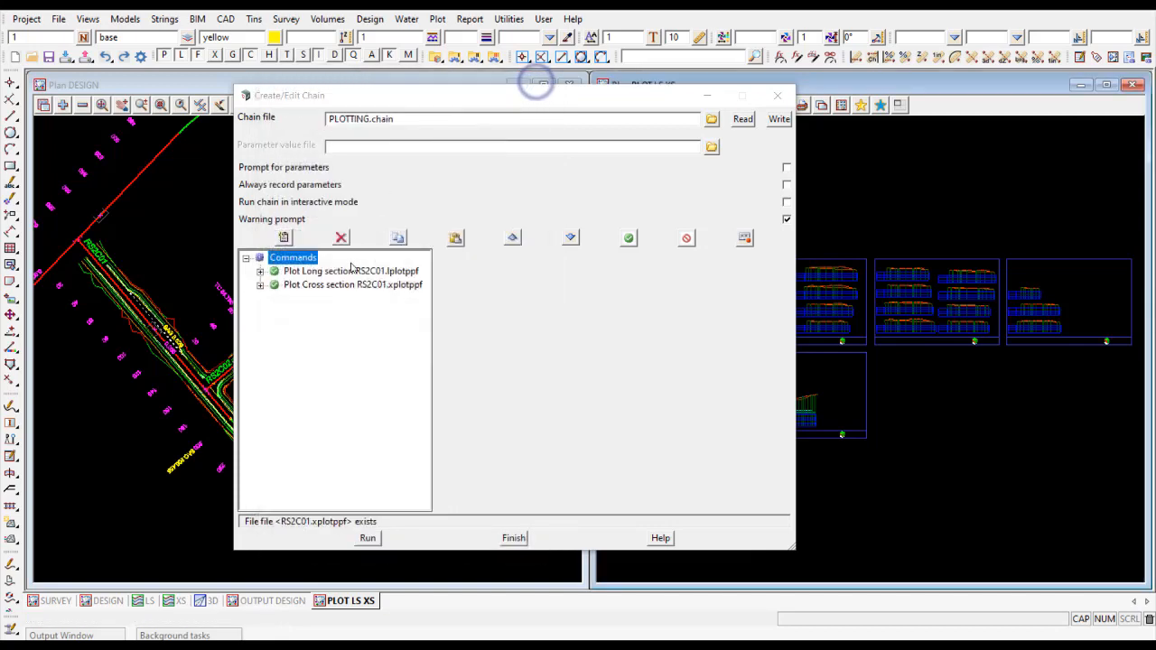
# Insert a new command after the cross section plot and set its type to Screen layout file
pyautogui.click(289, 285)
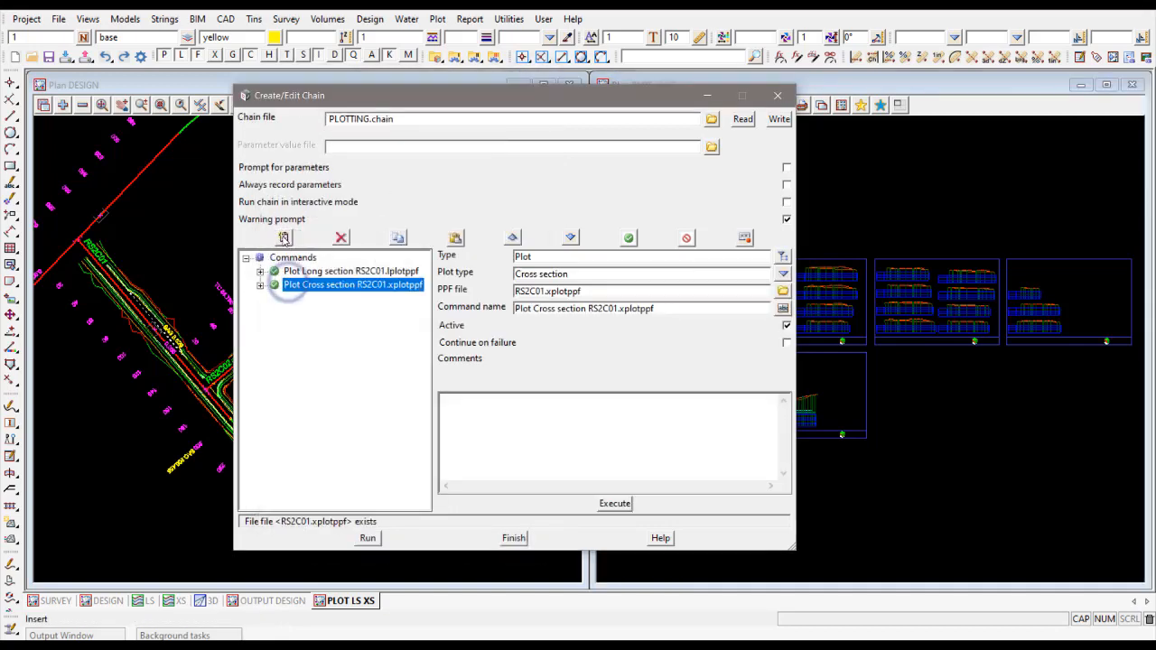
pyautogui.click(284, 238)
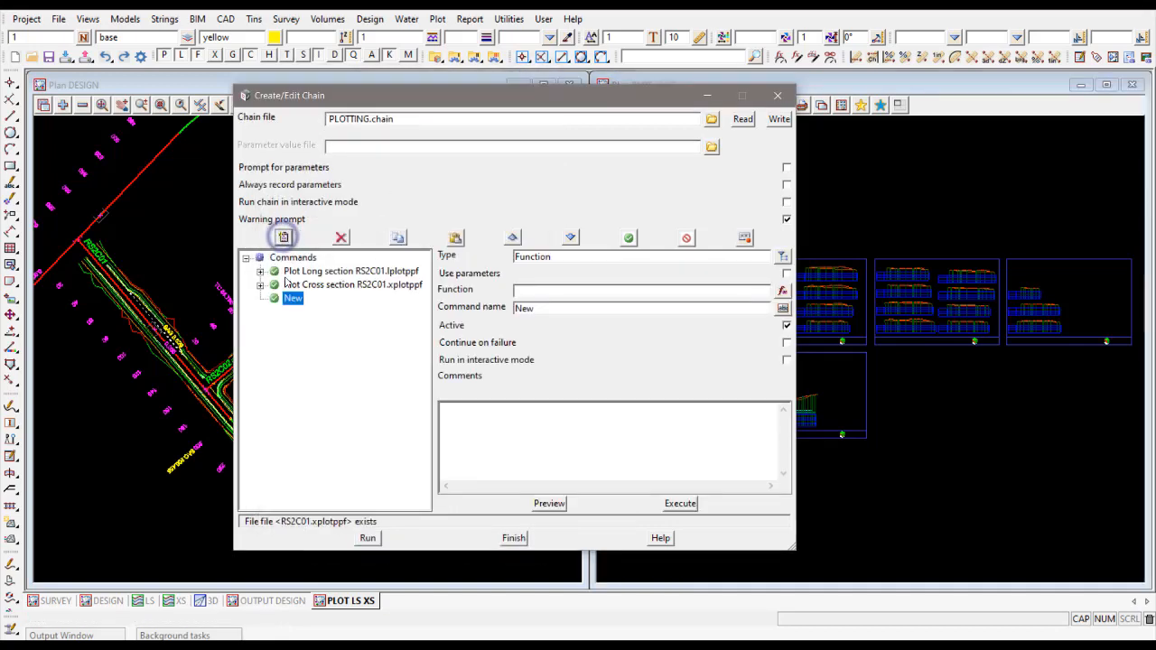
pyautogui.click(782, 257)
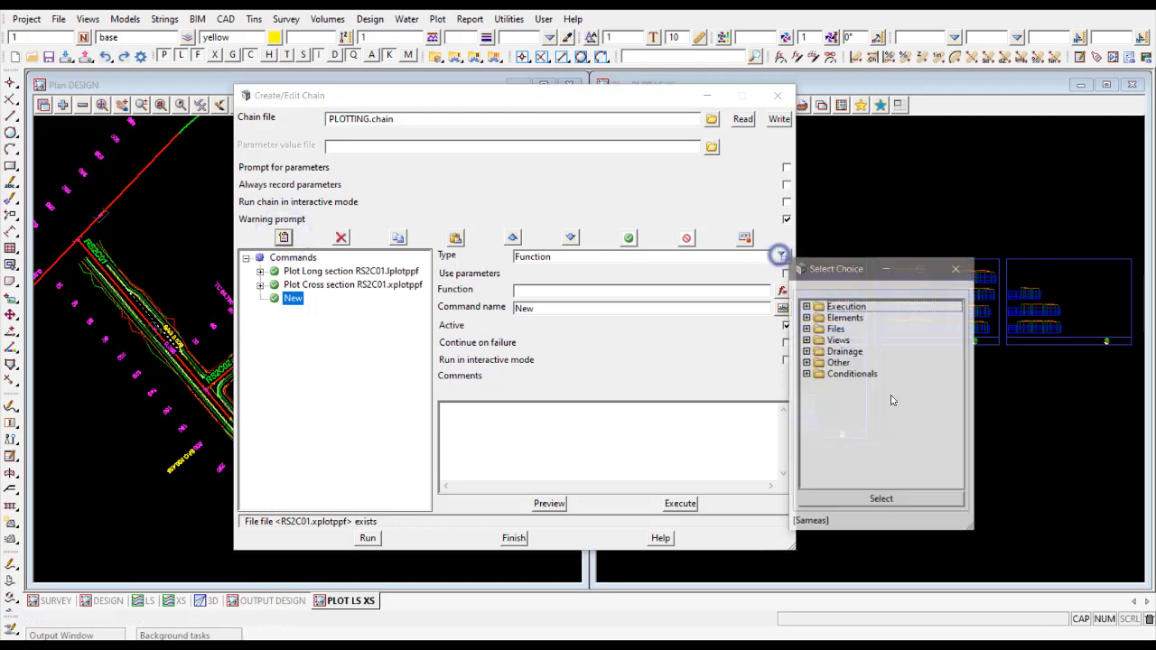
pyautogui.click(806, 306)
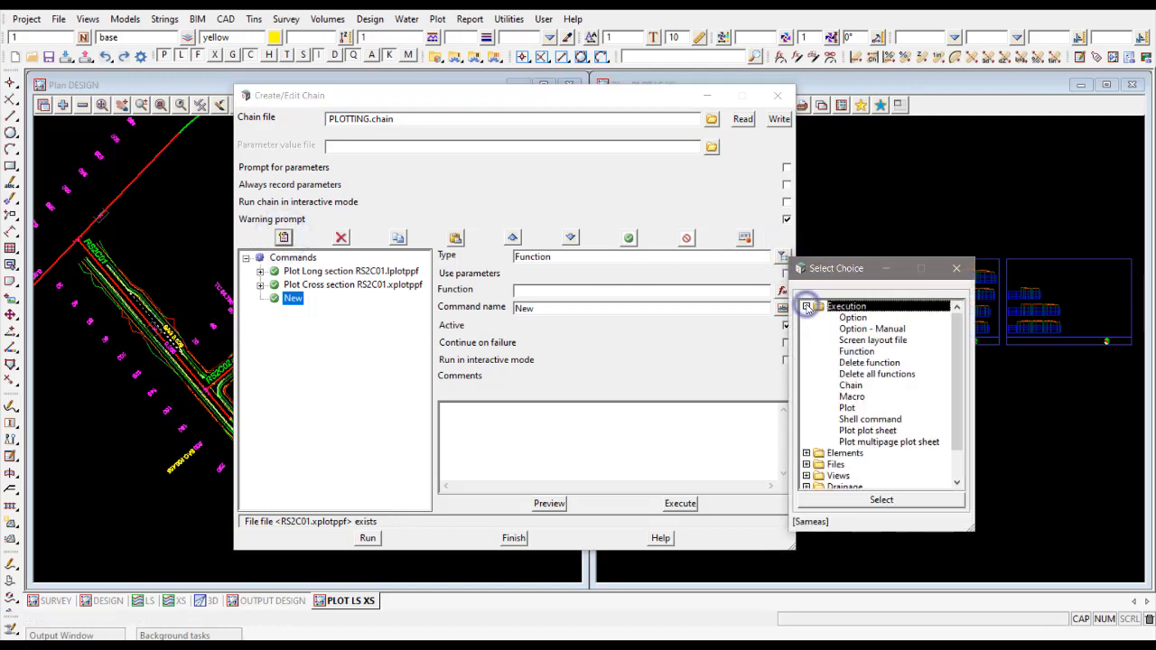
pyautogui.click(867, 340)
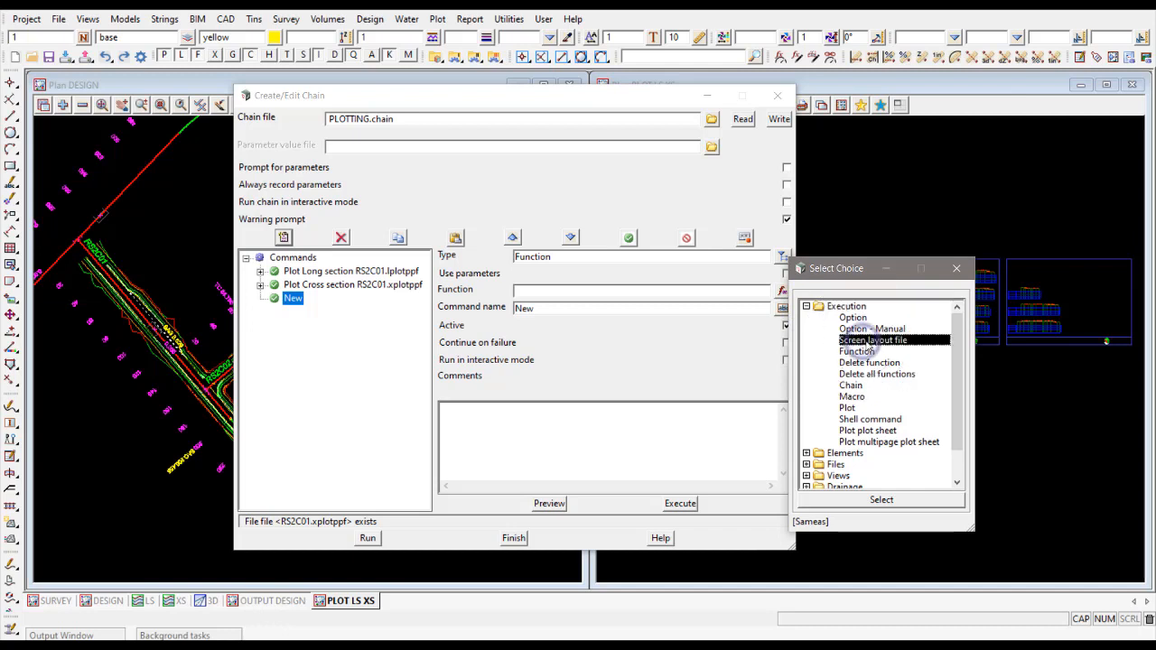
pyautogui.doubleClick(867, 340)
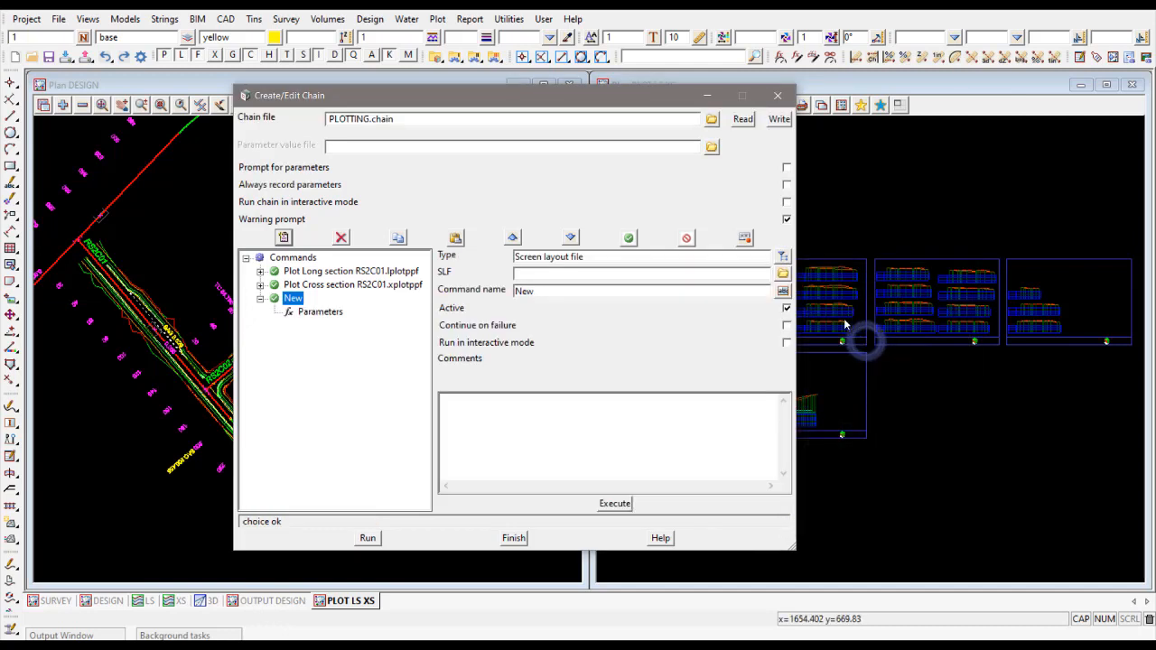
# Assign Write_DWG_PLOT LS RS2C01.slx as the new command's SLF and name the command Slf Write_DWG_PLOT LS RS2C01.slx
pyautogui.click(783, 272)
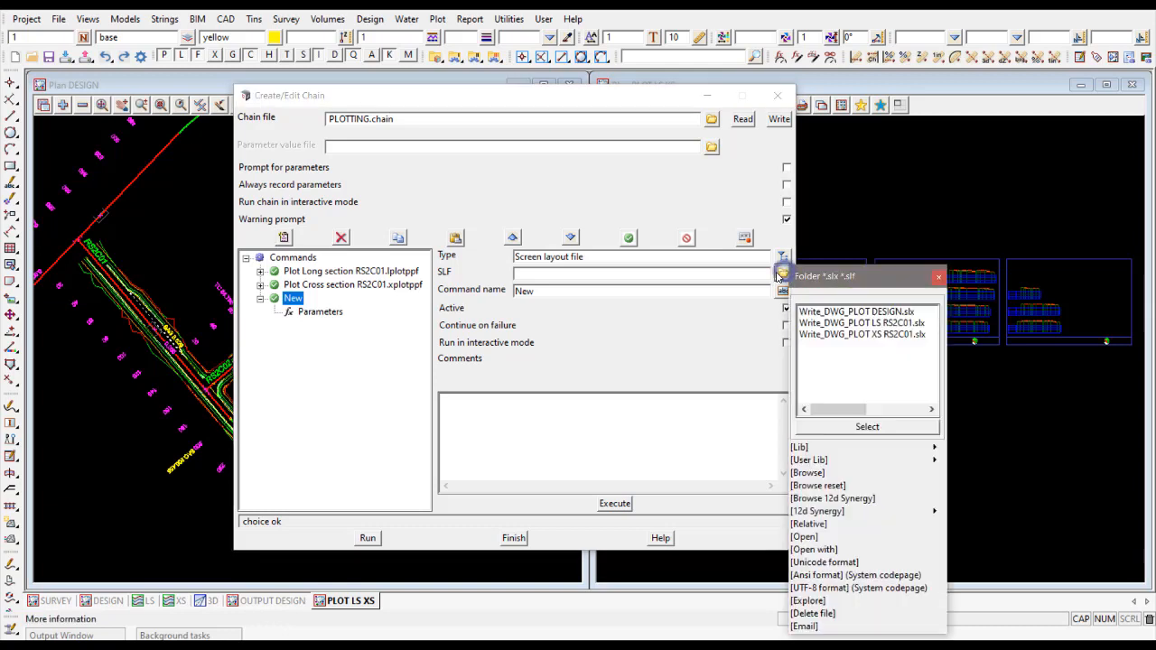
pyautogui.click(884, 324)
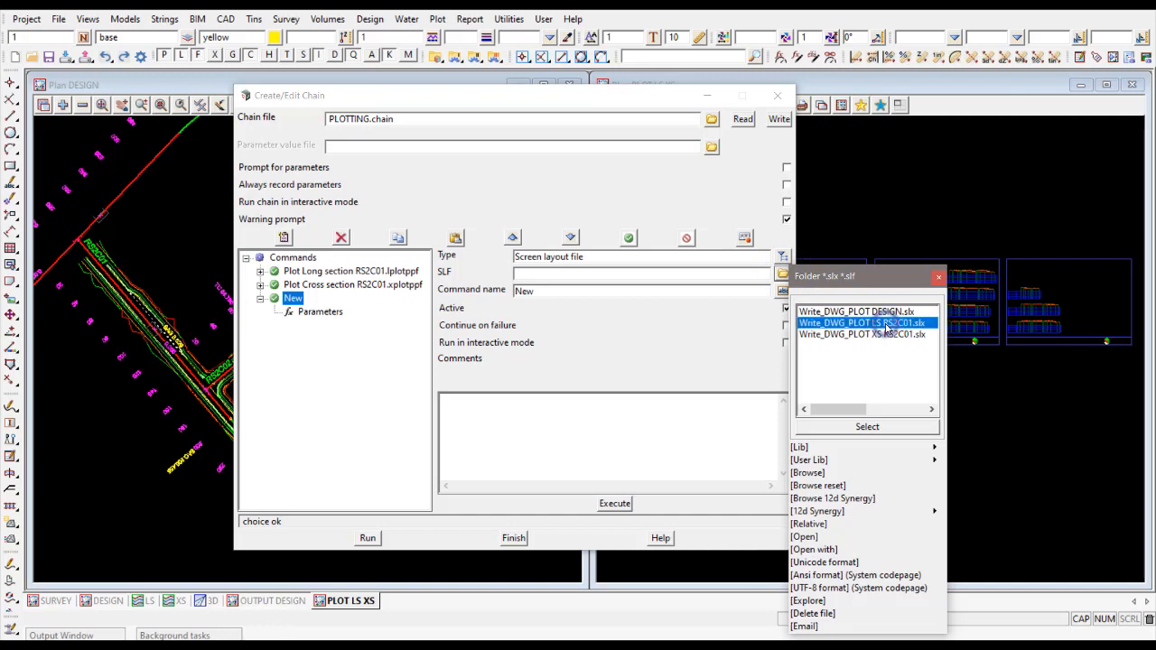
pyautogui.click(866, 427)
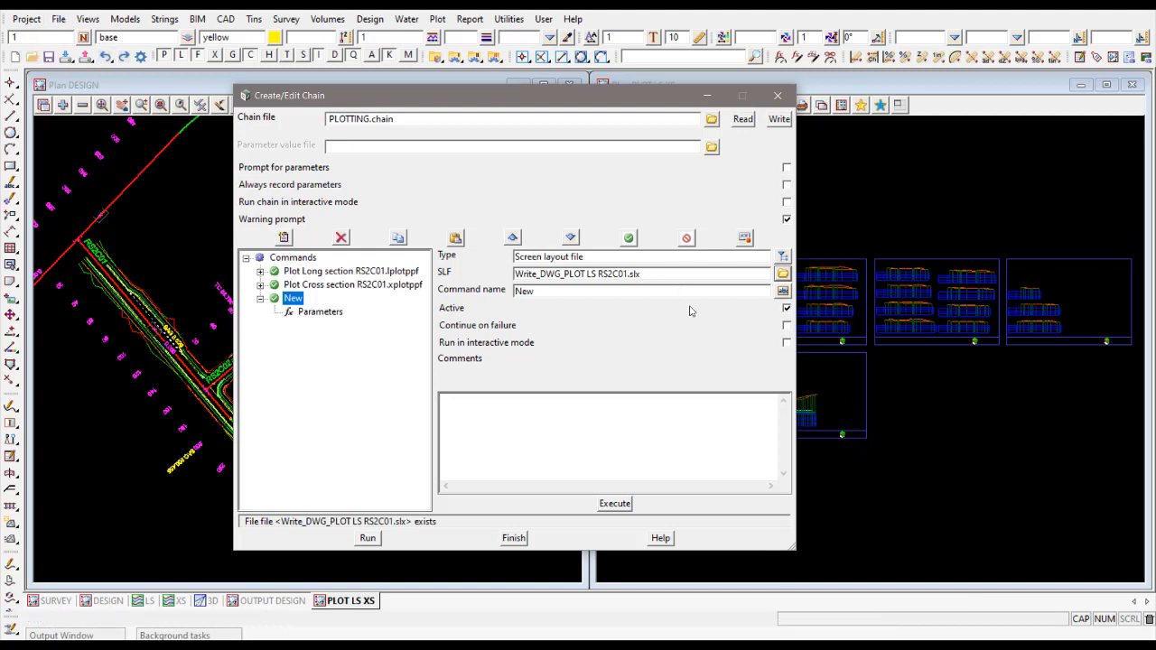
pyautogui.click(782, 291)
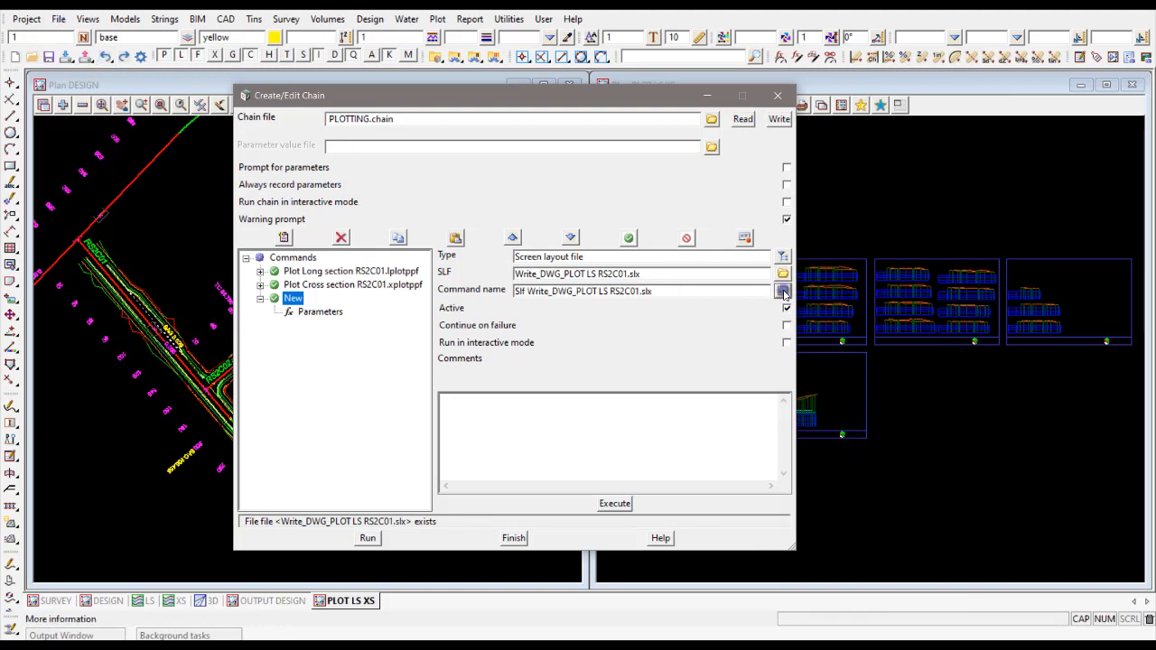
pyautogui.click(313, 285)
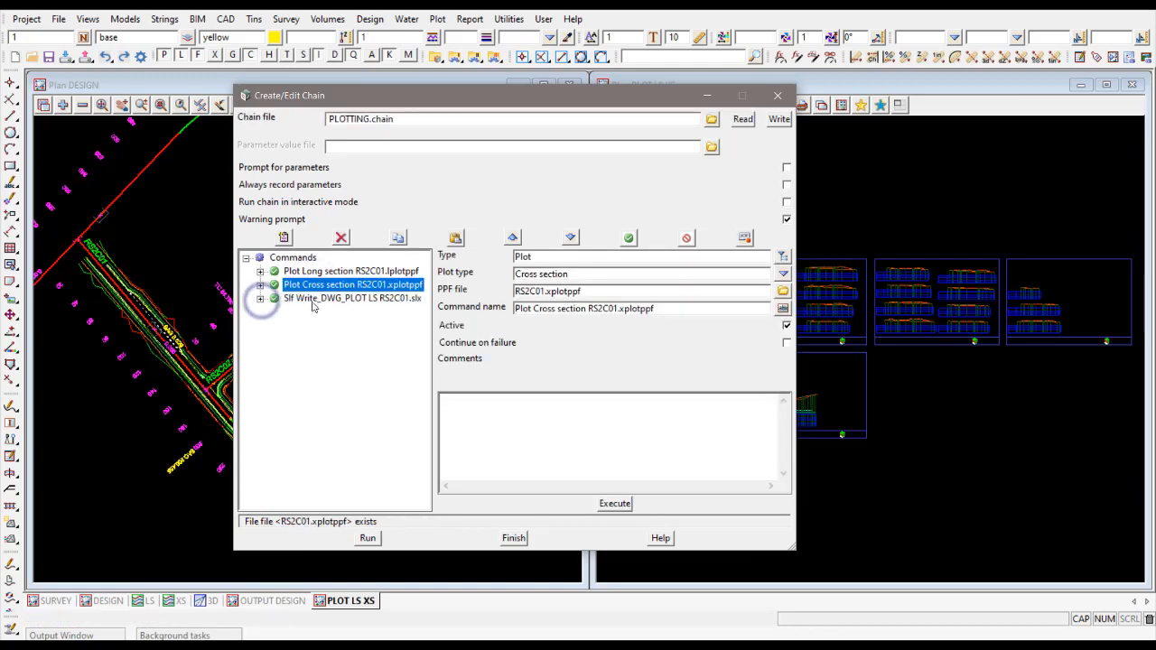
# Execute the Slf Write_DWG_PLOT LS RS2C01.slx command and replace the existing PLOT LS RS2C01.dwg file
pyautogui.click(314, 301)
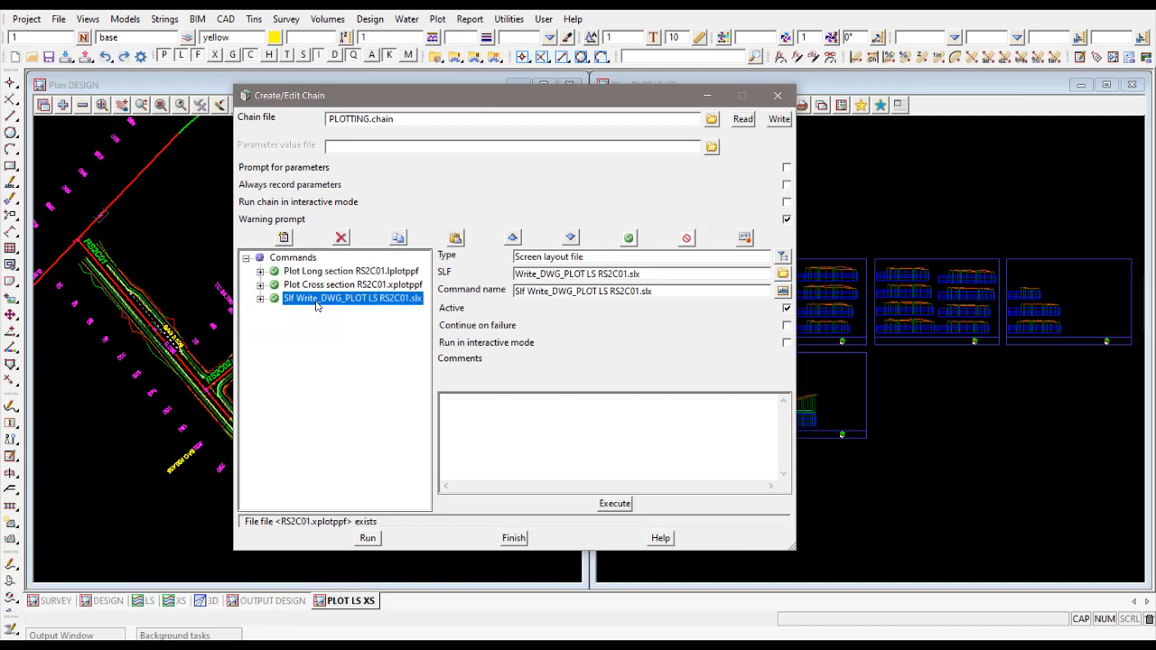
pyautogui.click(615, 504)
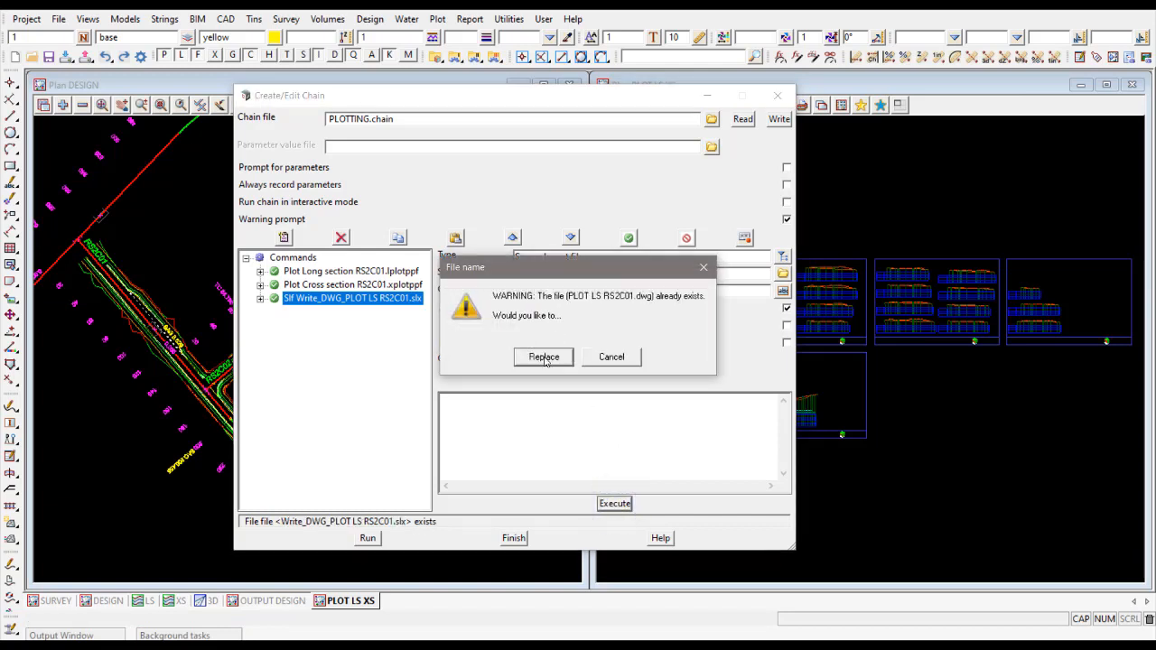
pyautogui.click(544, 357)
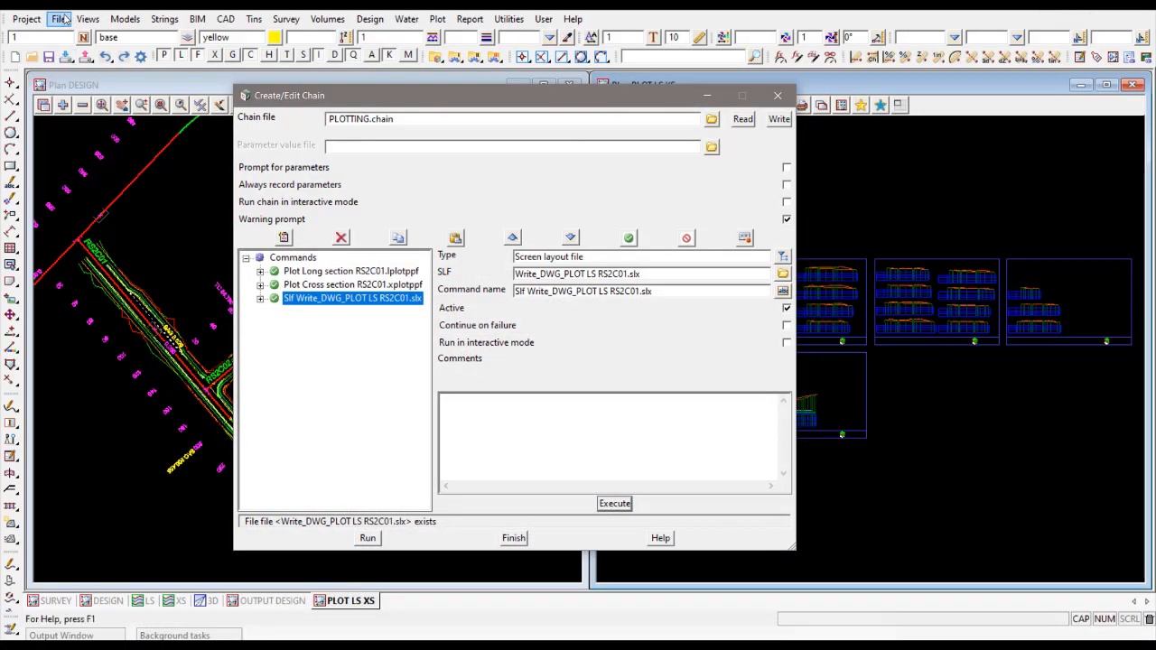
# Review which saved Write_DWG layout files are available for layout input
pyautogui.click(60, 19)
pyautogui.moveTo(167, 124)
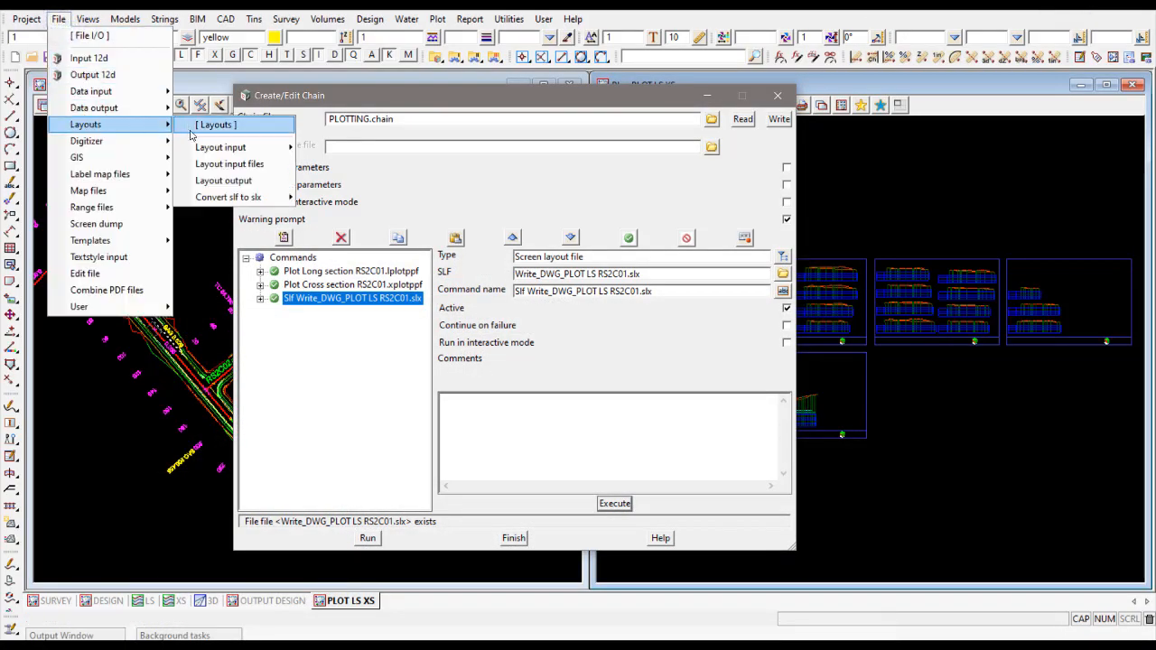
pyautogui.moveTo(204, 149)
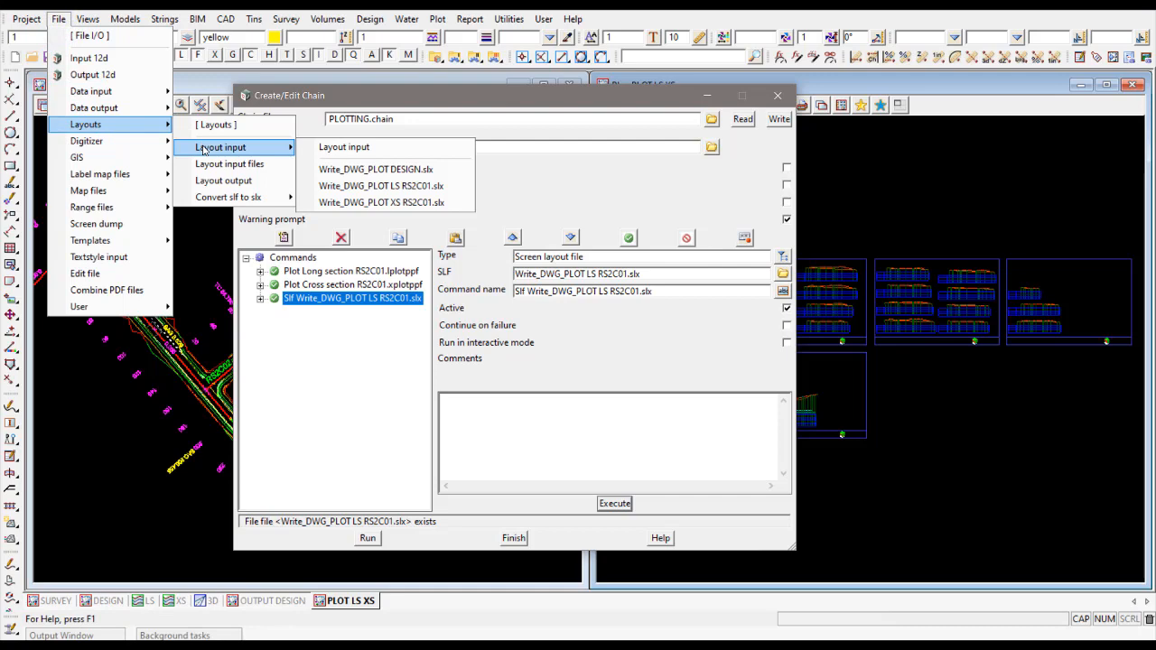
pyautogui.click(376, 186)
pyautogui.click(592, 87)
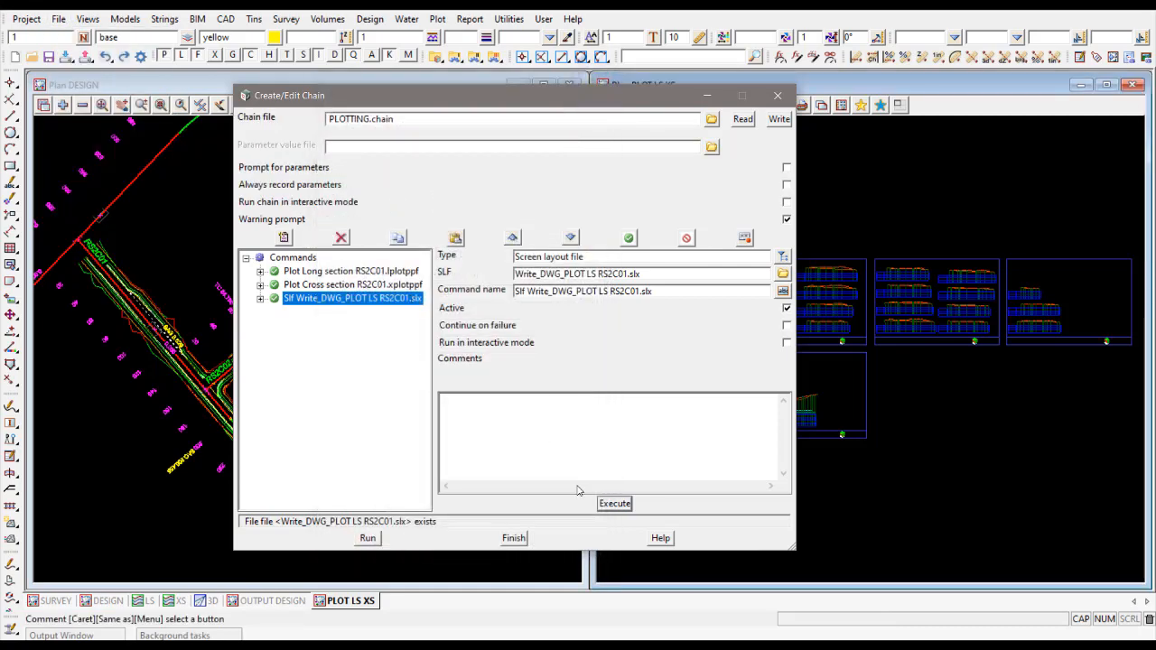
pyautogui.click(366, 286)
pyautogui.click(374, 299)
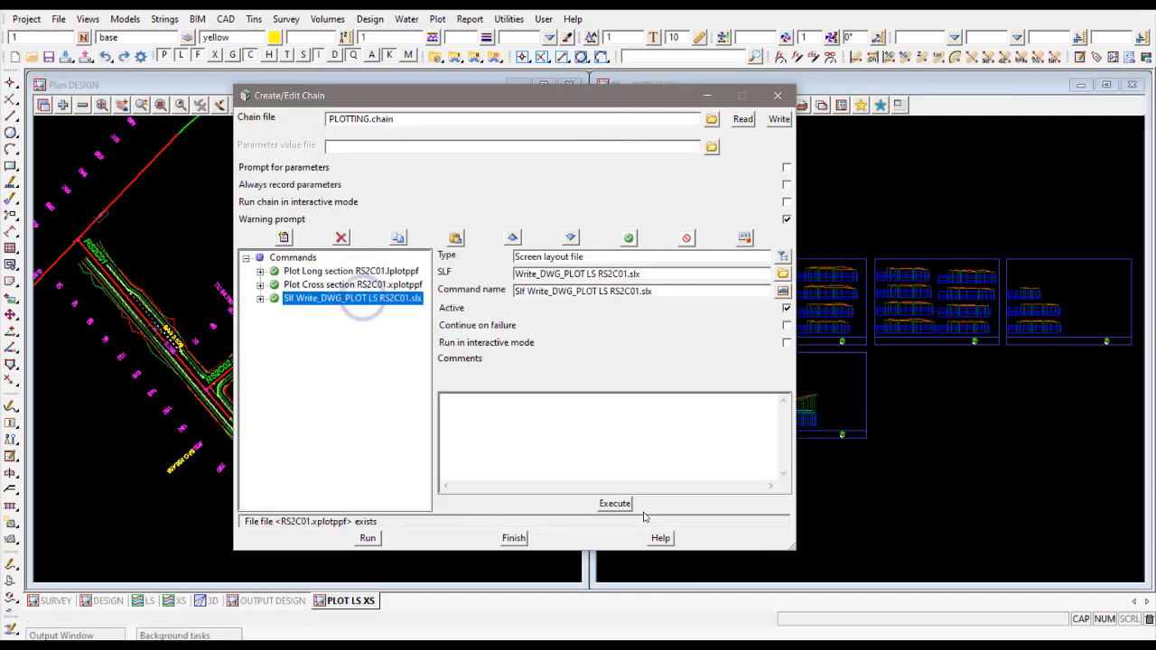
pyautogui.click(615, 504)
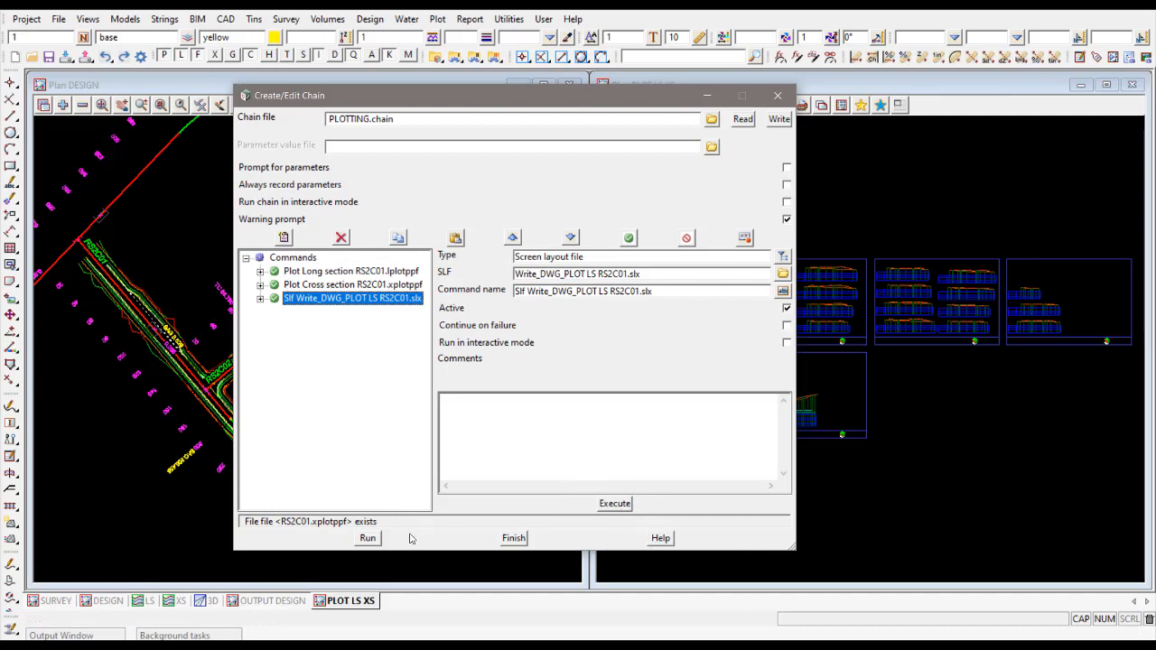
pyautogui.click(368, 537)
# Move the Create/Edit Chain dialog aside and open the saved layout Write_DWG_PLOT XS RS2C01.slx beside it
pyautogui.moveTo(385, 98); pyautogui.dragTo(439, 97)
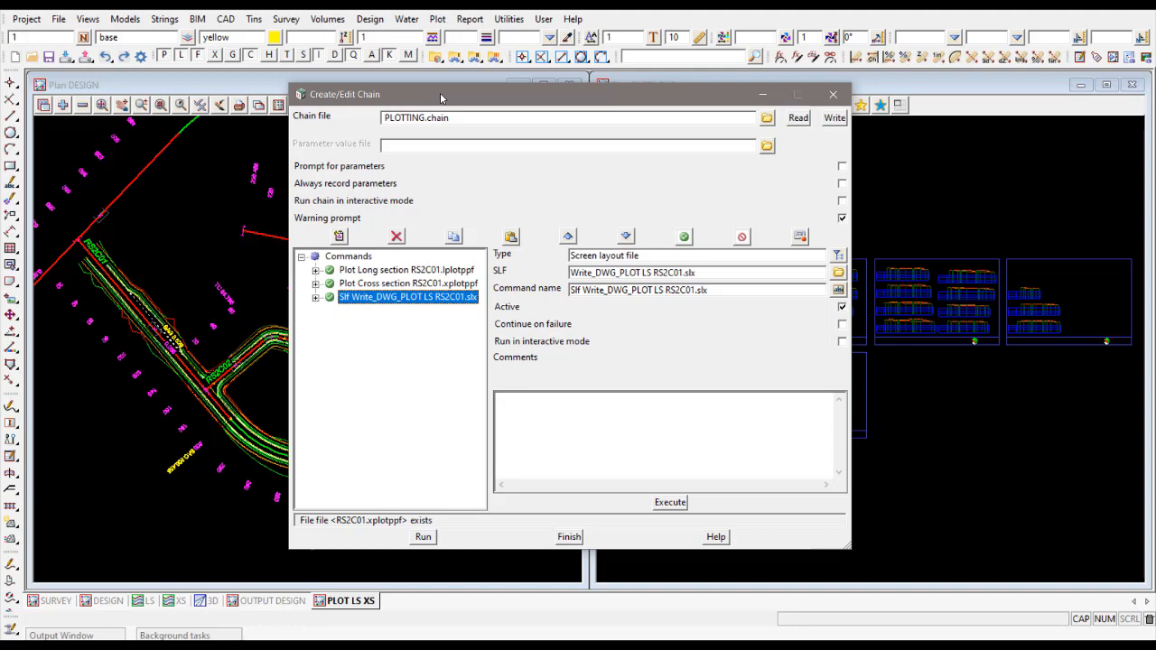
pyautogui.moveTo(440, 96); pyautogui.dragTo(647, 94)
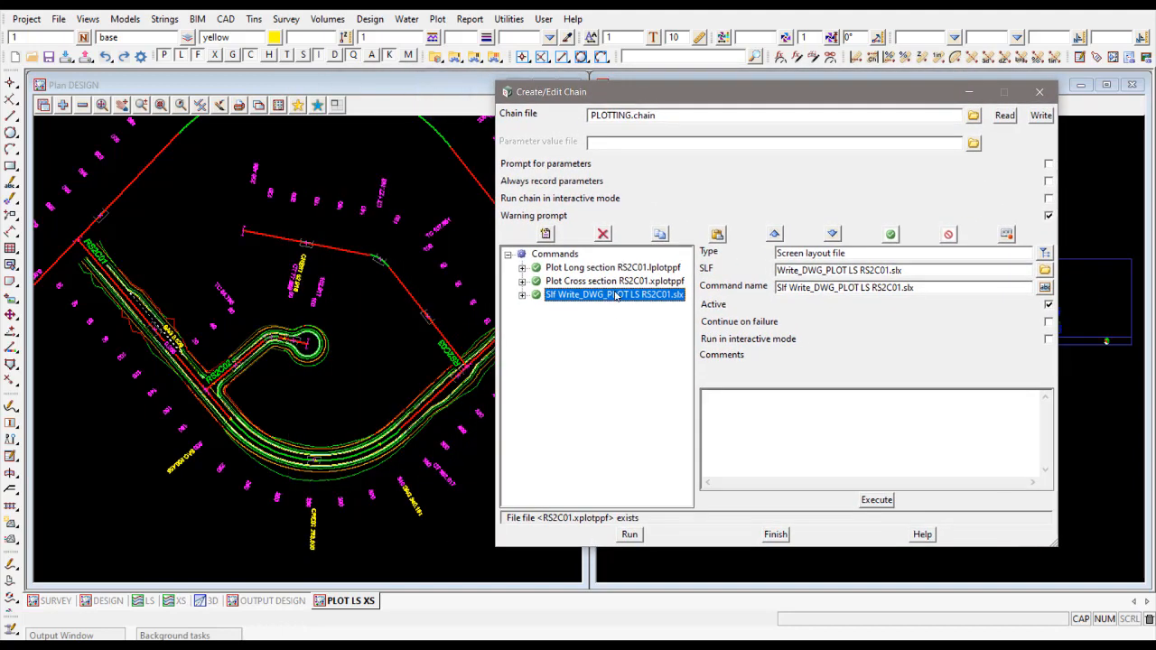
pyautogui.click(59, 19)
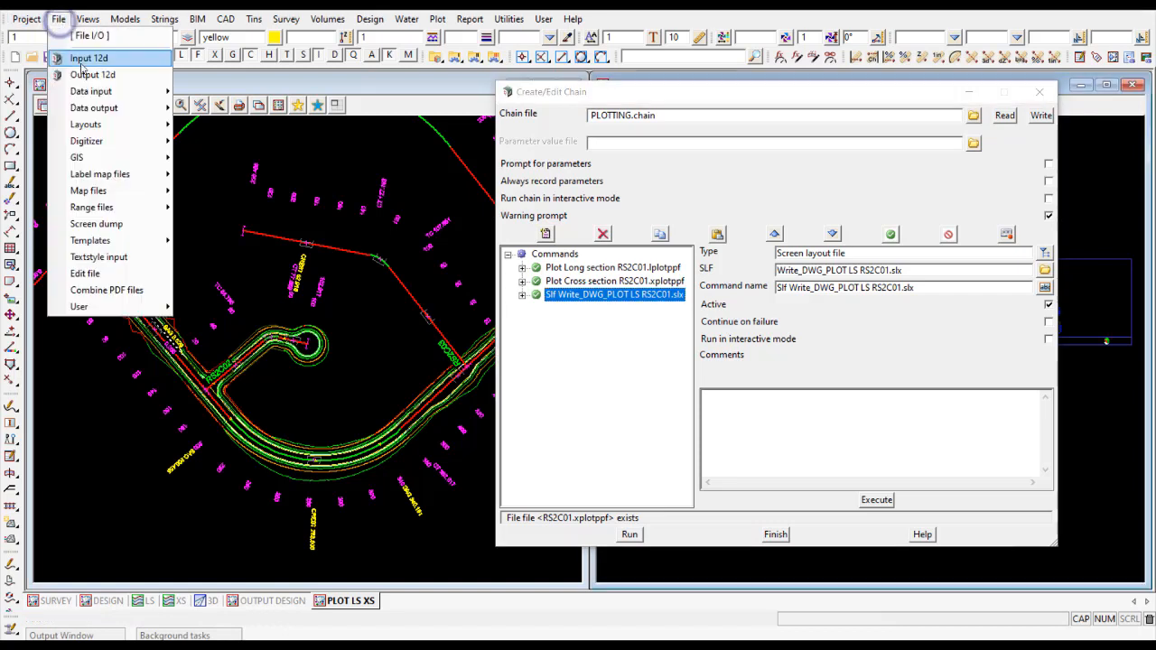
pyautogui.moveTo(91, 125)
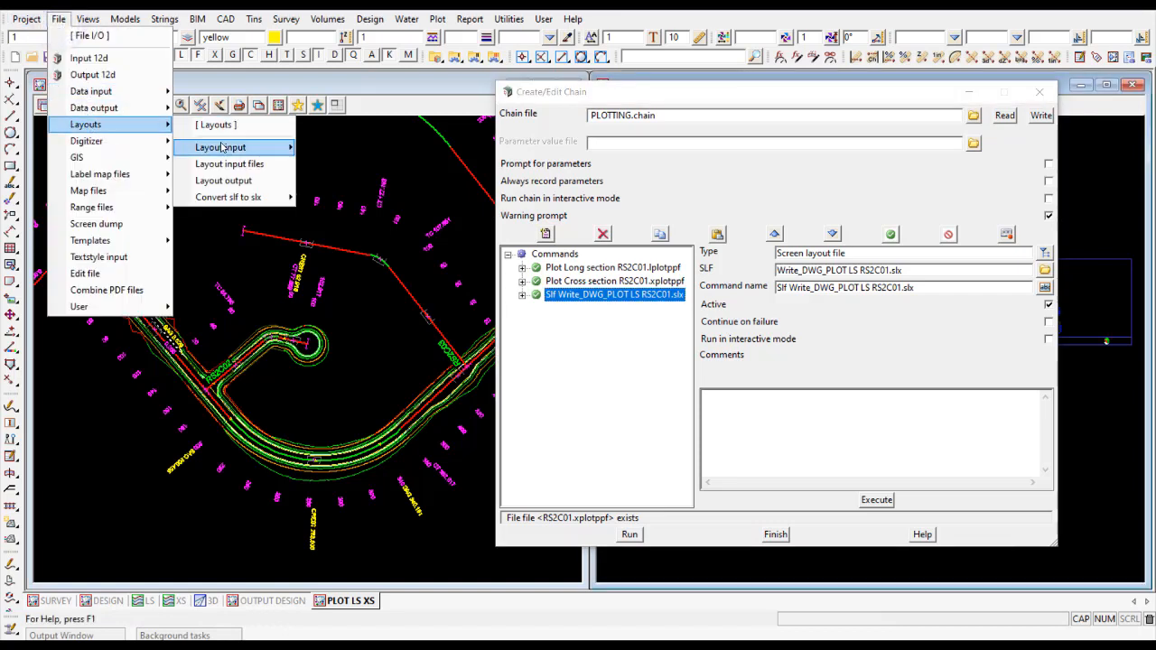
pyautogui.moveTo(224, 147)
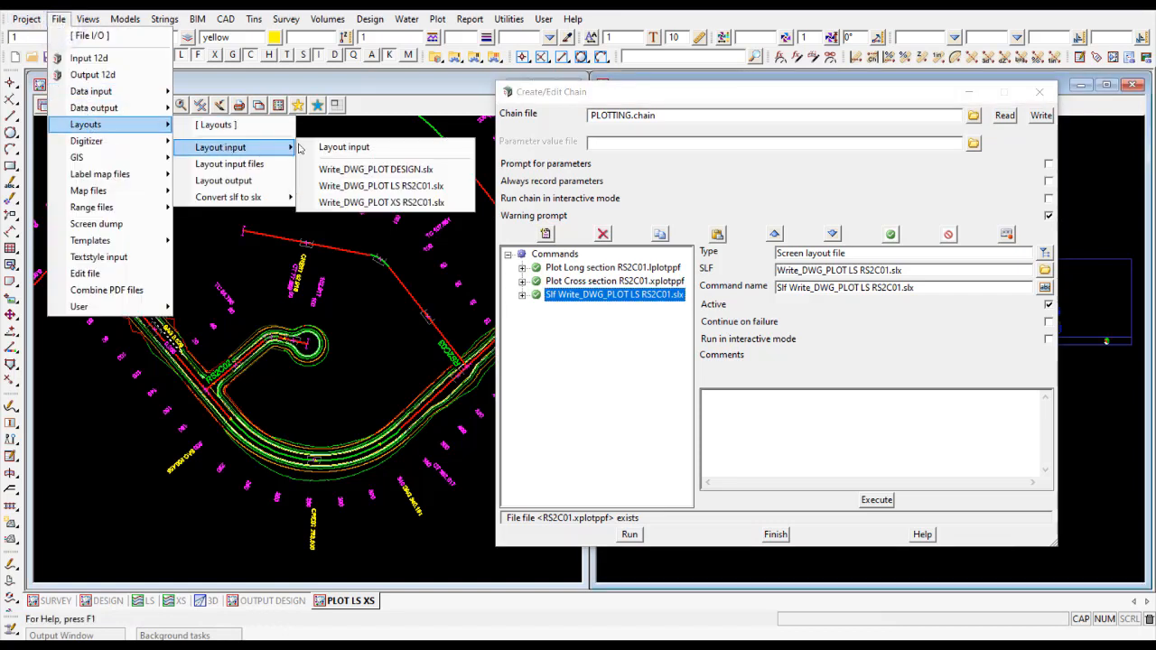
pyautogui.click(394, 202)
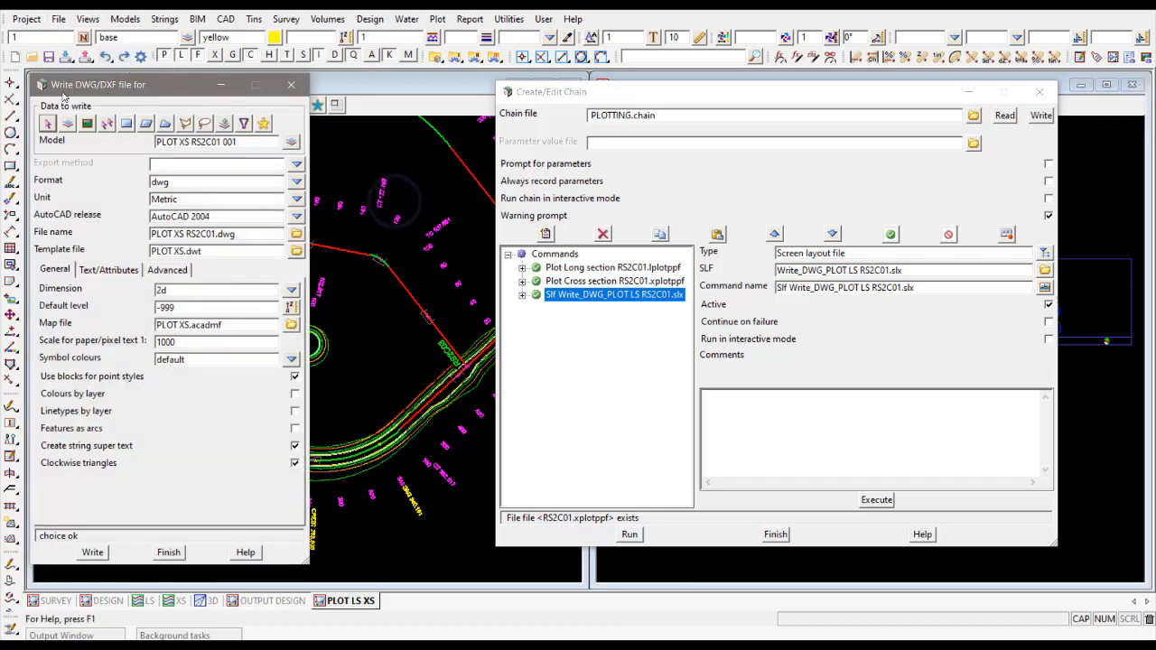
pyautogui.moveTo(76, 85); pyautogui.dragTo(137, 80)
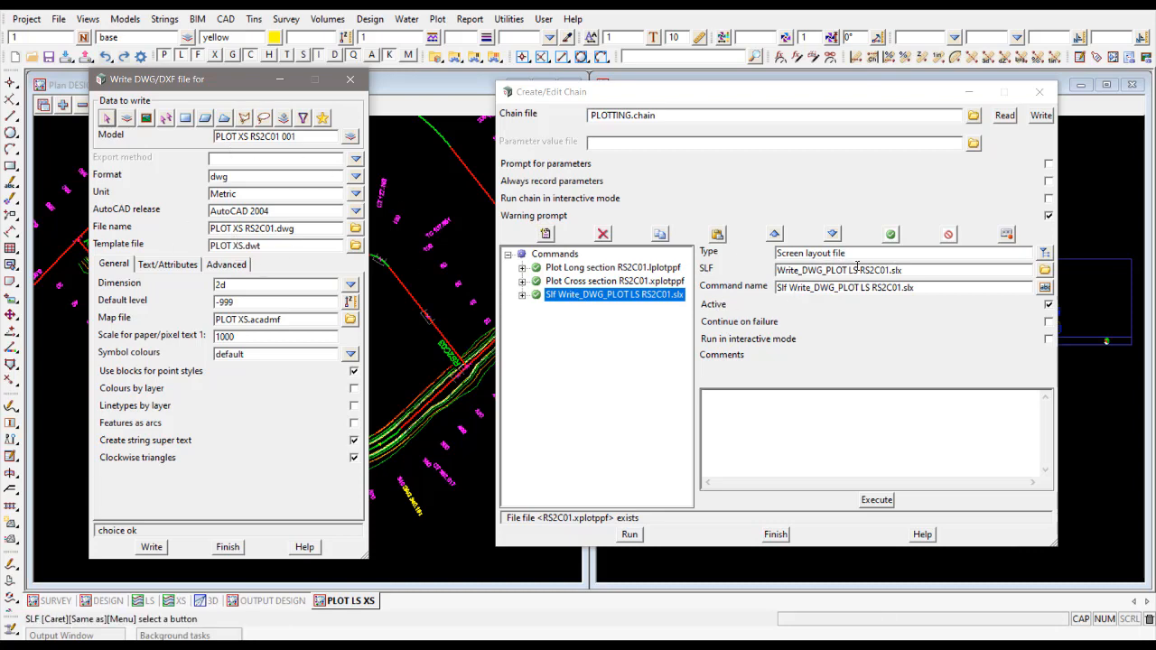
# Record a DWG export to PLOT XS RS2C01.dwg, replacing the existing file, as a new Option command after the screen layout command
pyautogui.click(1007, 236)
pyautogui.click(1007, 234)
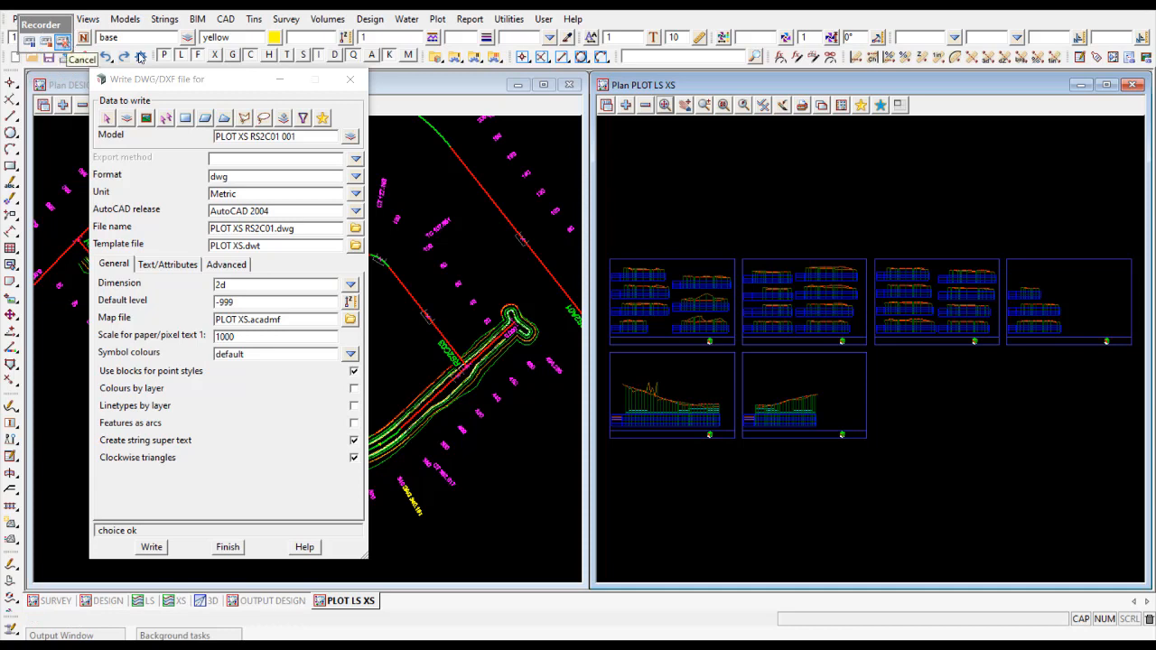
pyautogui.click(178, 82)
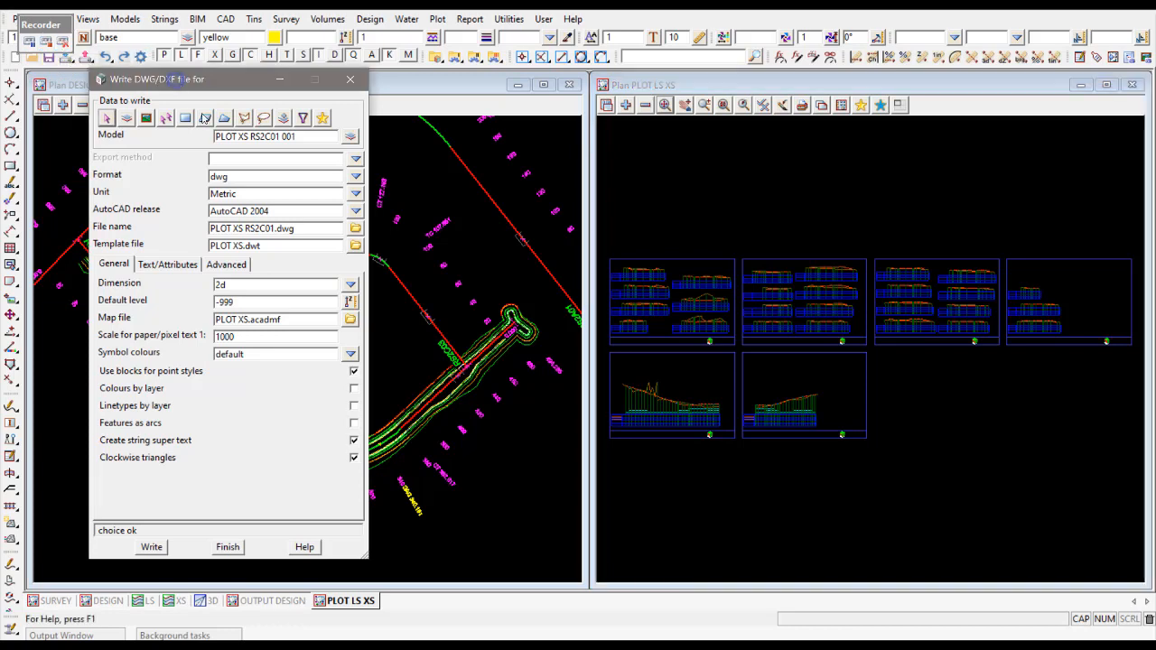
pyautogui.click(151, 548)
pyautogui.click(545, 353)
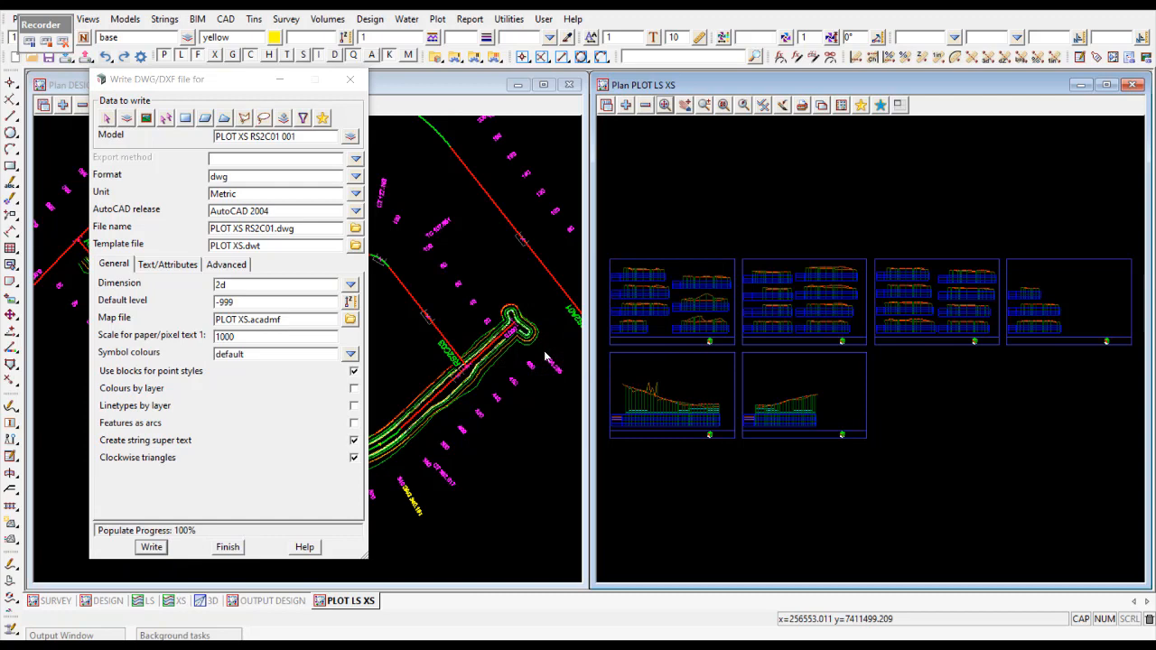
pyautogui.click(227, 547)
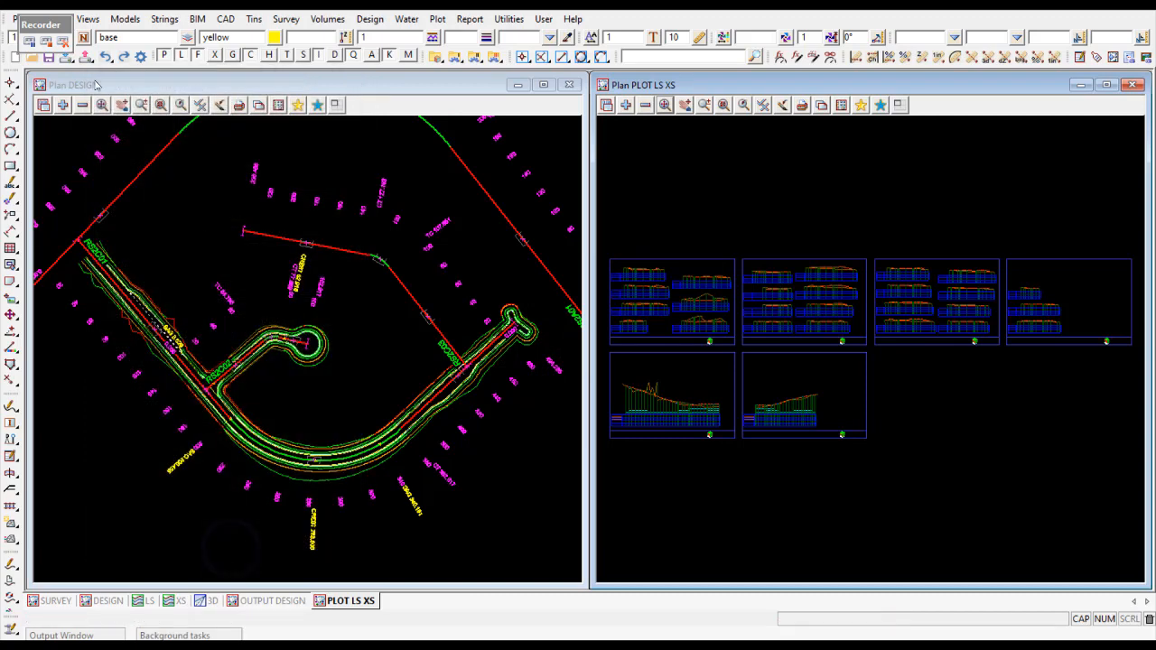
pyautogui.click(45, 43)
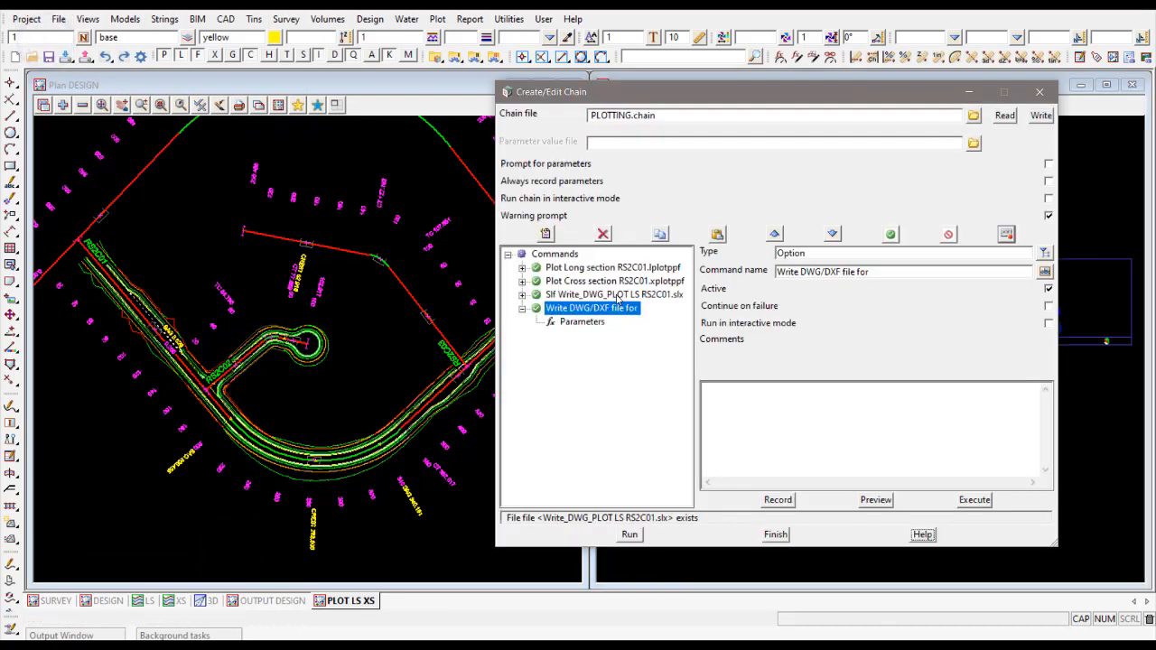
# Collapse the recorded DWG export command's parameters and rename the command Write DWG/PLOT XS
pyautogui.click(612, 295)
pyautogui.click(601, 308)
pyautogui.click(522, 309)
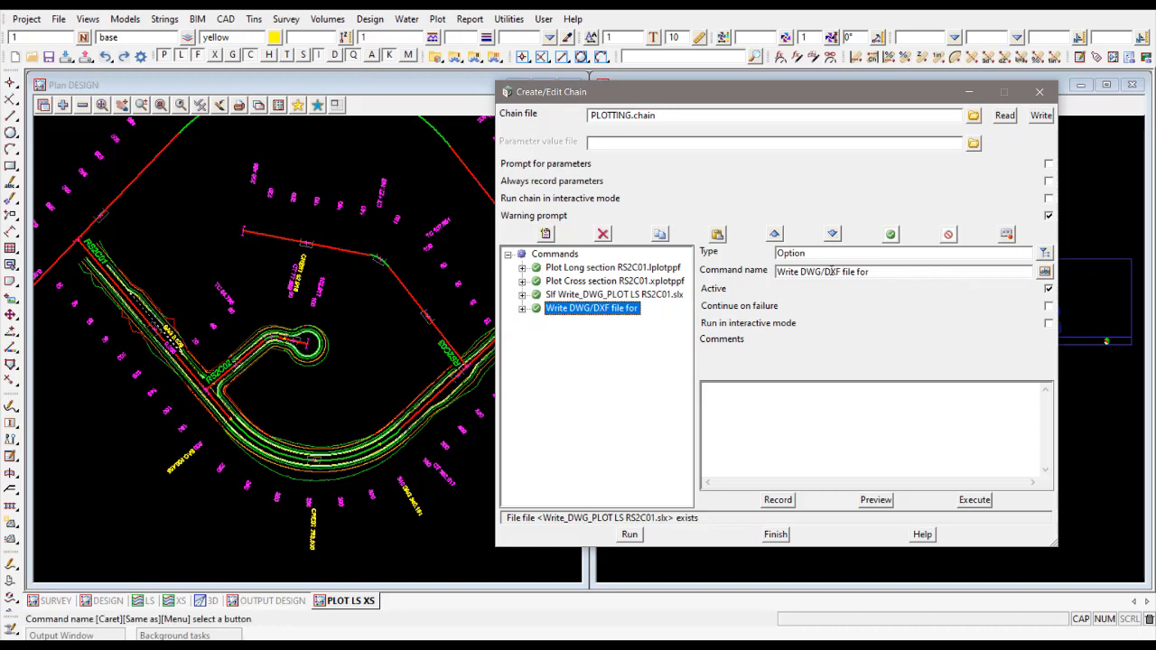
pyautogui.moveTo(825, 271); pyautogui.dragTo(938, 280)
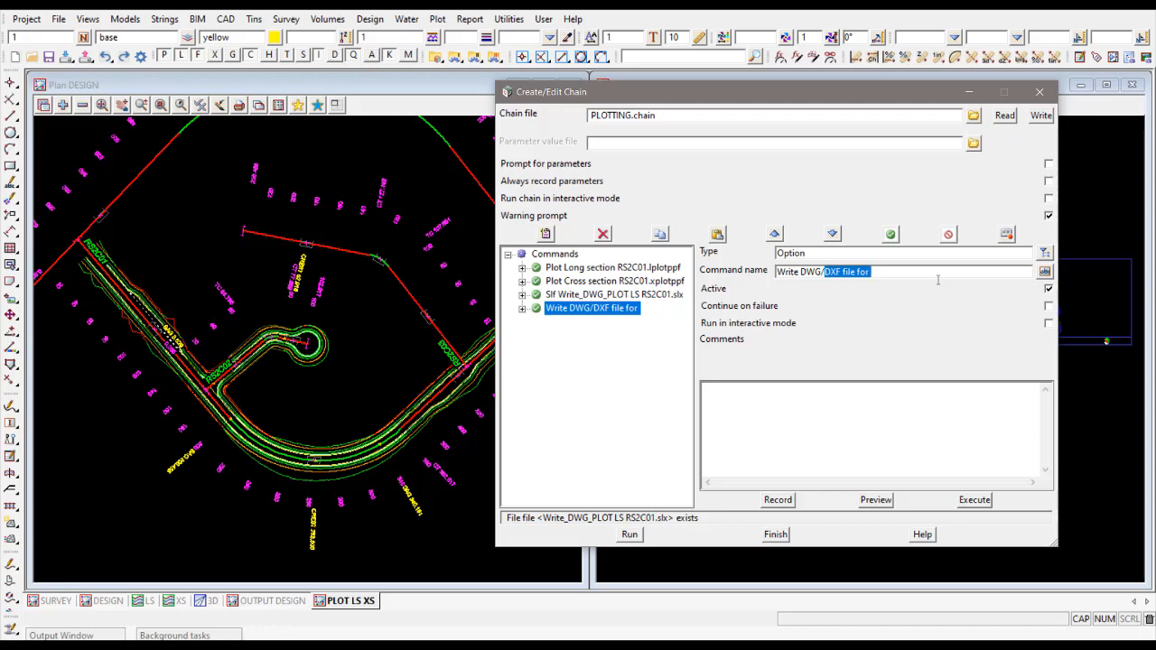
pyautogui.write('PLOT XS')
pyautogui.click(634, 294)
pyautogui.click(622, 309)
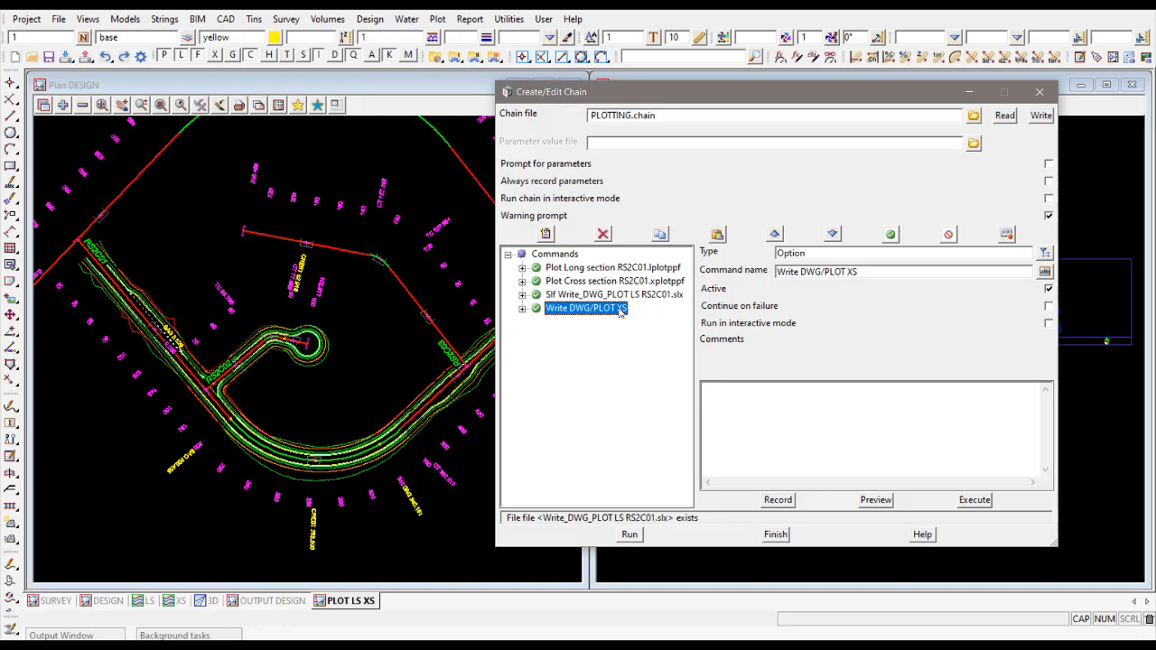
# Preview the Write DWG/PLOT XS command's export settings, and execute the command, replacing PLOT XS RS2C01.dwg
pyautogui.click(876, 501)
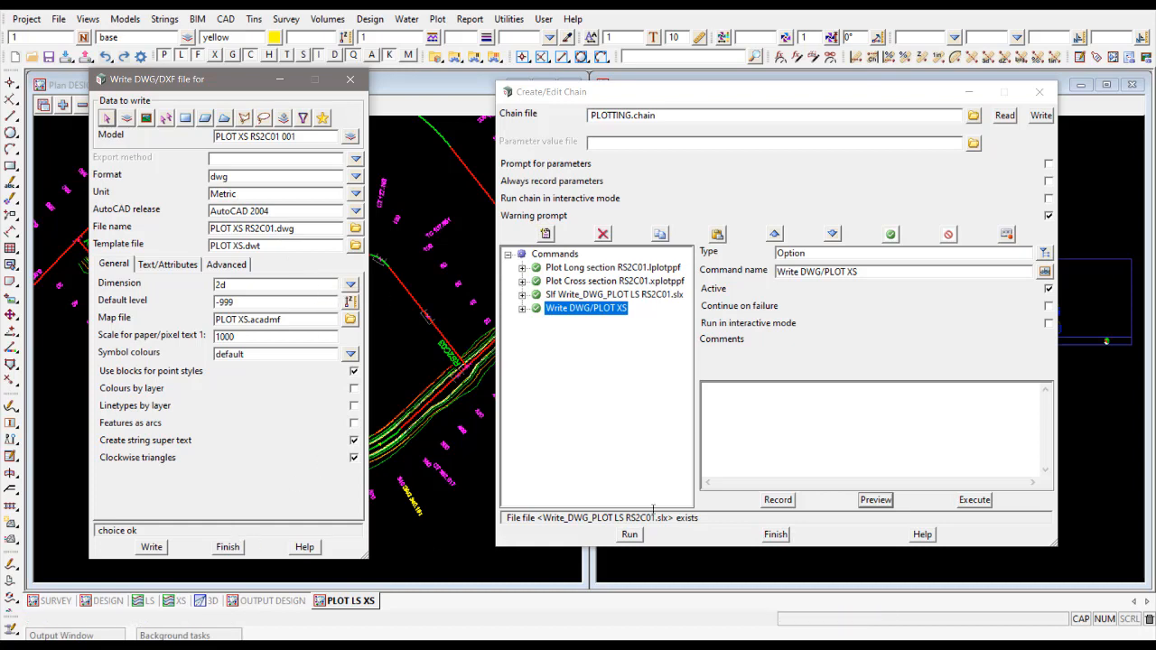
pyautogui.click(228, 547)
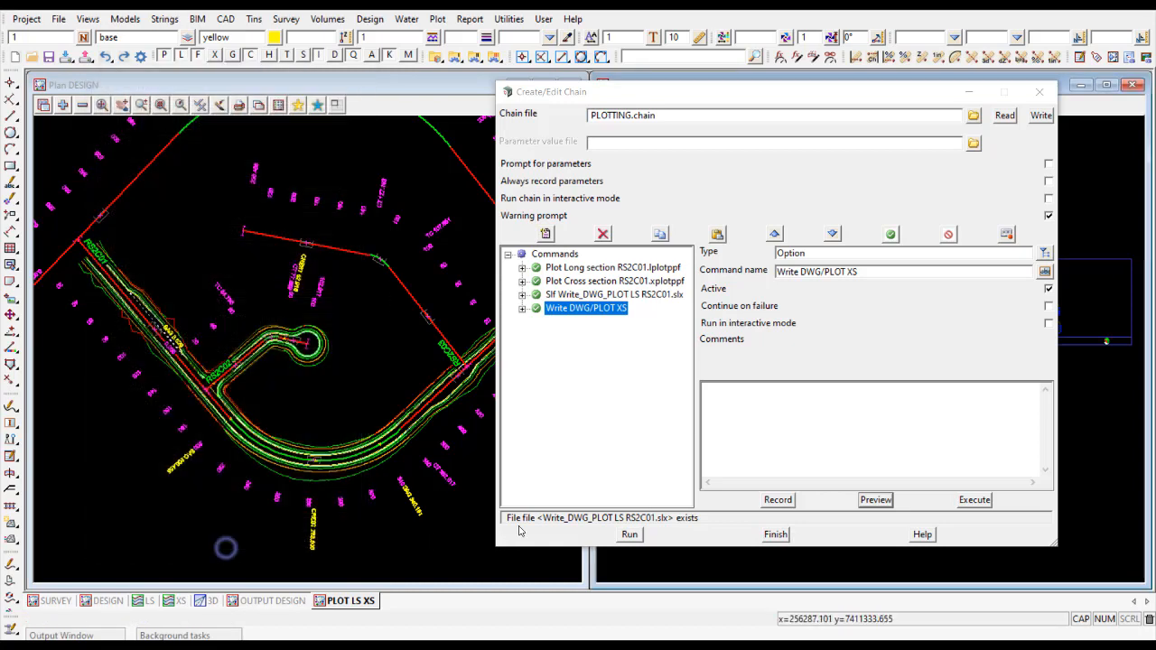
pyautogui.click(974, 501)
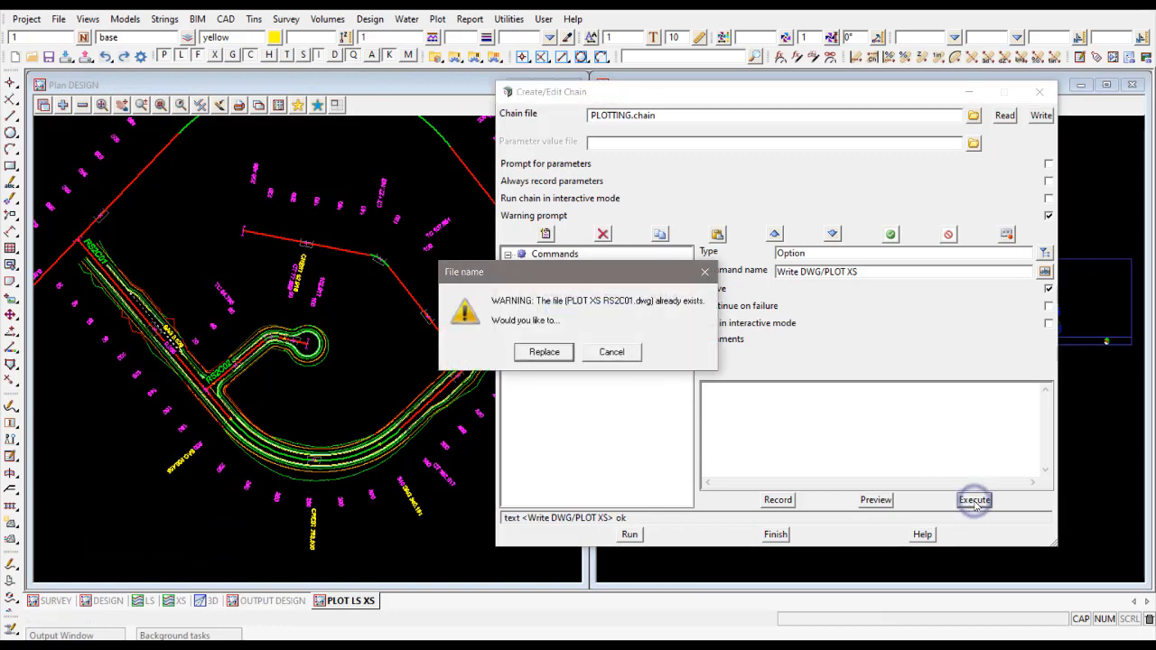
pyautogui.click(543, 351)
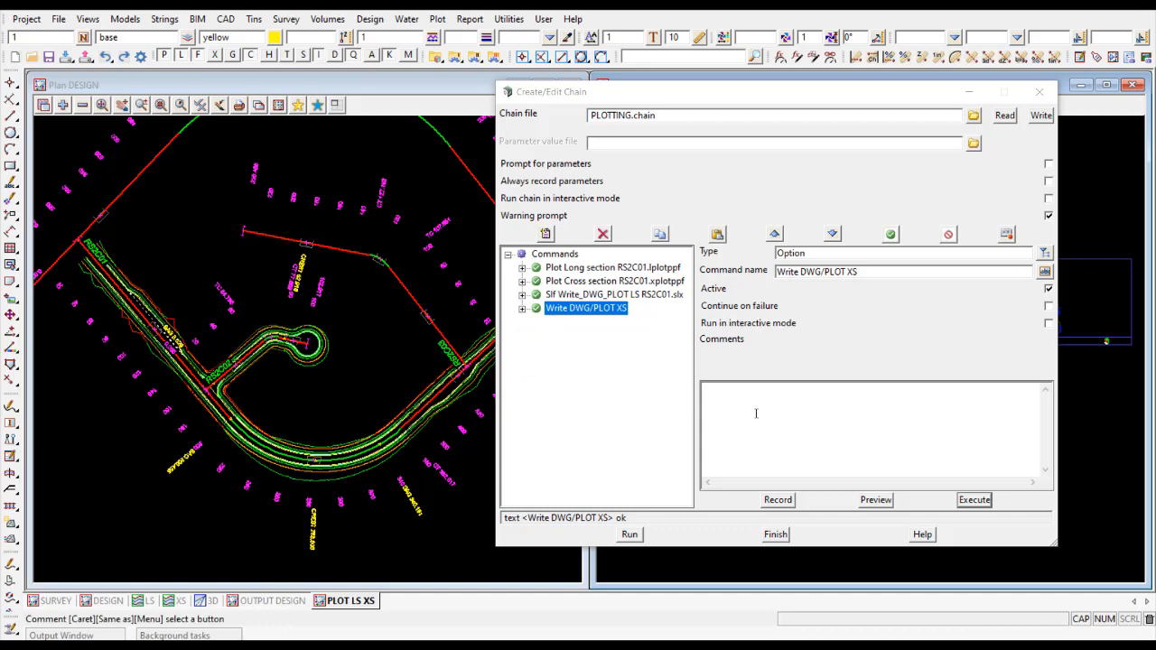
# Compare the screen layout command and its saved layout files with the recorded Write DWG/PLOT XS command
pyautogui.click(617, 295)
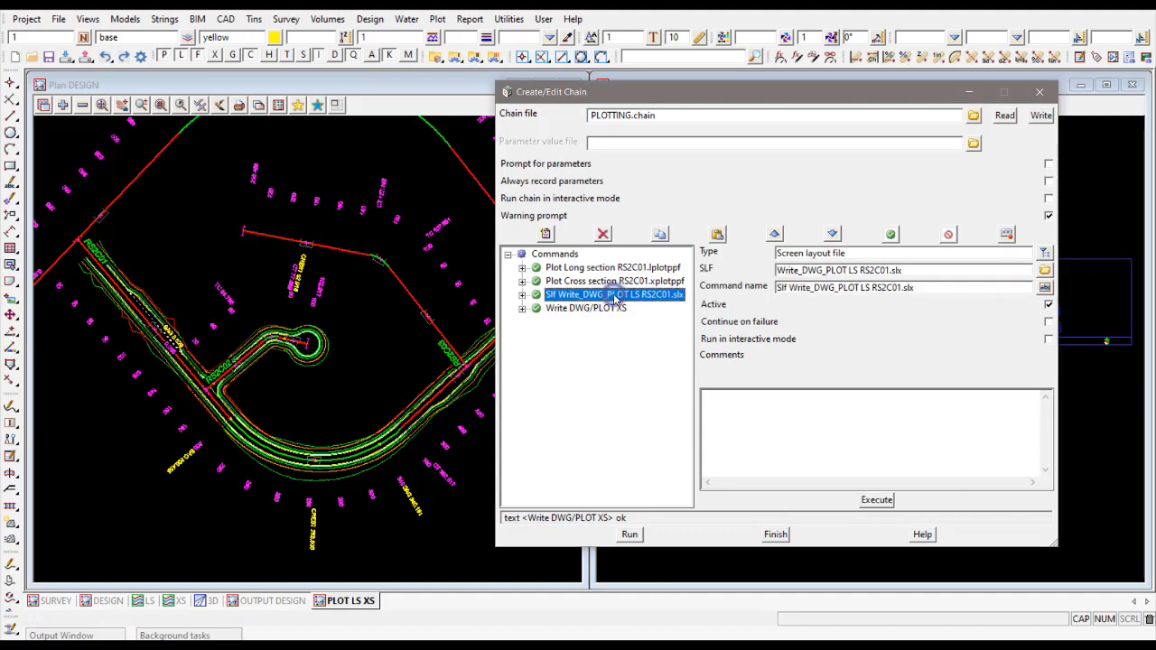
pyautogui.click(57, 19)
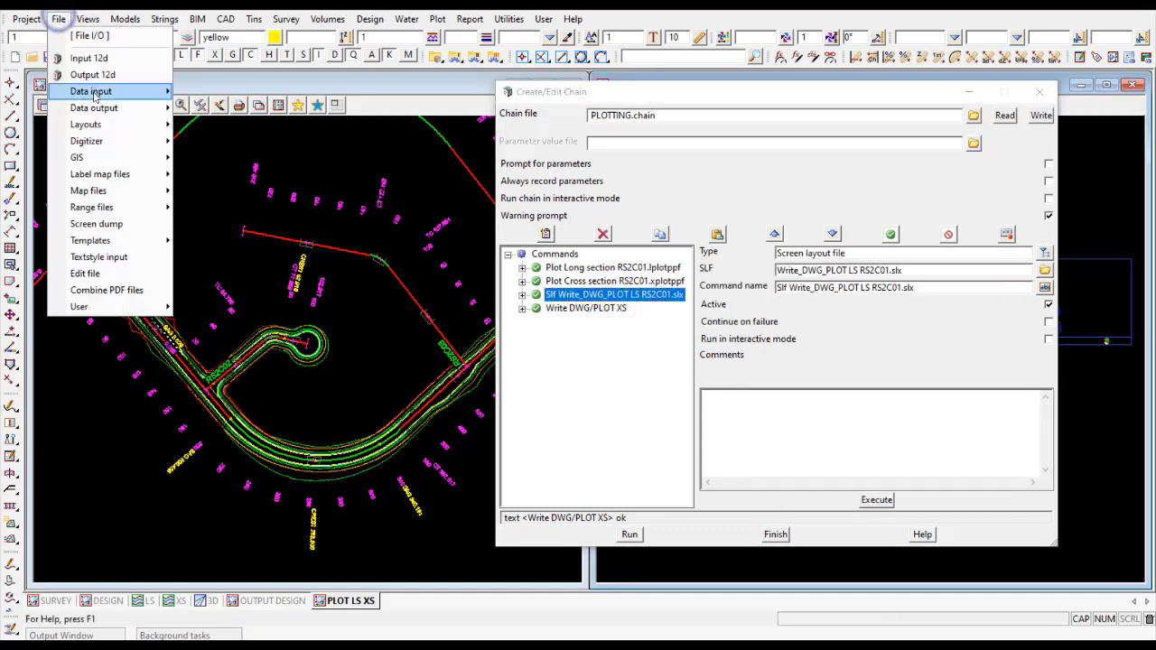
pyautogui.moveTo(104, 126)
pyautogui.moveTo(231, 152)
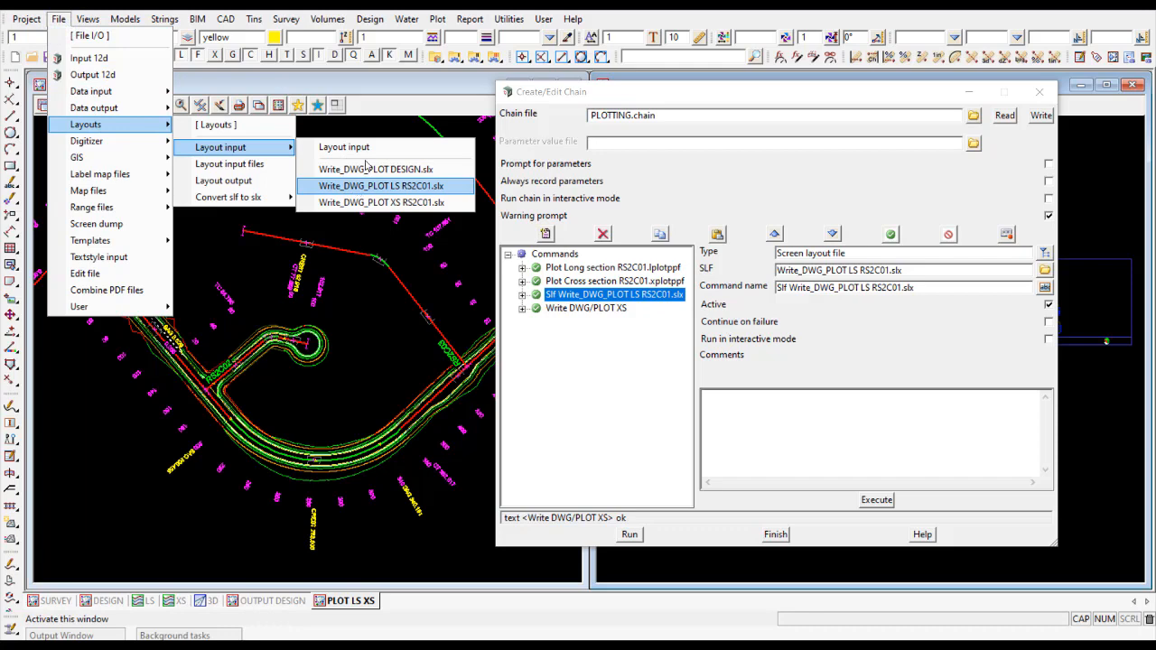
pyautogui.click(402, 90)
pyautogui.click(604, 308)
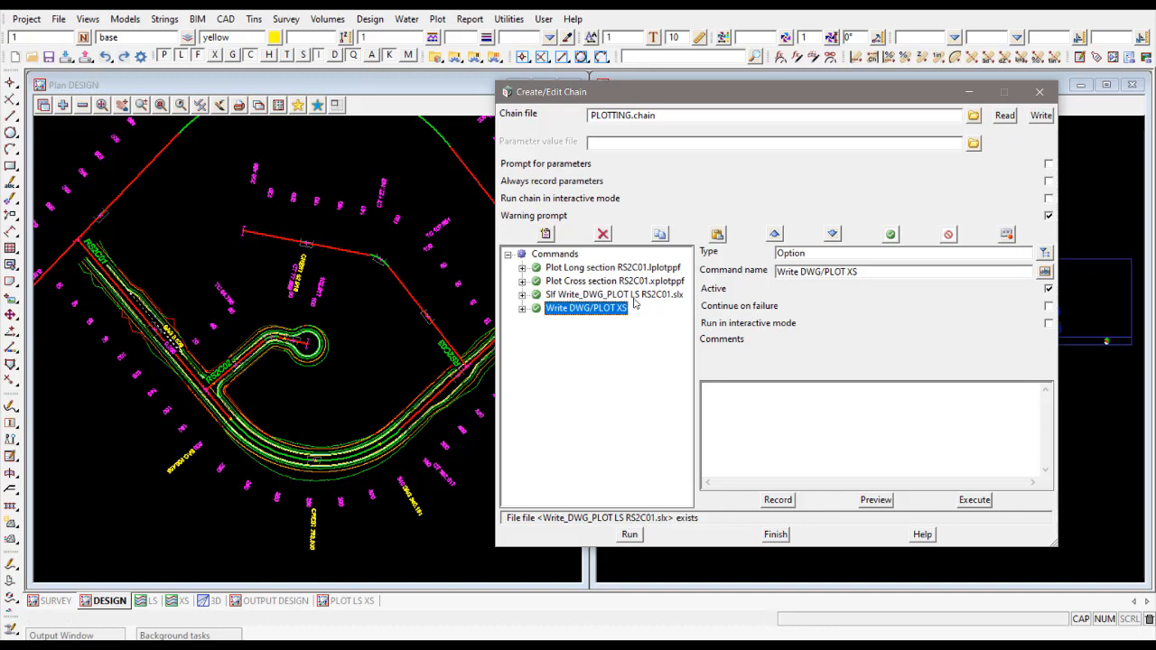
# Insert a Comment command named PLOT LS at the start of the chain, before the long section plot command
pyautogui.click(569, 255)
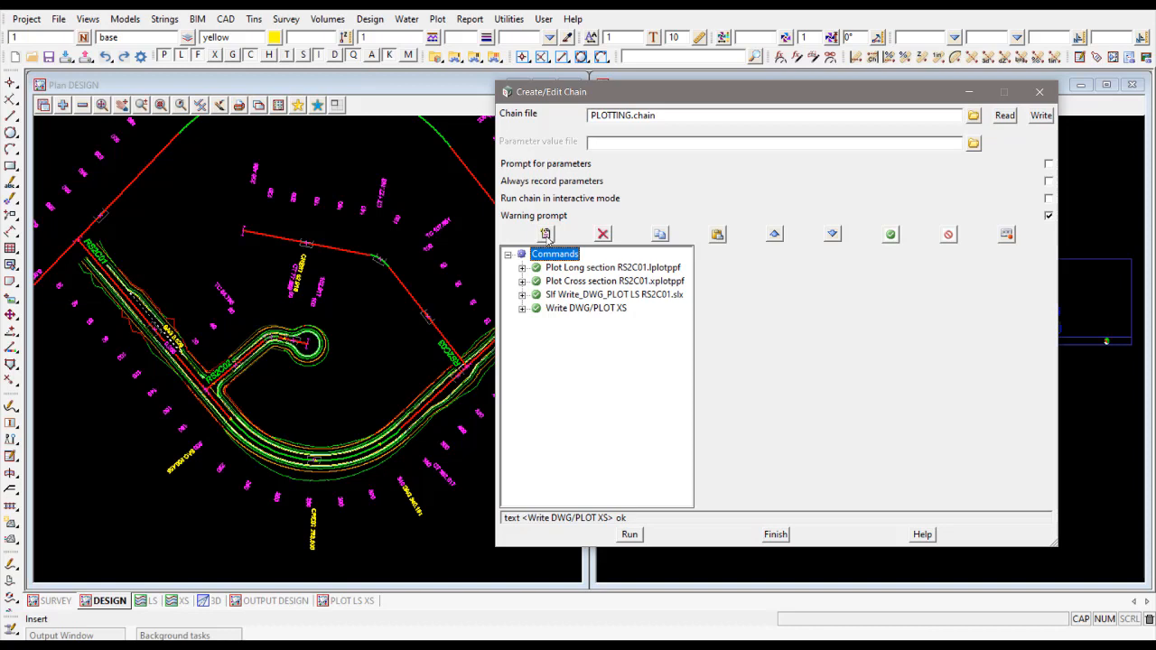
pyautogui.click(546, 235)
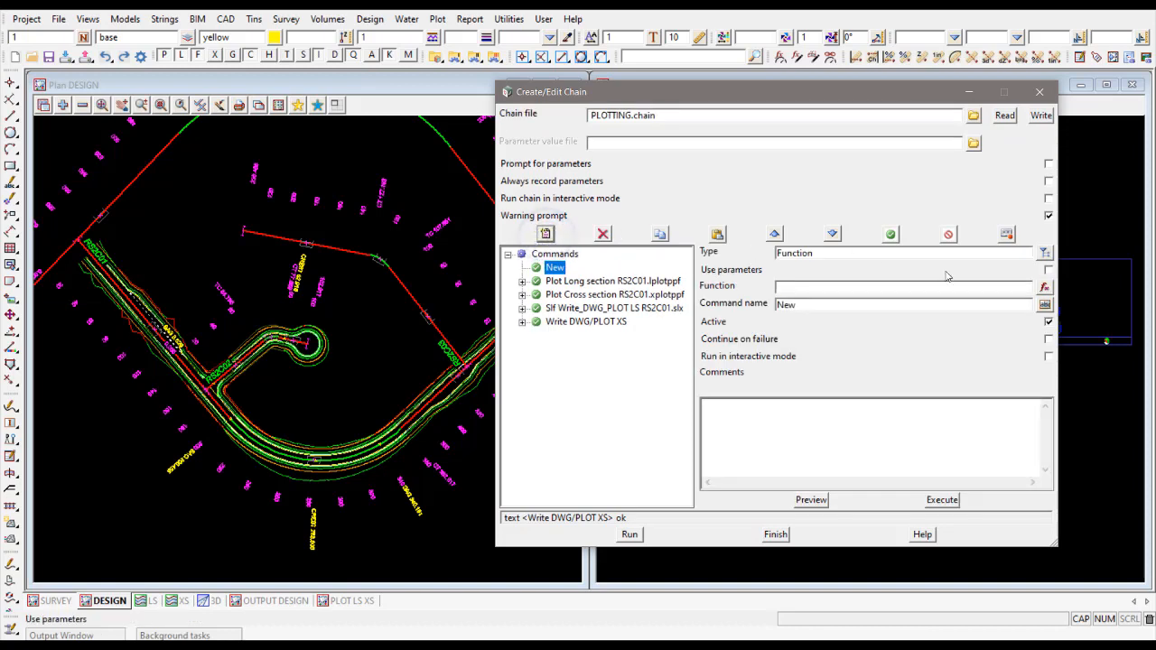
pyautogui.click(1044, 253)
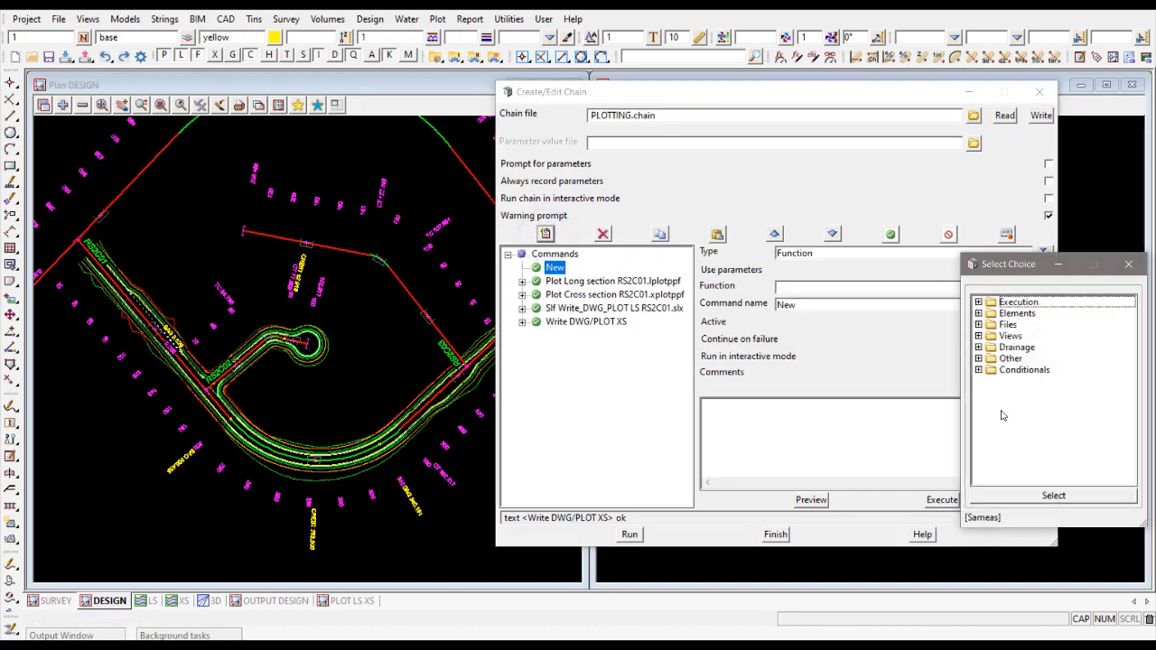
pyautogui.click(978, 359)
pyautogui.click(1038, 370)
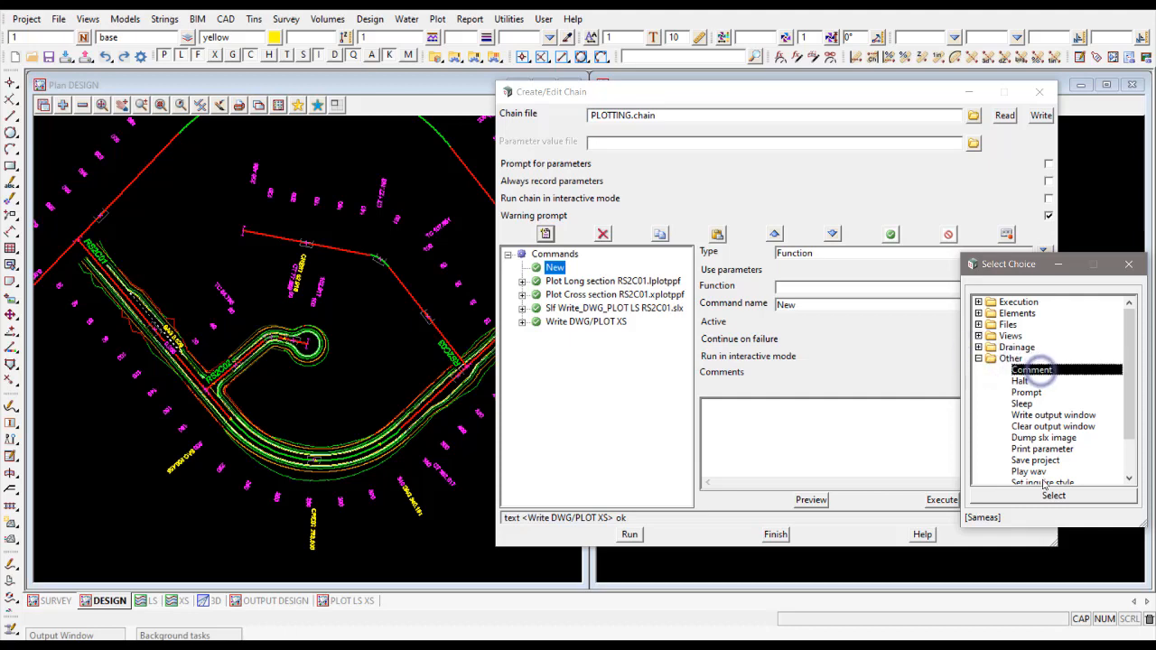
pyautogui.click(1047, 496)
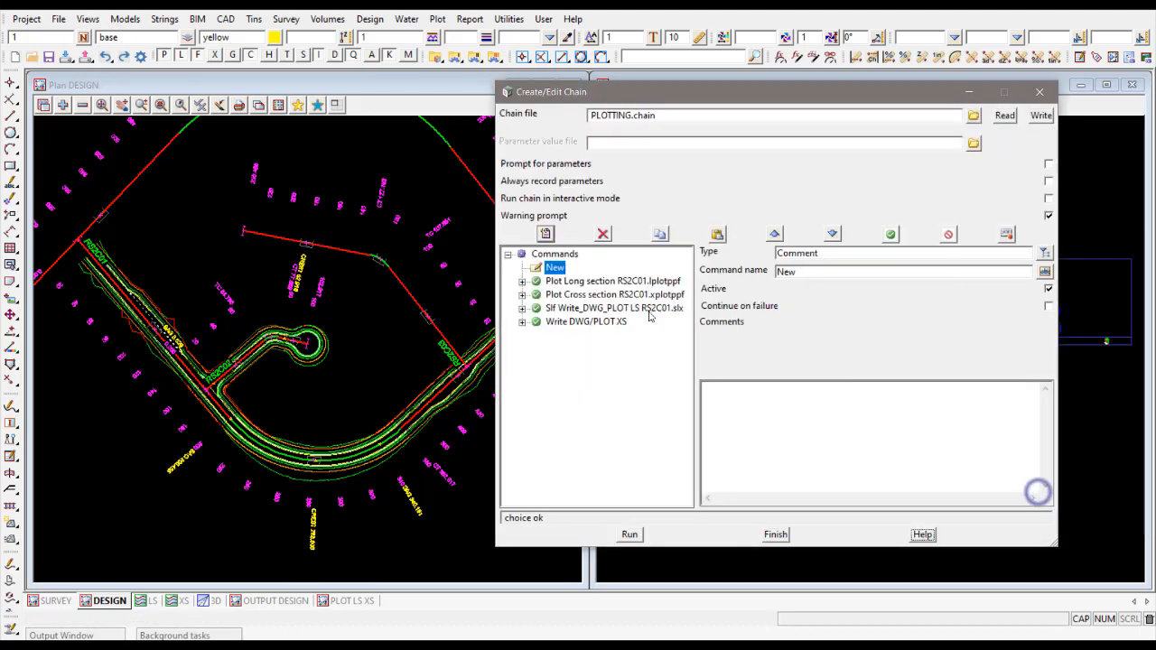
pyautogui.doubleClick(818, 271)
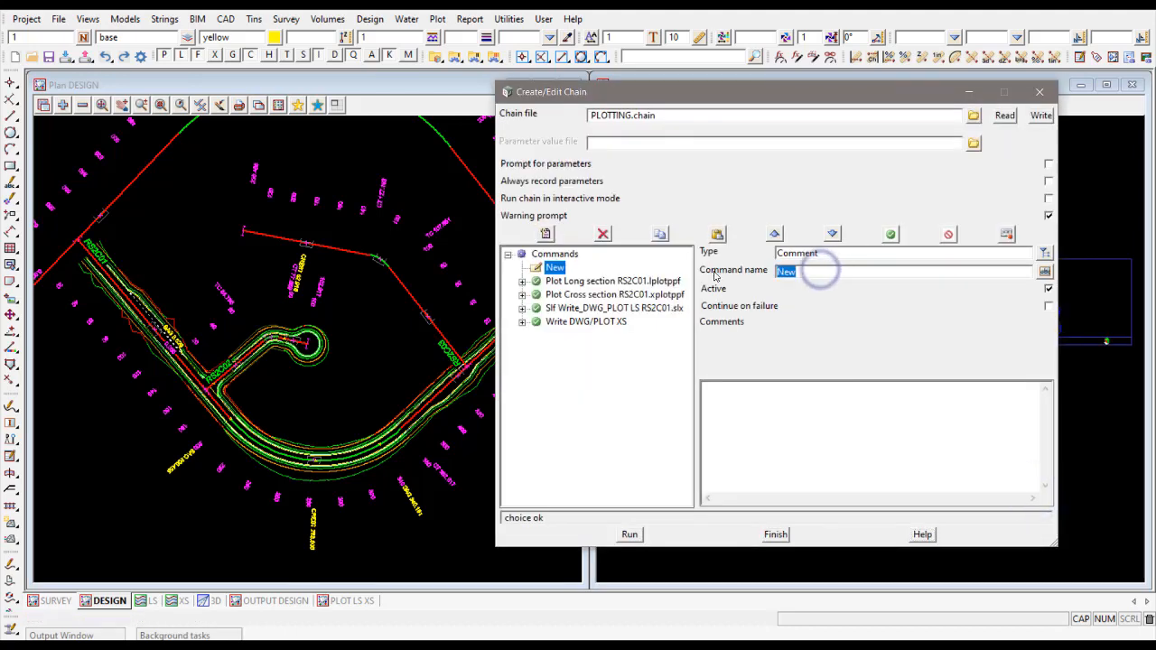
pyautogui.write('PL')
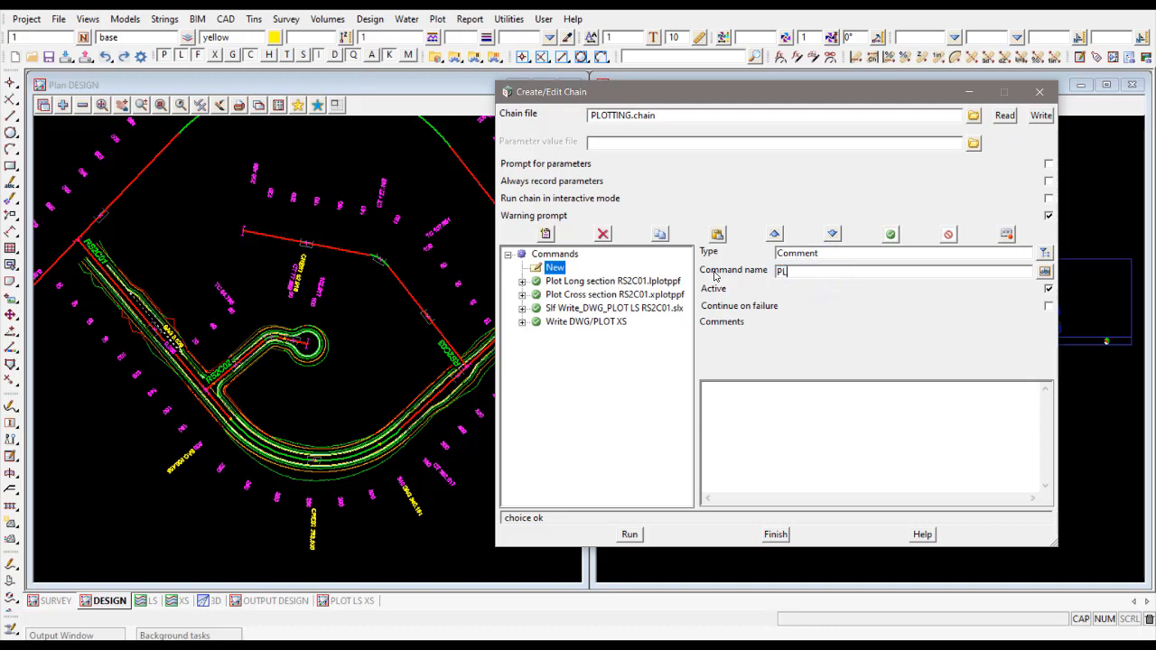
pyautogui.write('OT LS')
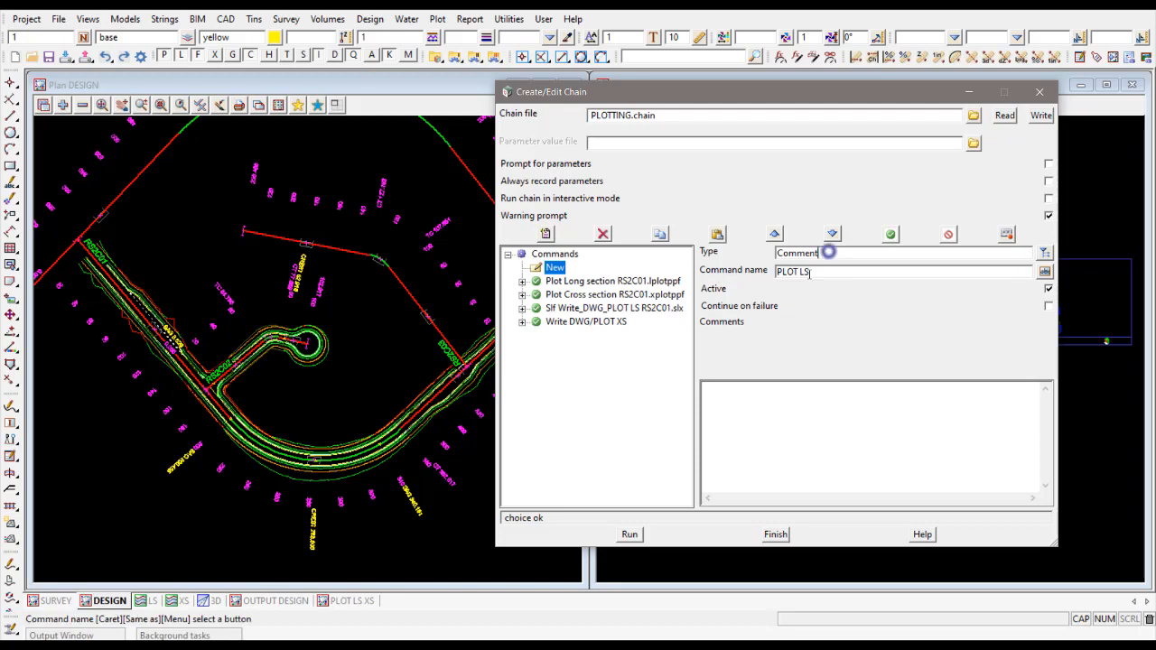
pyautogui.click(818, 257)
pyautogui.click(572, 280)
pyautogui.click(578, 268)
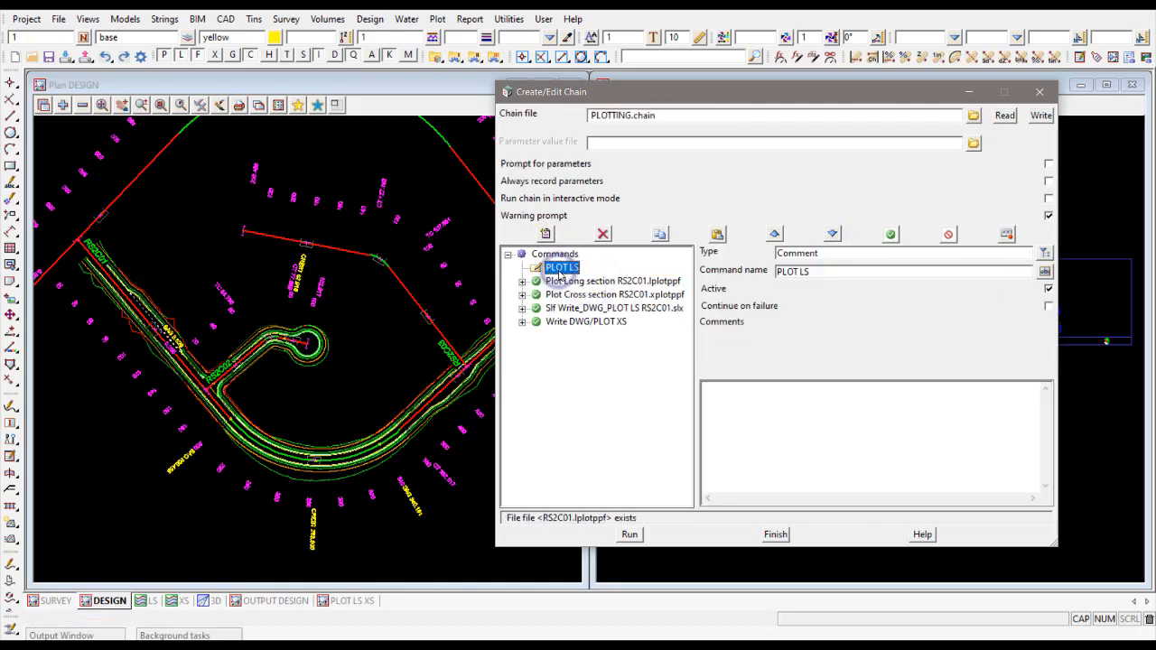
# Move the Slf Write_DWG_PLOT LS RS2C01.slx command up so it directly follows the long section plot command
pyautogui.click(578, 281)
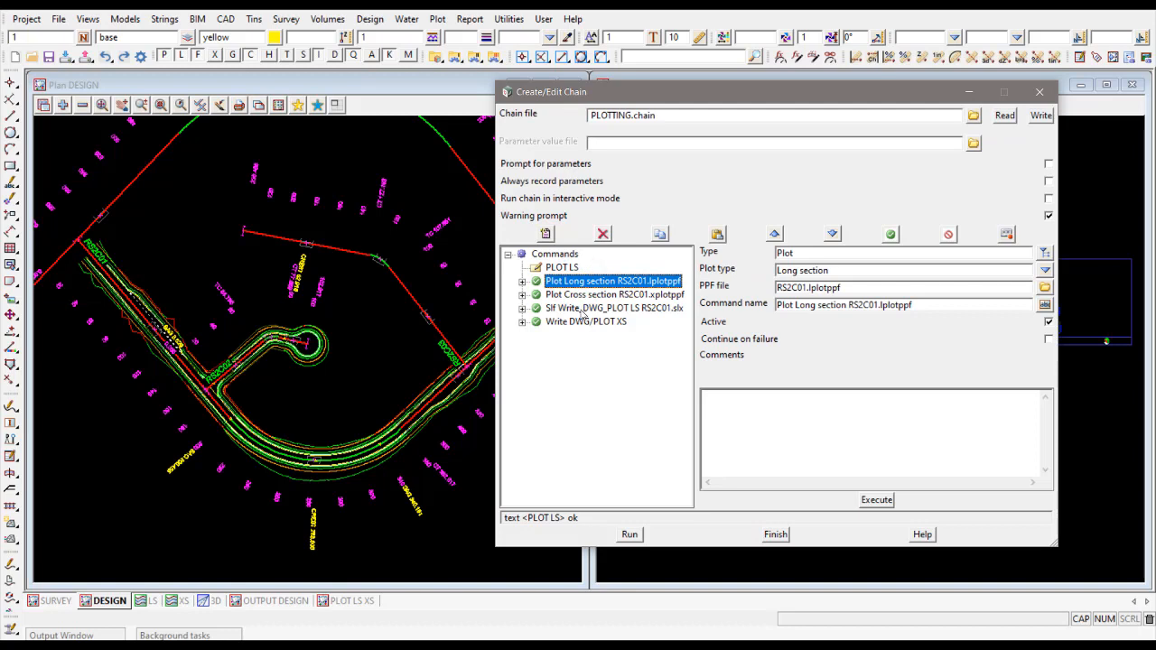
pyautogui.click(585, 309)
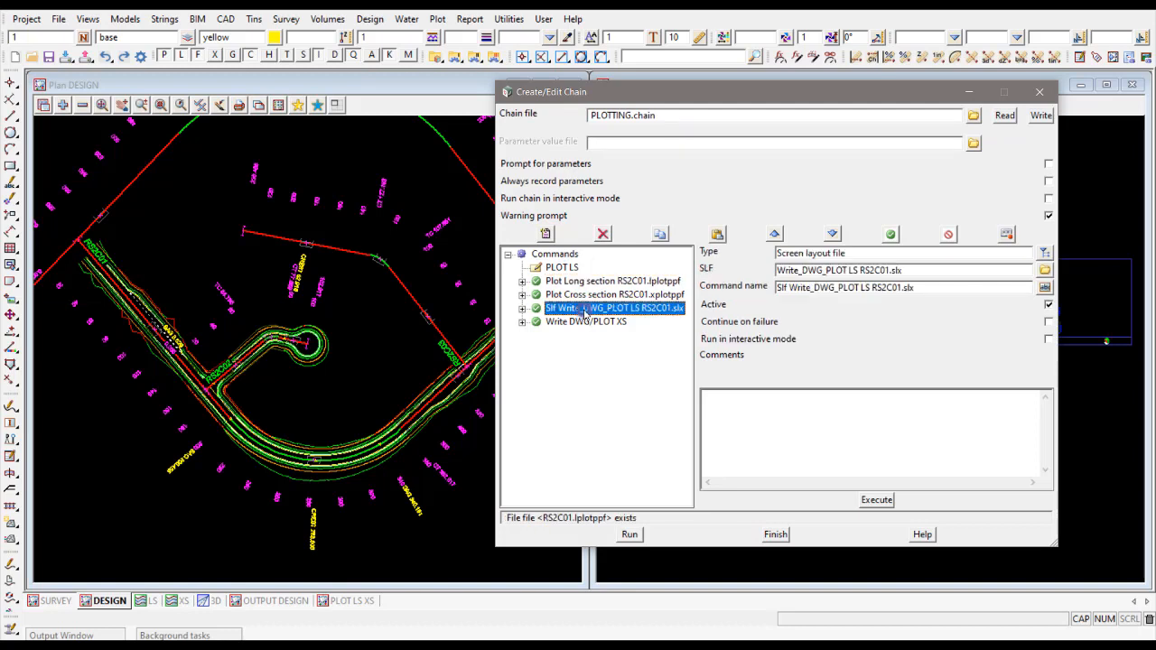
pyautogui.click(774, 235)
pyautogui.click(773, 235)
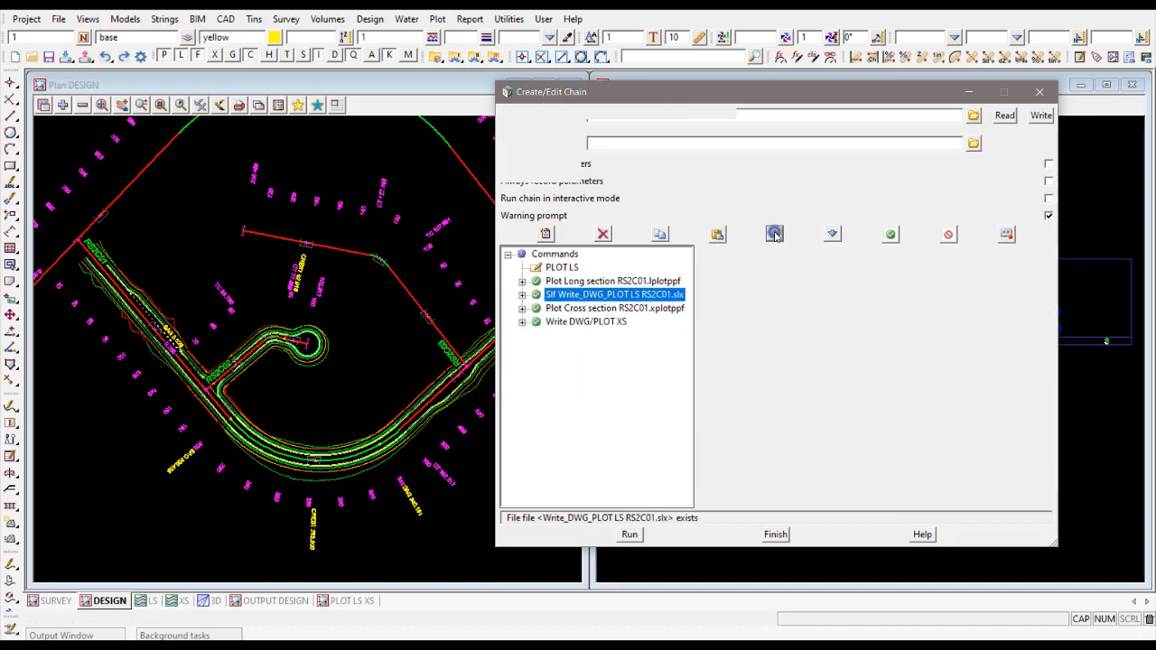
pyautogui.click(581, 282)
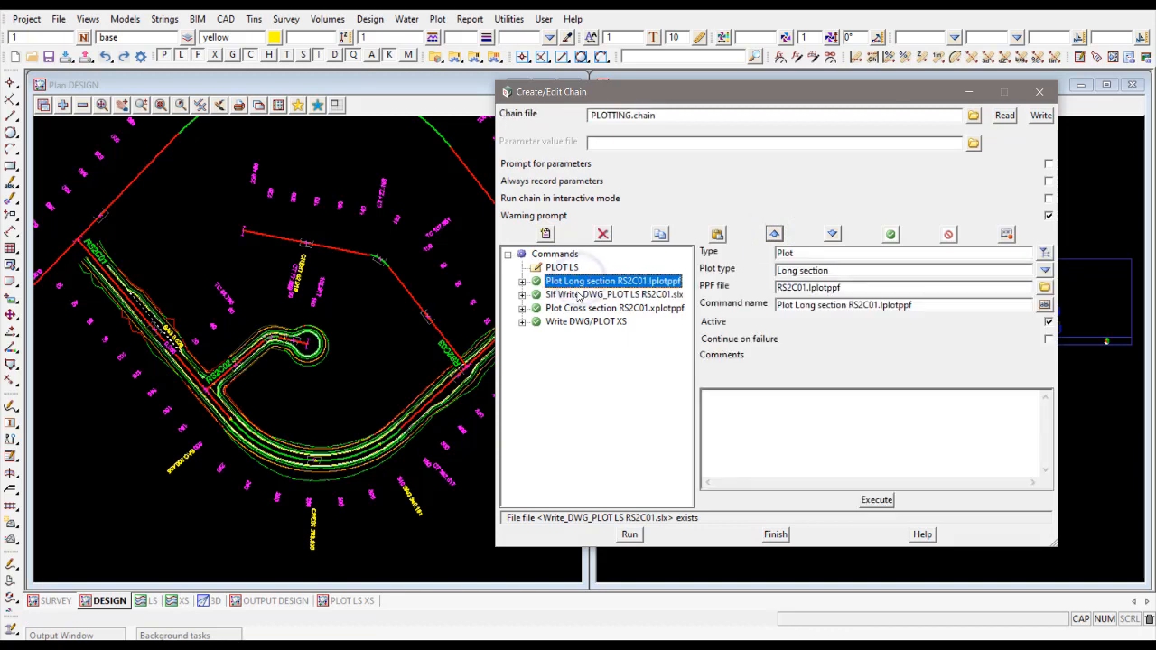
pyautogui.click(578, 297)
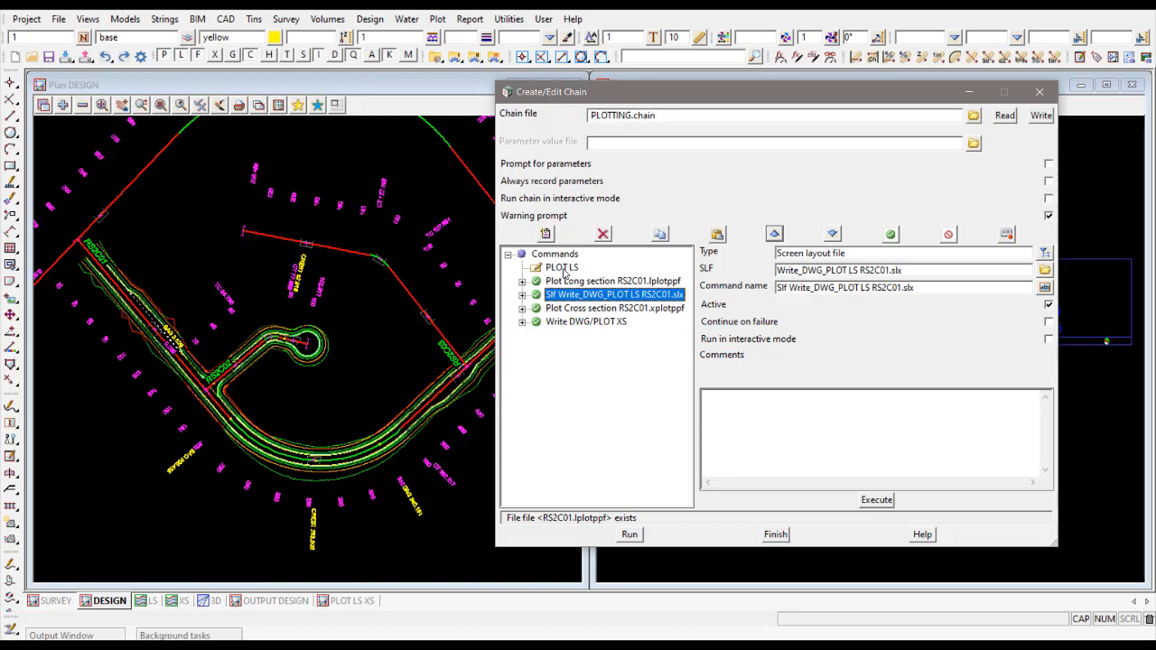
# Copy the PLOT LS comment and return the screen layout command to its place after the cross section plot
pyautogui.click(562, 268)
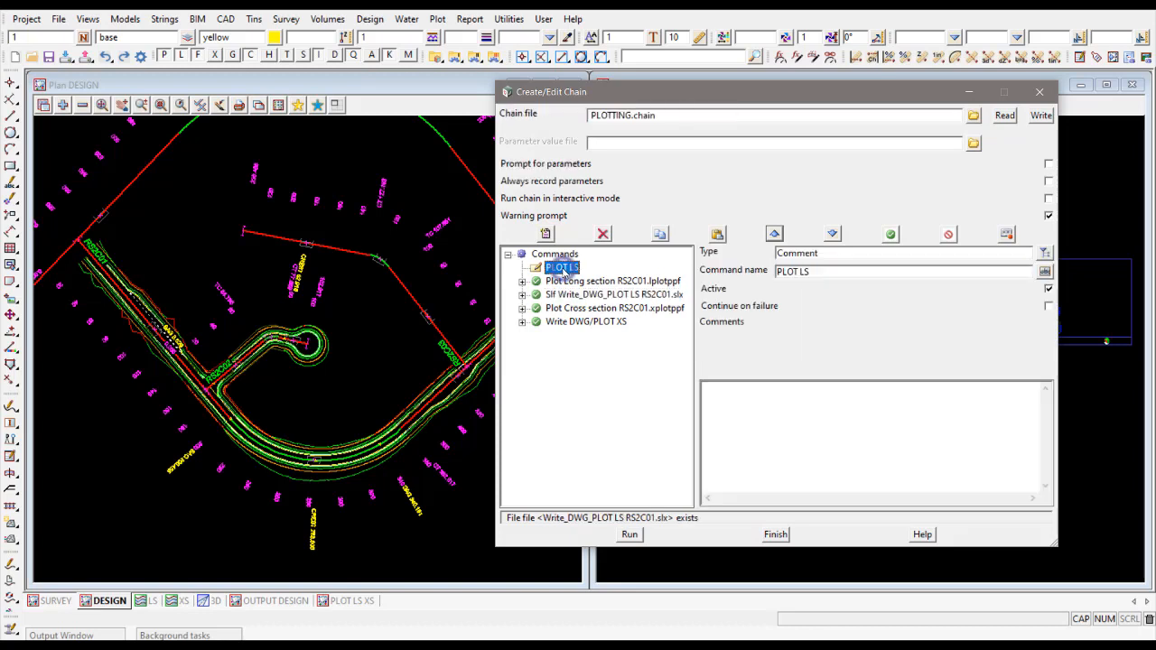
pyautogui.click(660, 235)
pyautogui.click(591, 294)
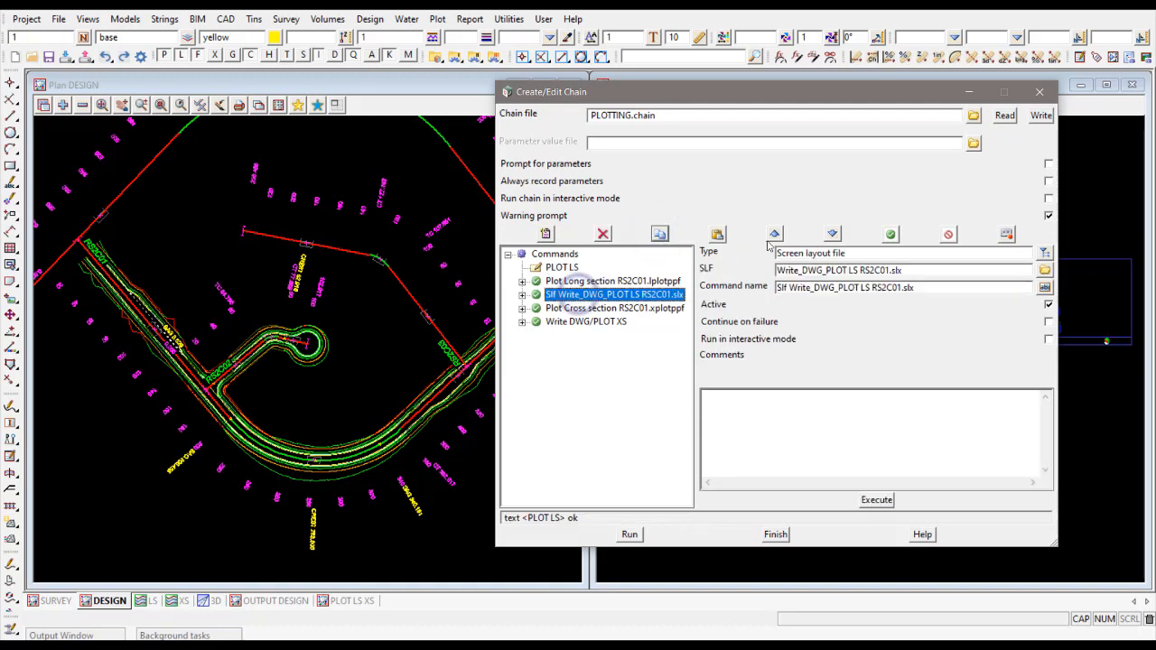
pyautogui.click(833, 234)
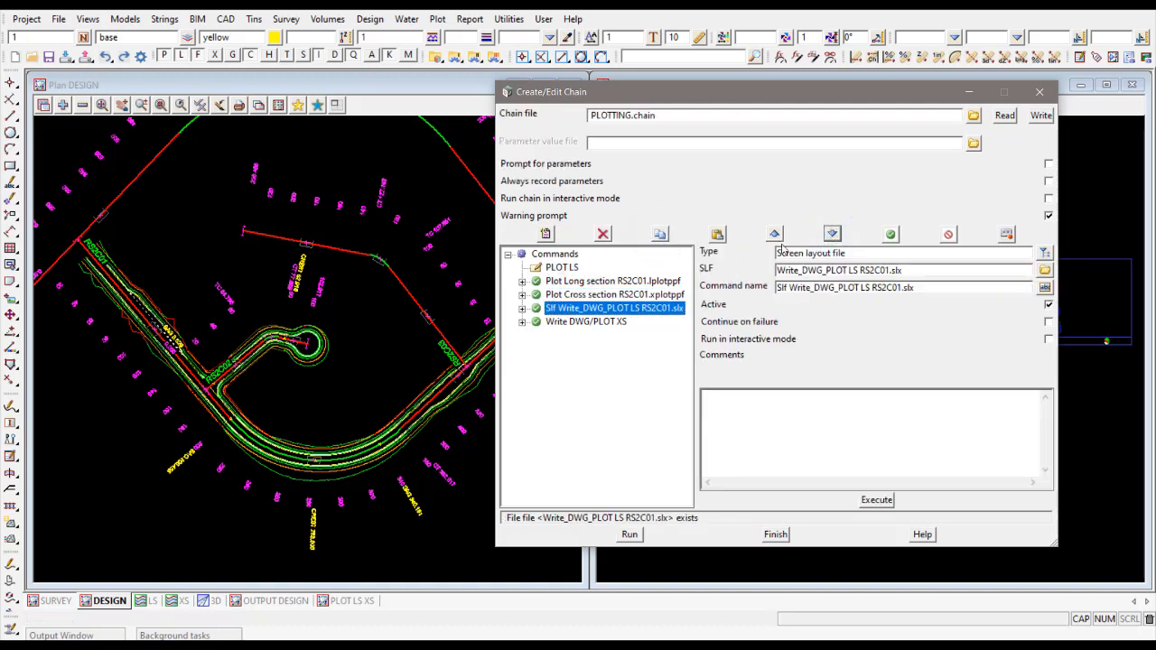
# Paste a copy of the PLOT LS comment after the cross section plot command and rename it PLOT XS
pyautogui.click(561, 267)
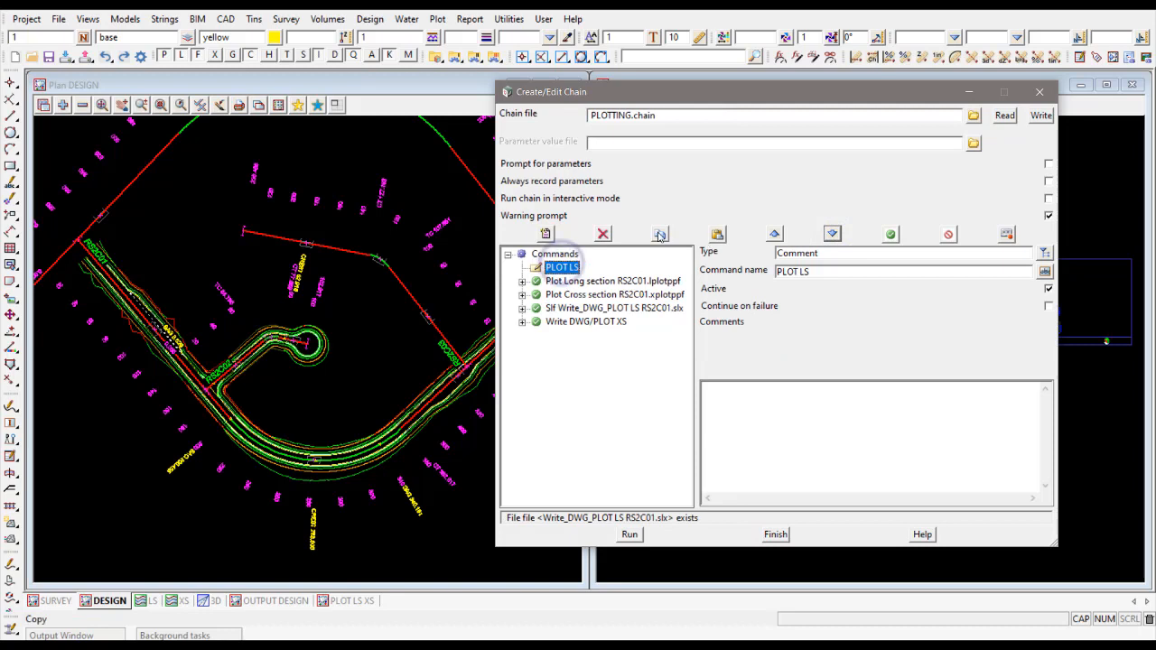
pyautogui.click(660, 234)
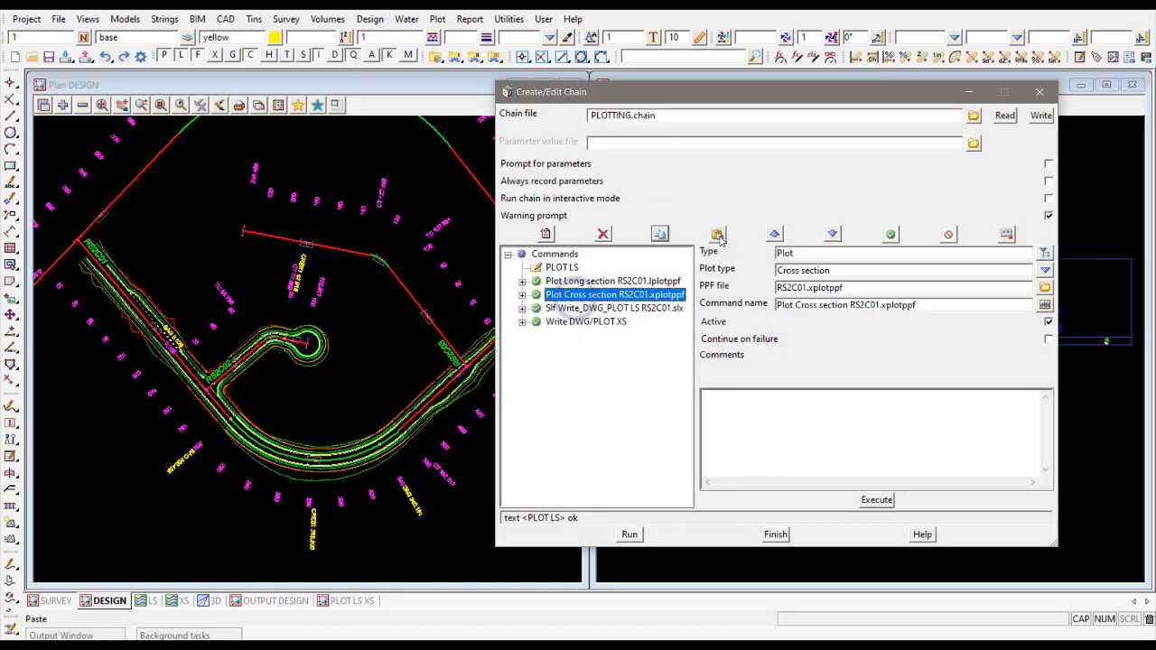
pyautogui.click(717, 235)
pyautogui.click(841, 279)
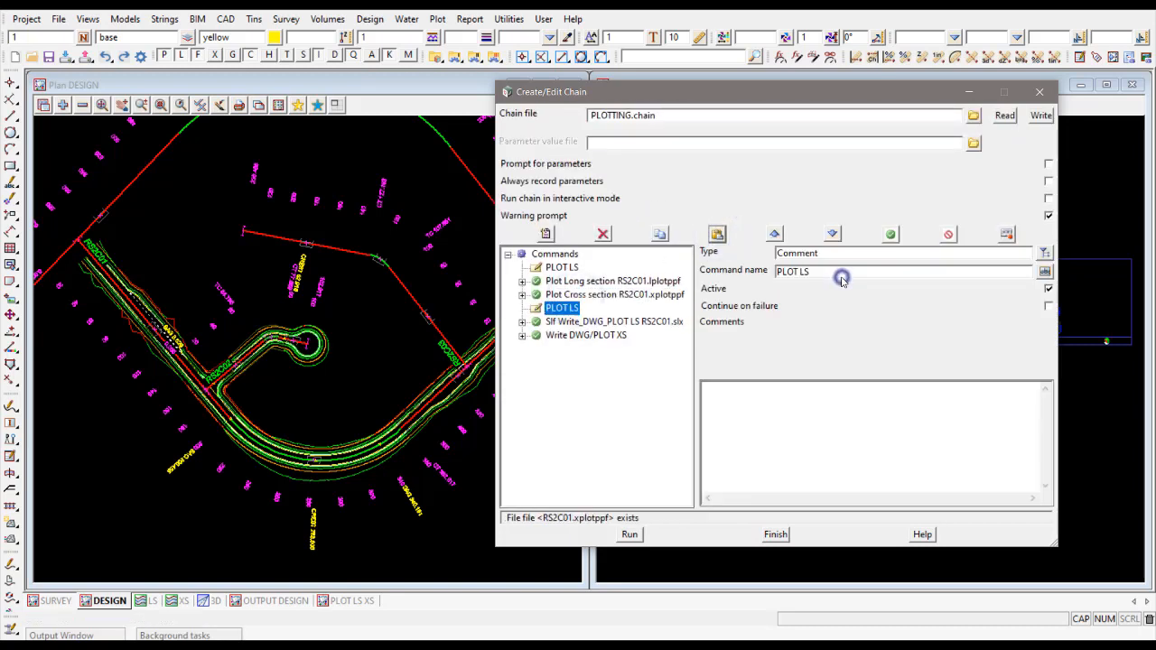
pyautogui.press('BackSpace')
pyautogui.press('BackSpace')
pyautogui.write('X')
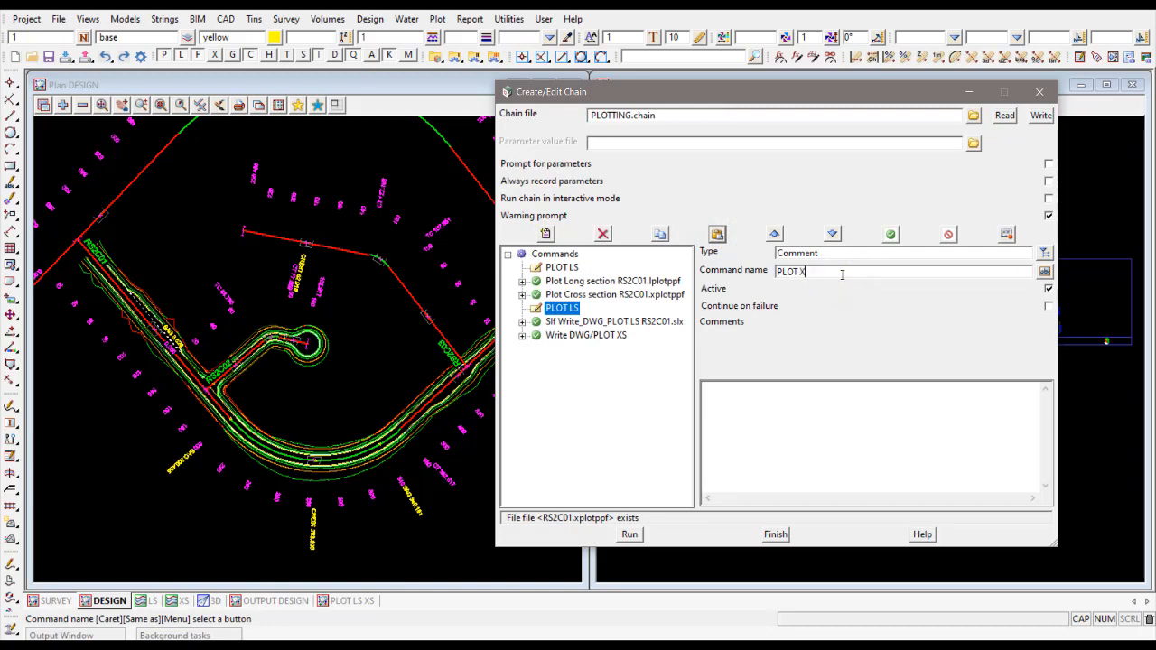
pyautogui.click(566, 297)
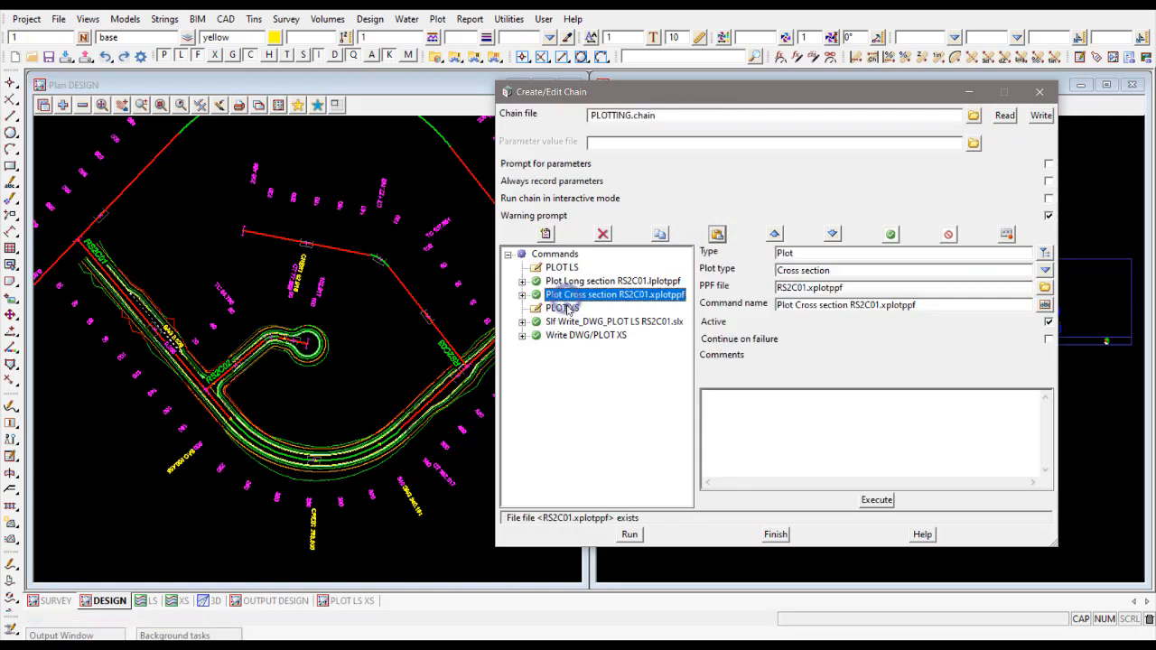
pyautogui.click(563, 308)
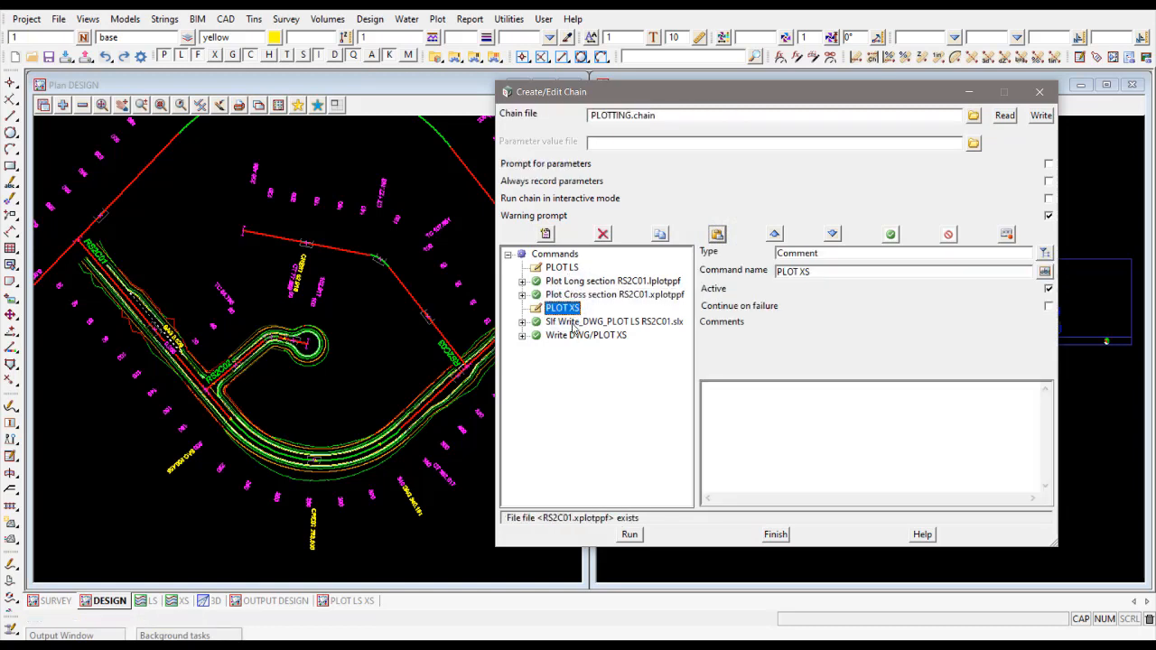
# Save the chain to PLOTTING.chain, replacing the existing file, and close the chain editor
pyautogui.click(566, 258)
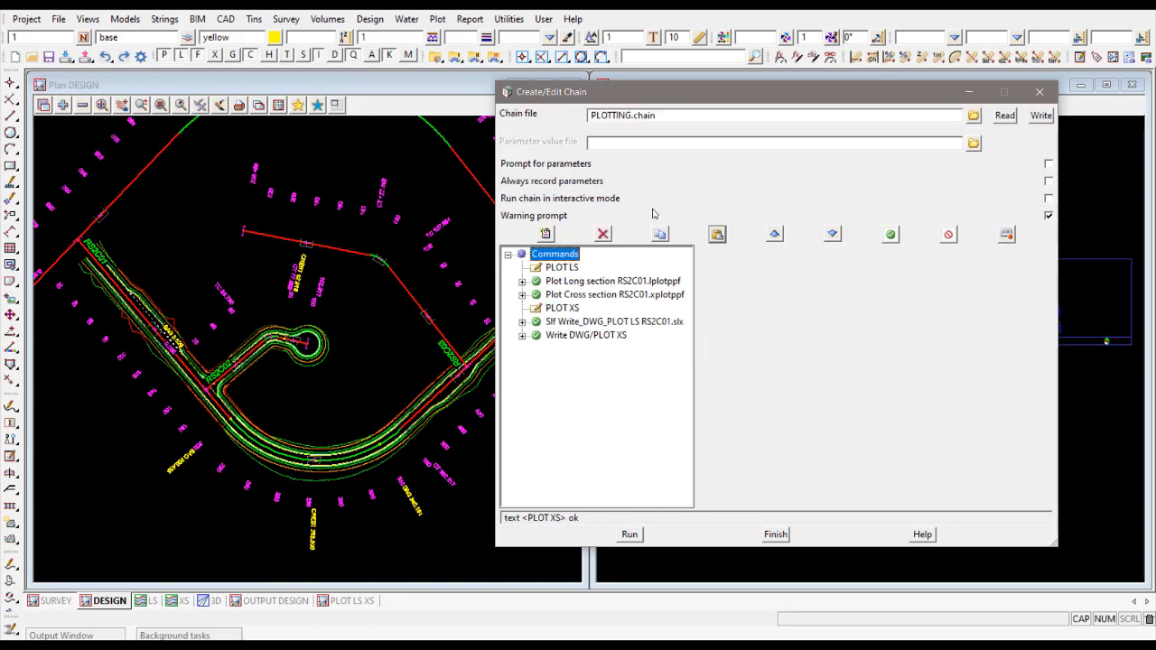
pyautogui.click(1041, 115)
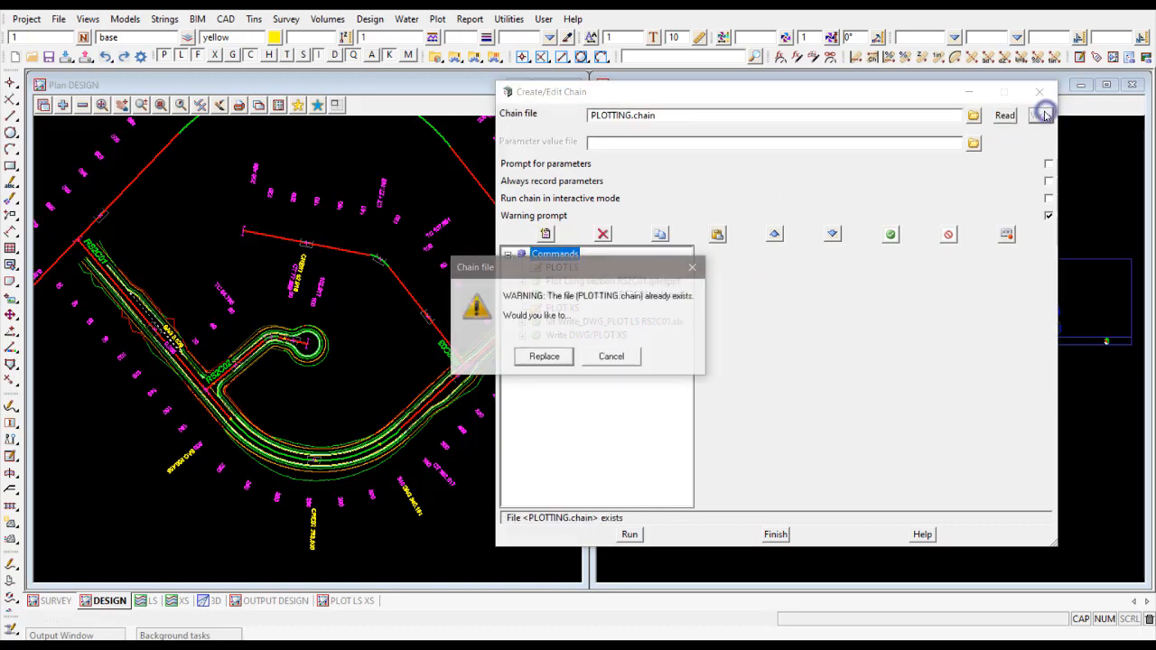
pyautogui.click(558, 360)
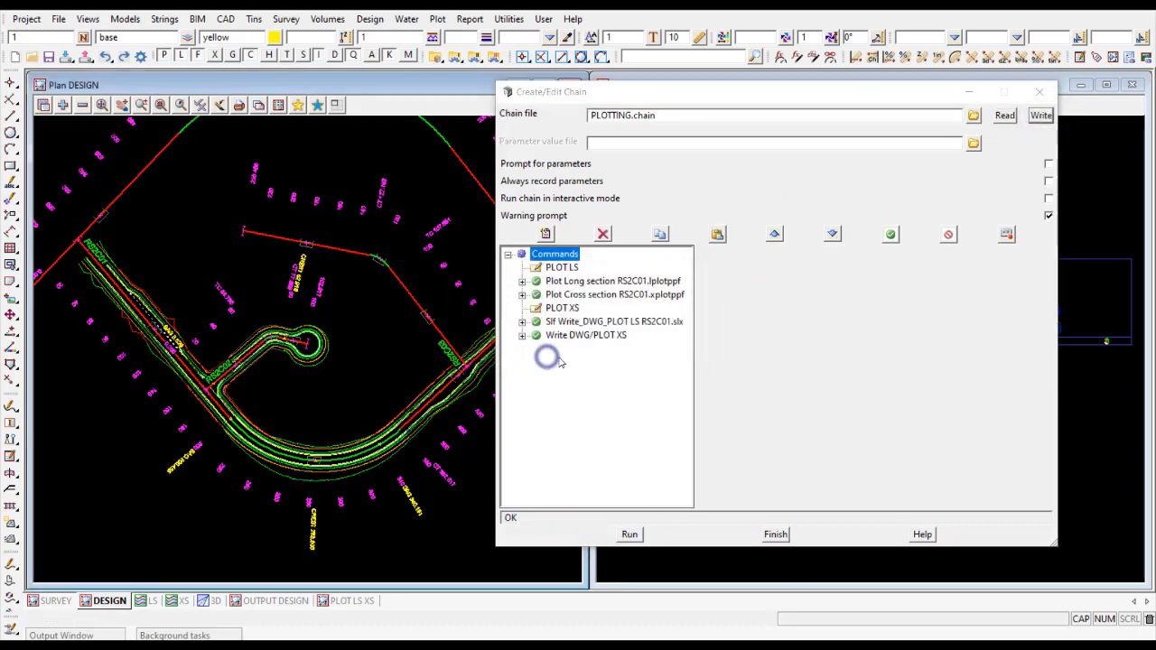
pyautogui.click(775, 534)
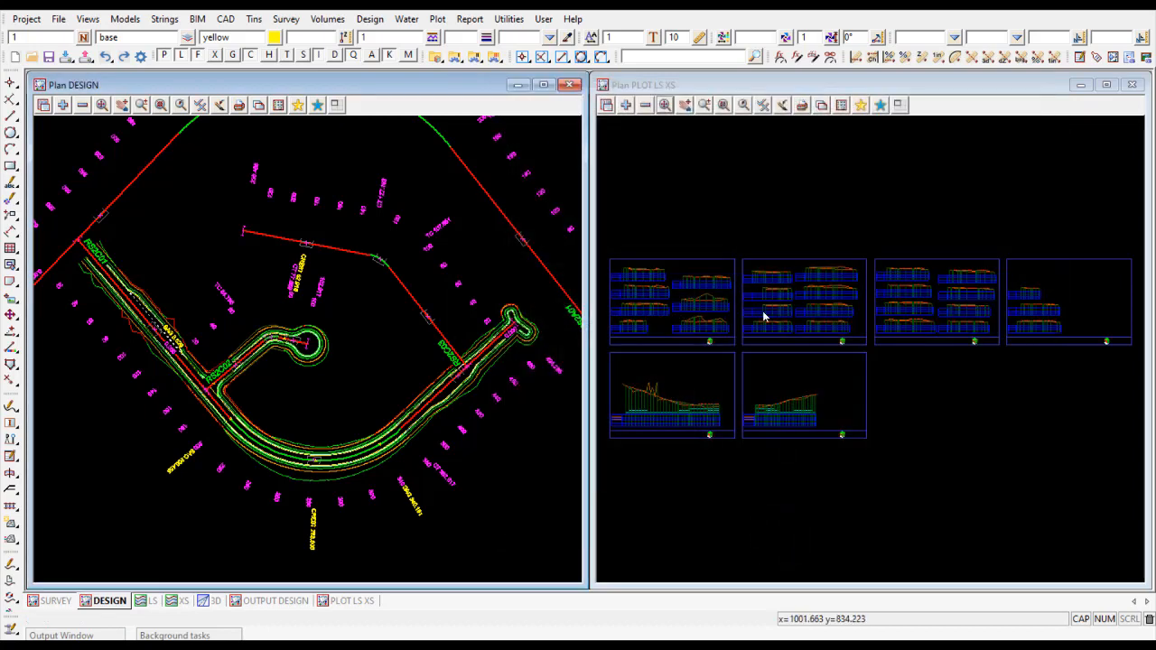
# Reopen PLOTTING.chain for editing to check its saved commands, and close the chain editor
pyautogui.click(508, 19)
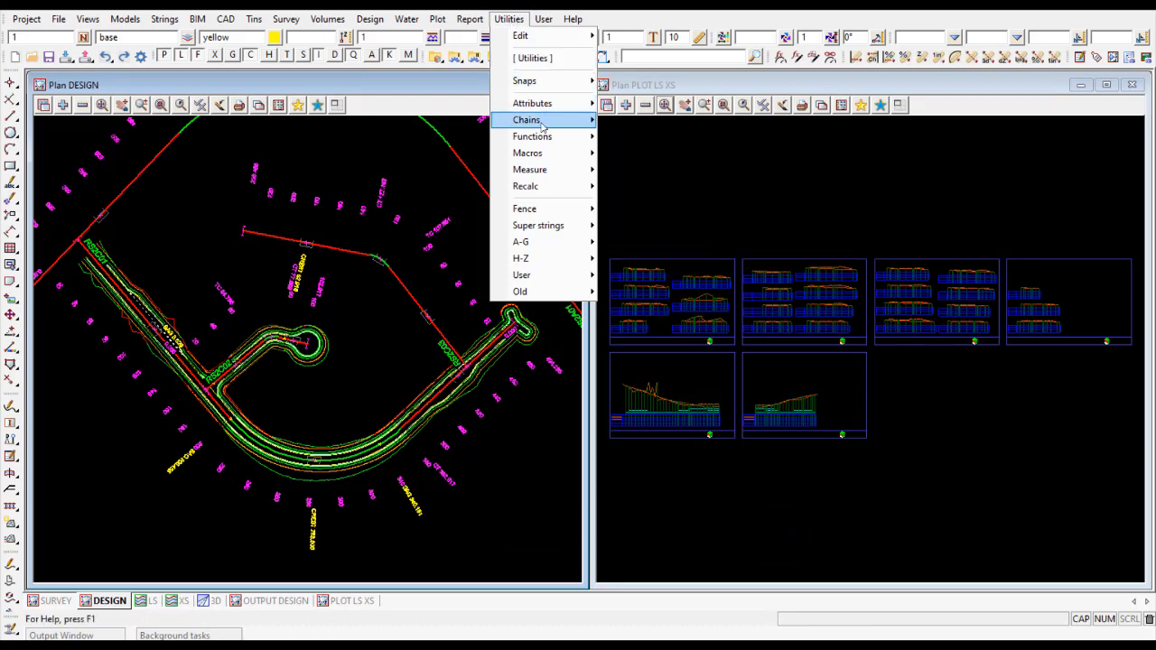
pyautogui.moveTo(560, 119)
pyautogui.moveTo(650, 159)
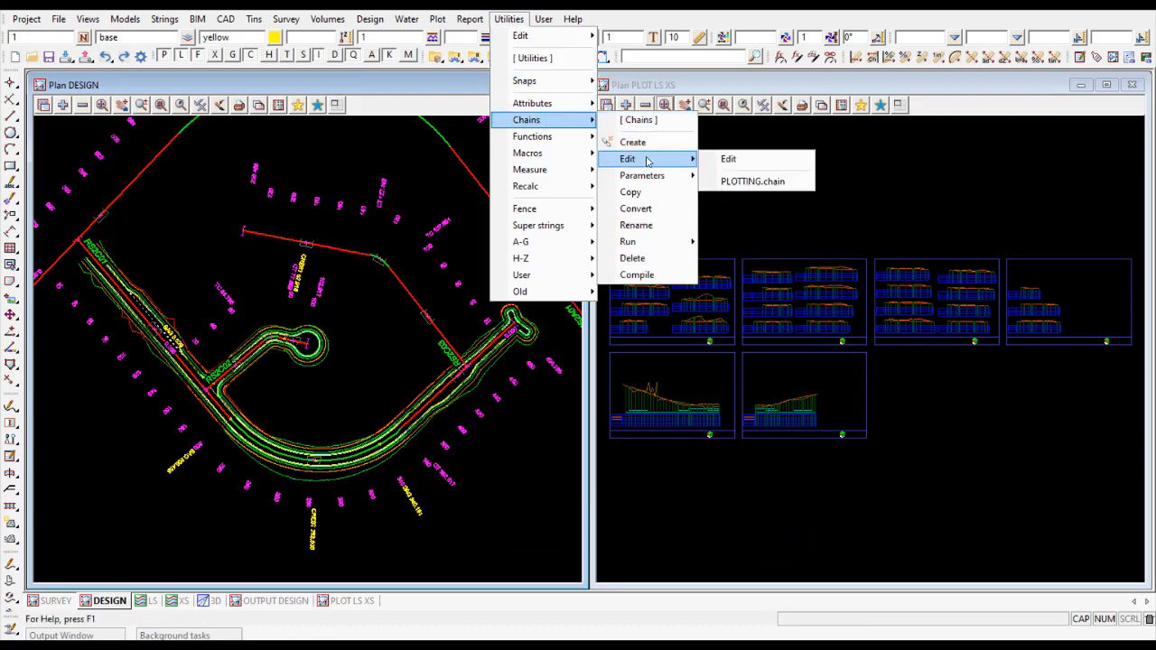
pyautogui.click(763, 181)
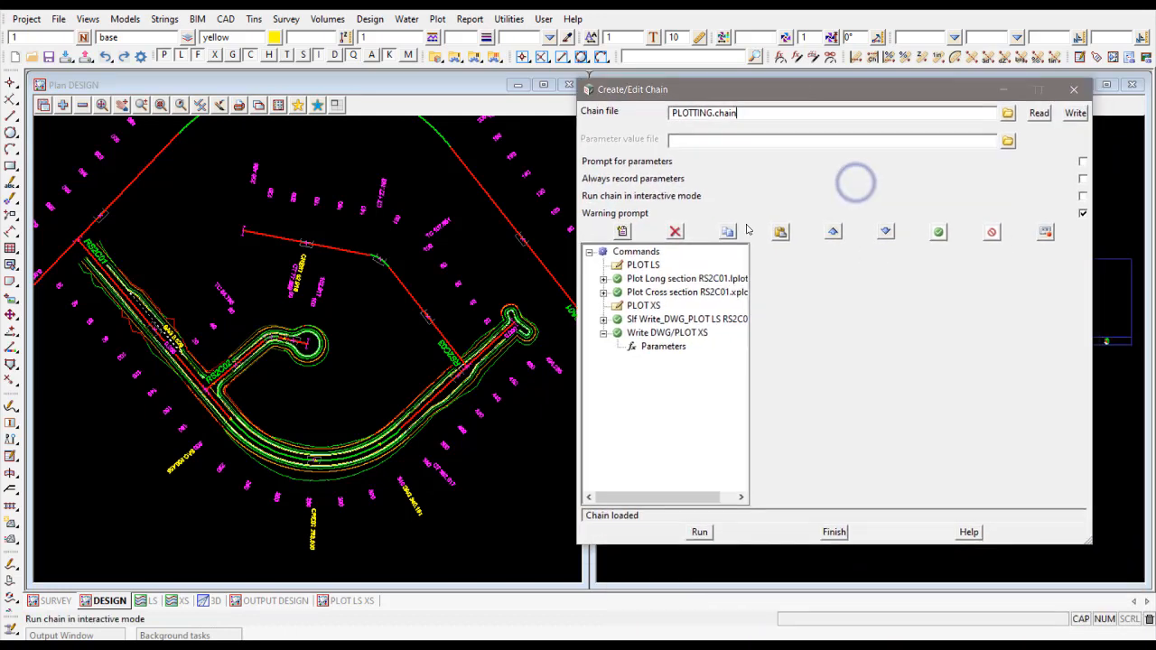
pyautogui.click(1072, 90)
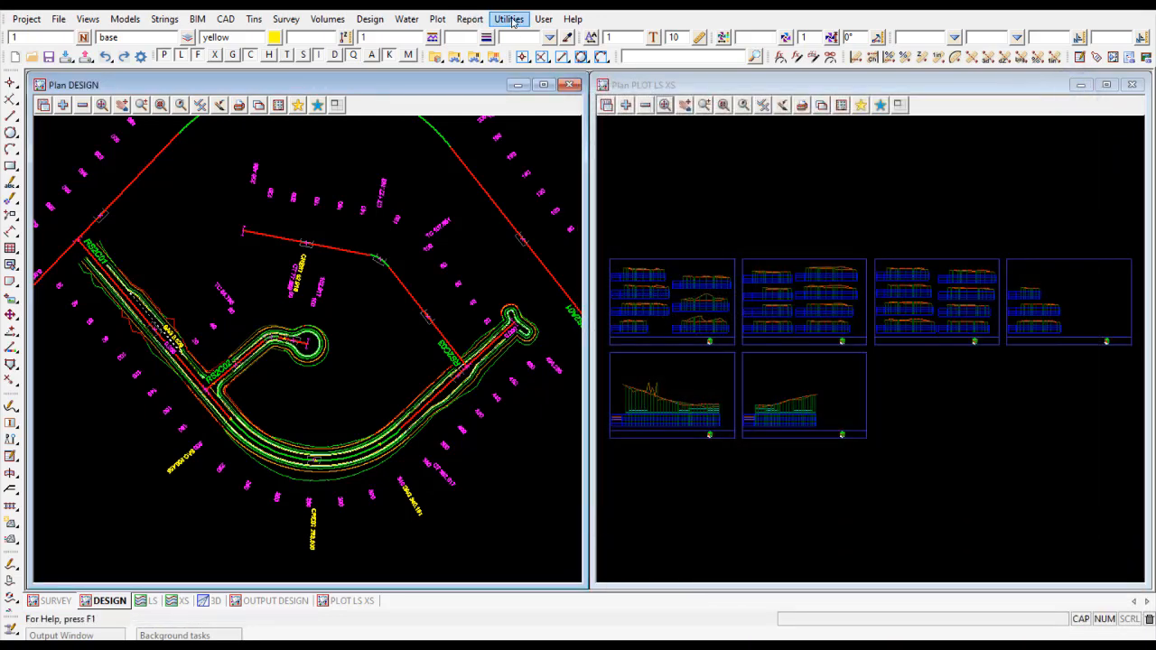
# Detach the Recalc options as a floating palette and place it in the lower-left corner of the Plan DESIGN view
pyautogui.click(509, 19)
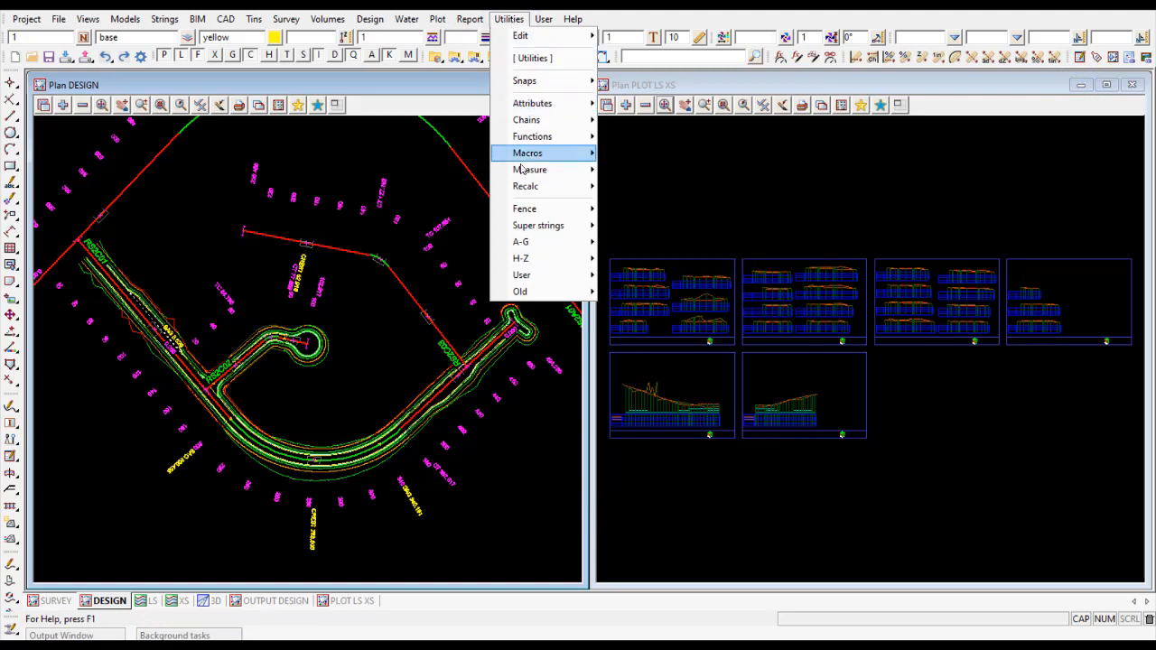
pyautogui.moveTo(525, 188)
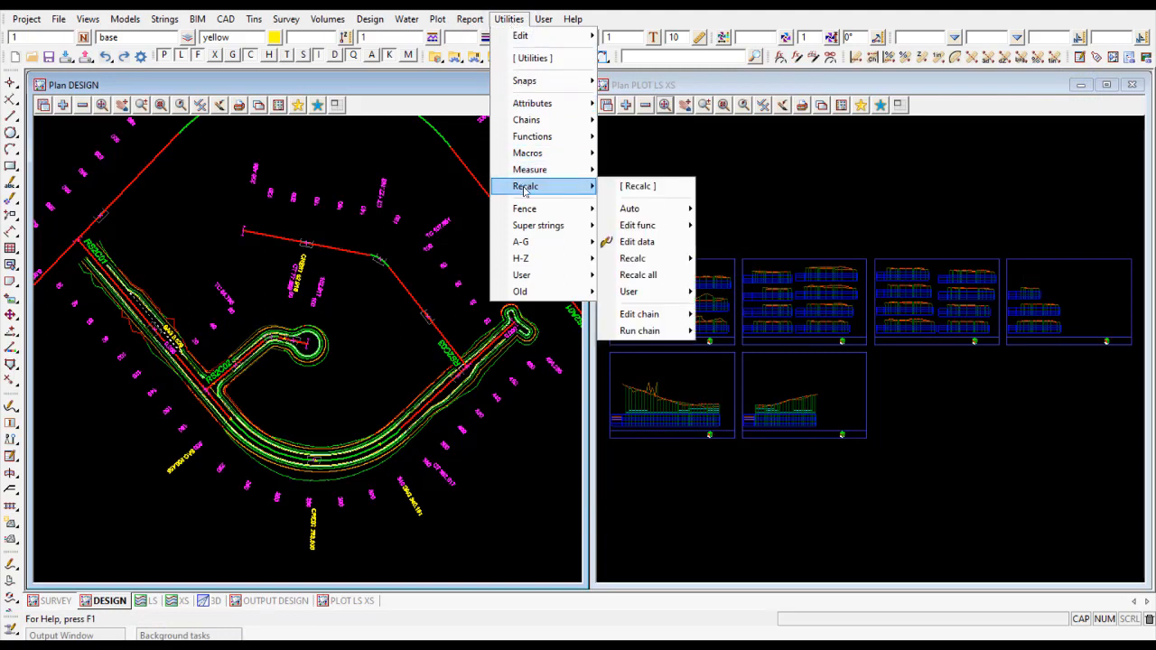
pyautogui.click(647, 188)
pyautogui.moveTo(662, 190); pyautogui.dragTo(50, 451)
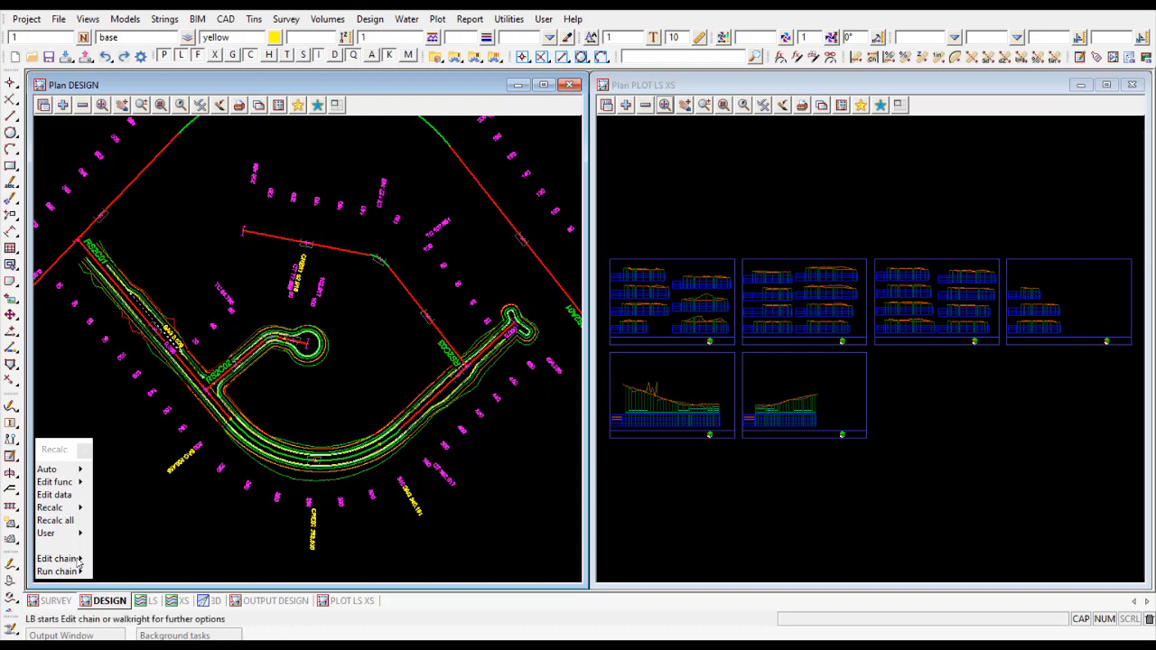
# Open PLOTTING.chain for editing from the floating Recalc palette, check the chains available to run, and close the editor
pyautogui.moveTo(94, 562)
pyautogui.doubleClick(142, 478)
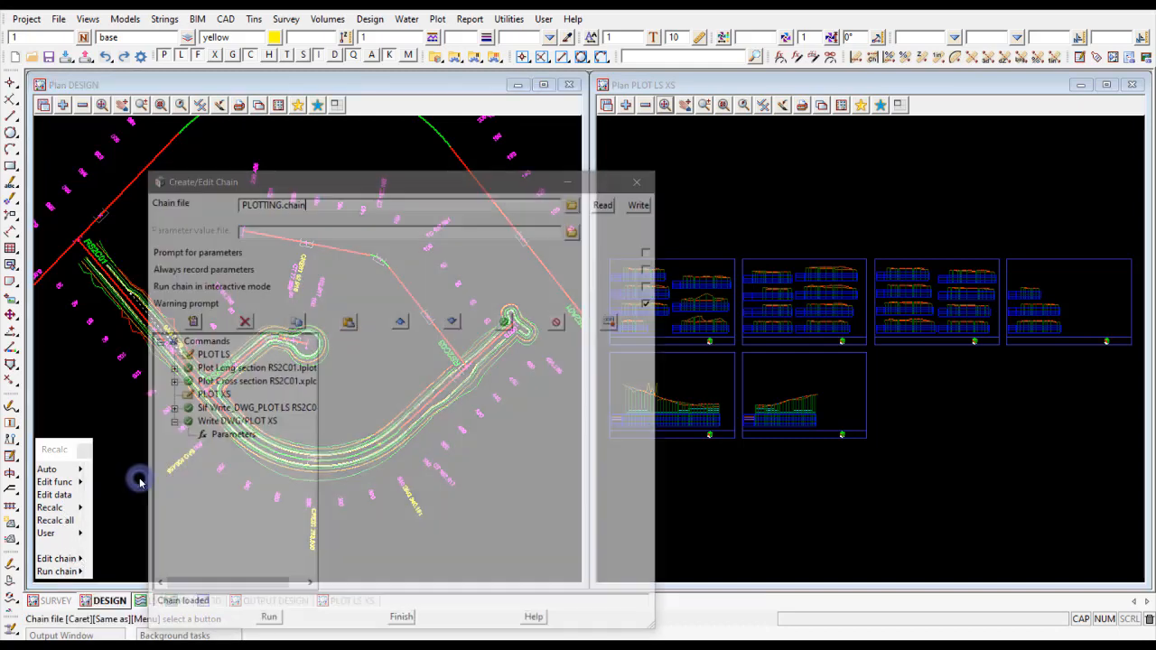
pyautogui.moveTo(394, 186); pyautogui.dragTo(389, 131)
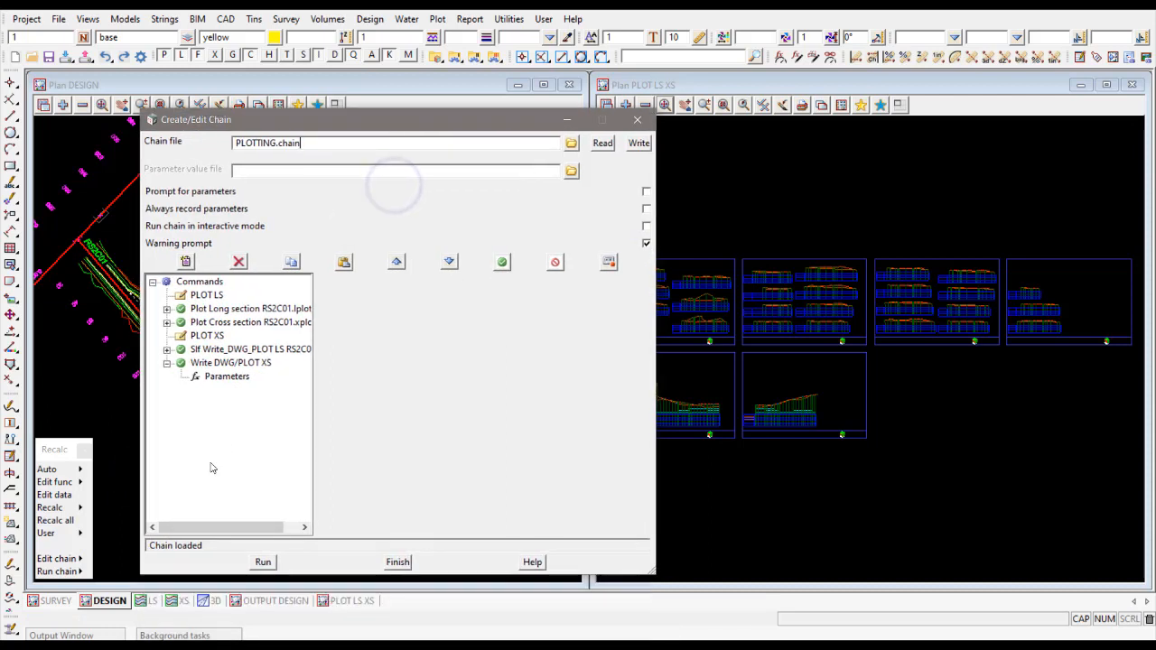
pyautogui.moveTo(83, 572)
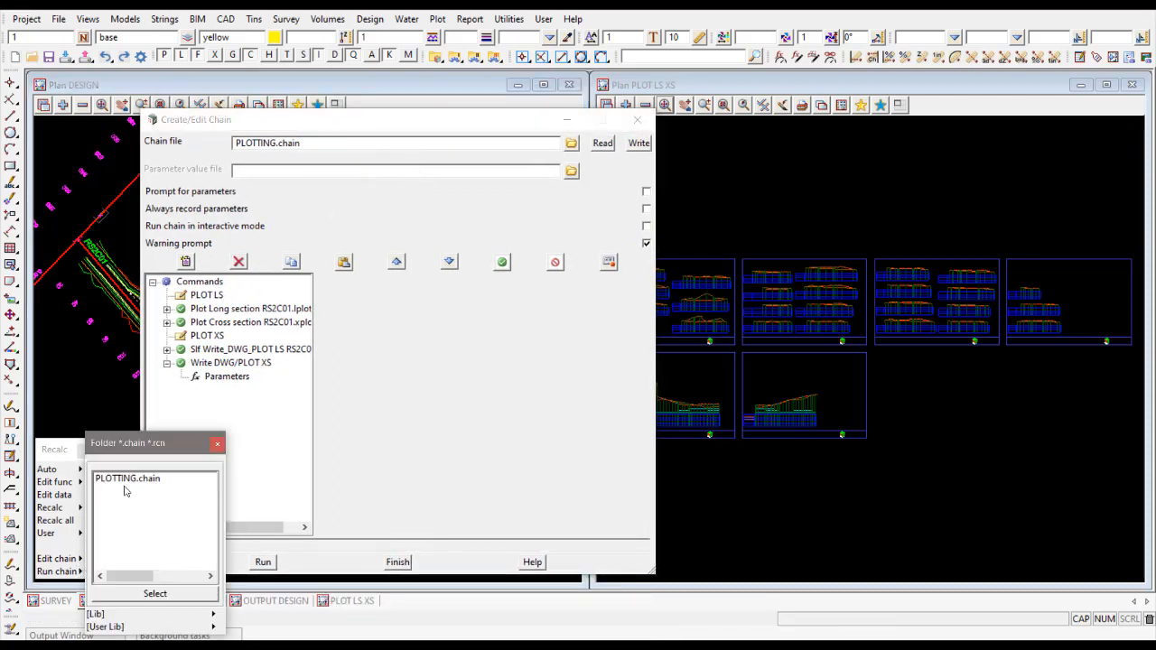
pyautogui.click(220, 446)
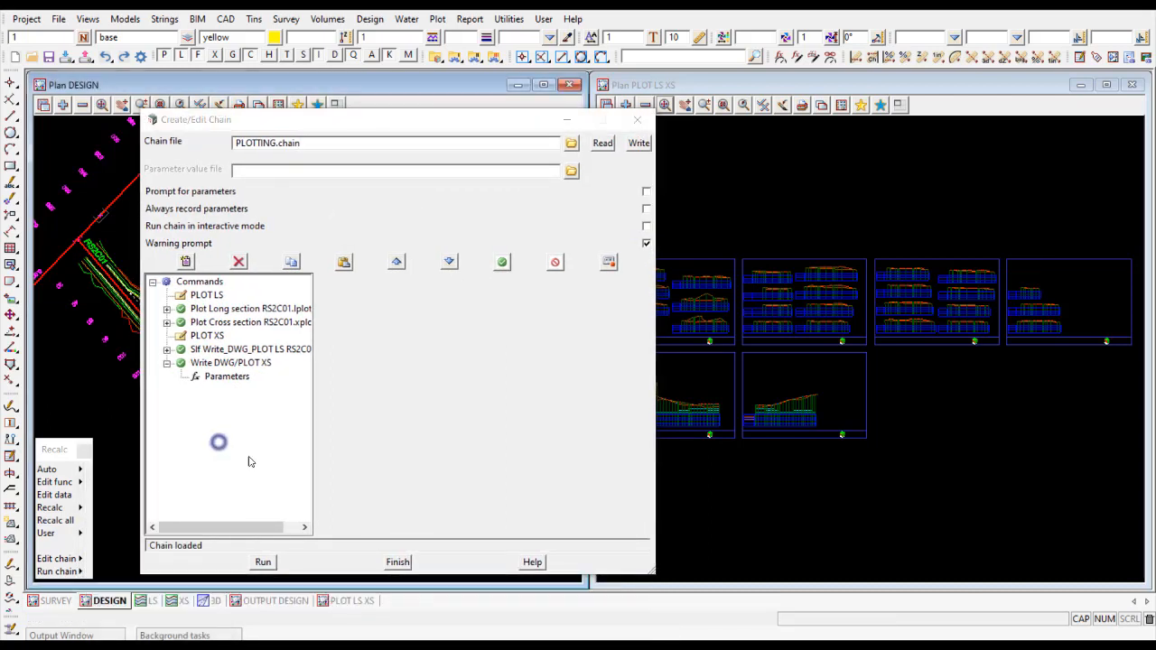
pyautogui.click(397, 561)
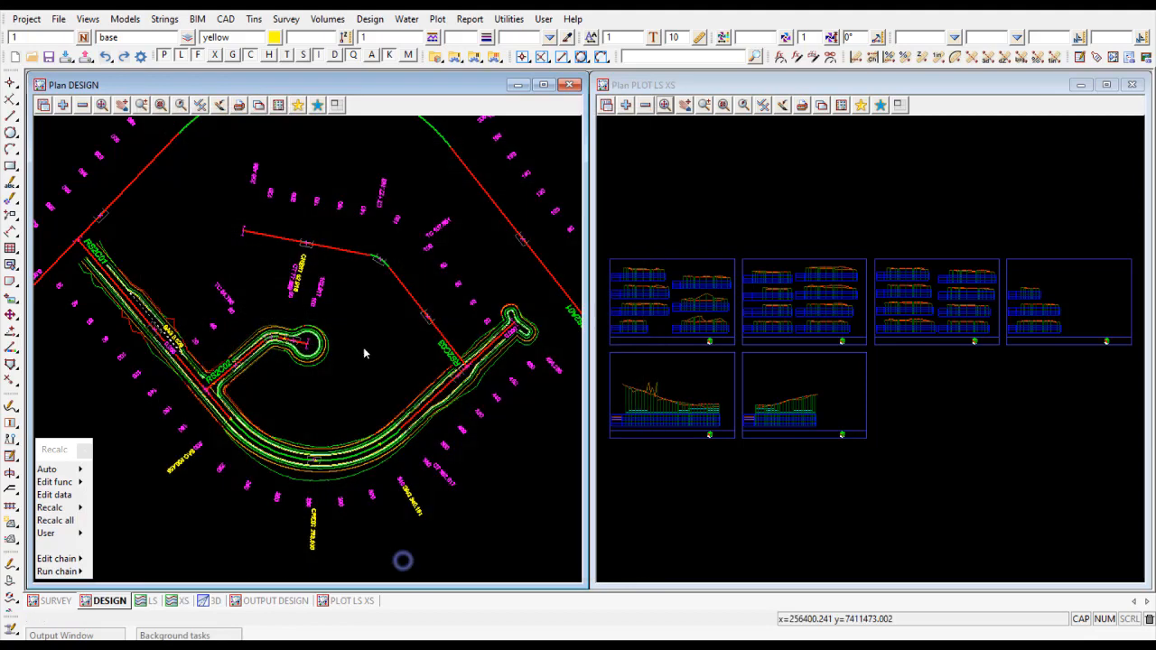